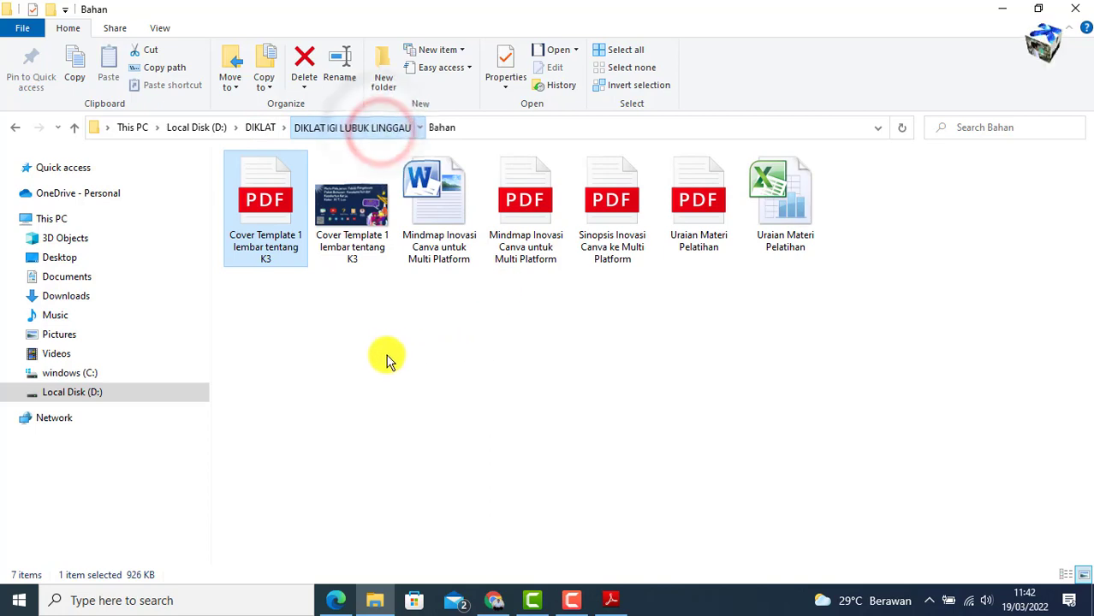
Open the Aset folder inside DIKLAT IGI LUBUK LINGGAU to view the prepared icons and logos.
click(336, 130)
click(274, 205)
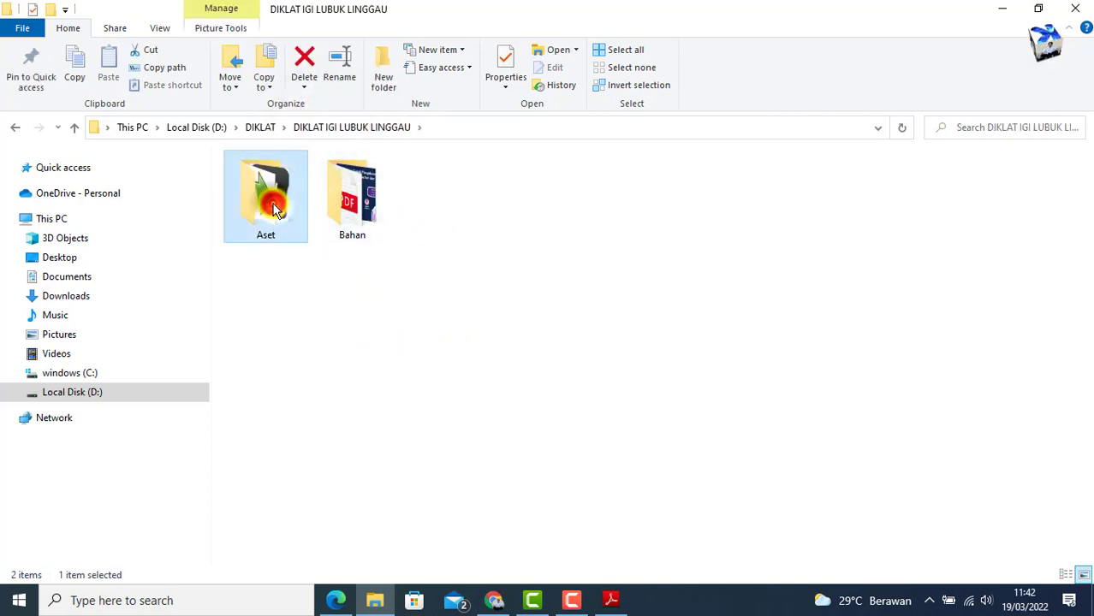
double_click(273, 204)
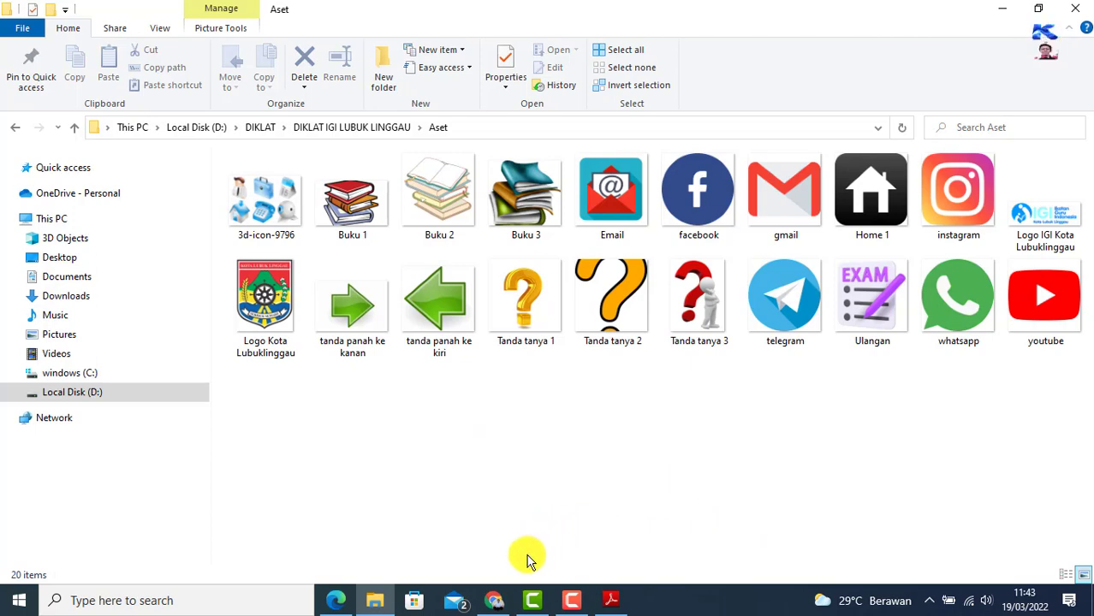
Switch to Canva in Chrome and create a new Presentasi Pendidikan design at 1920 × 1080 pixels.
click(494, 601)
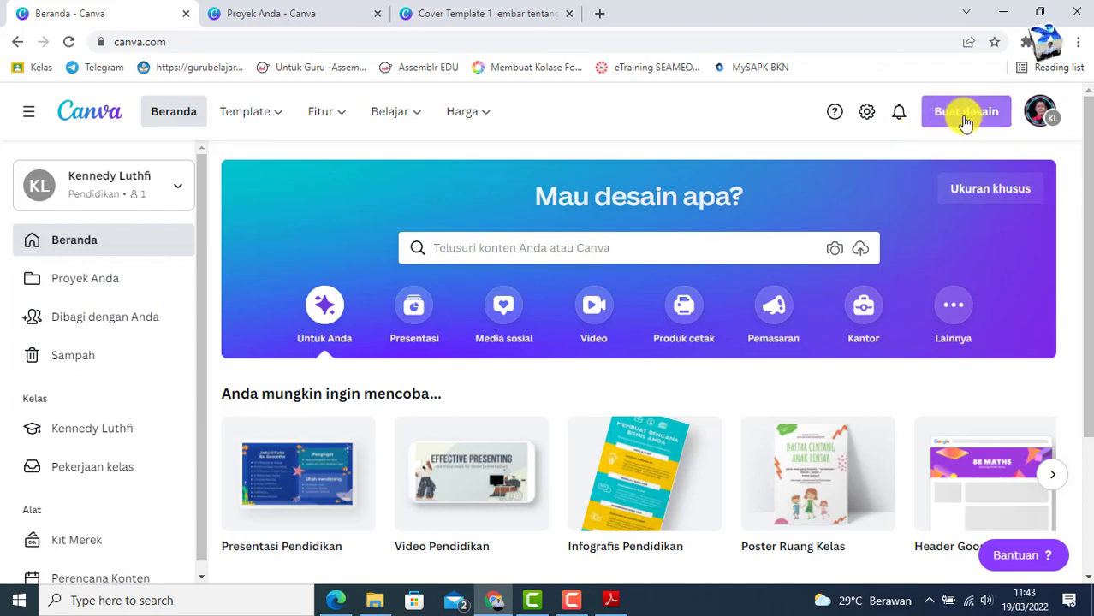
click(964, 120)
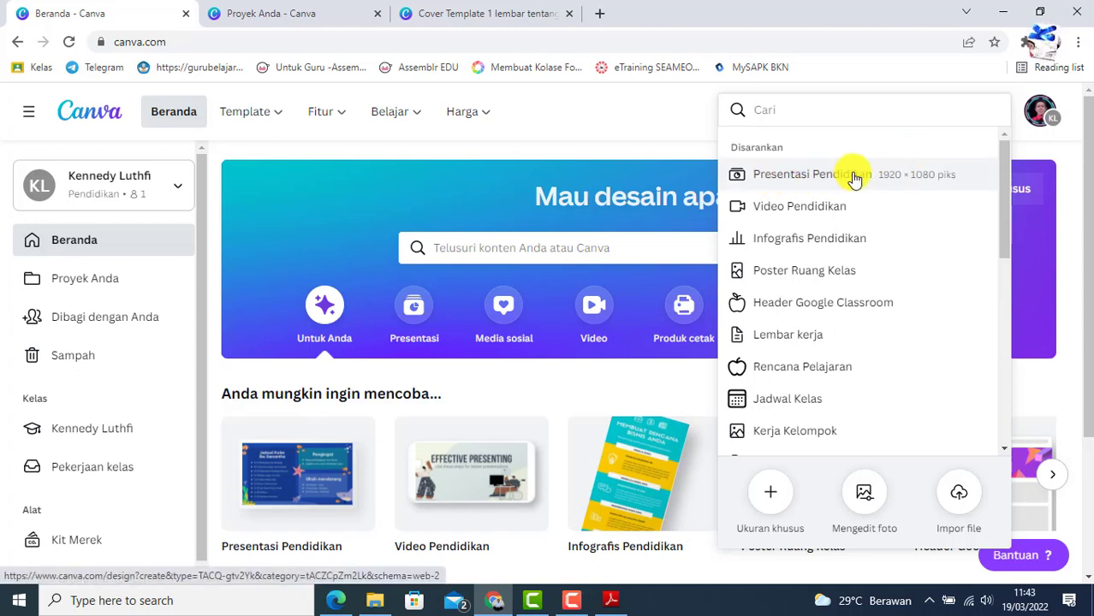
click(854, 176)
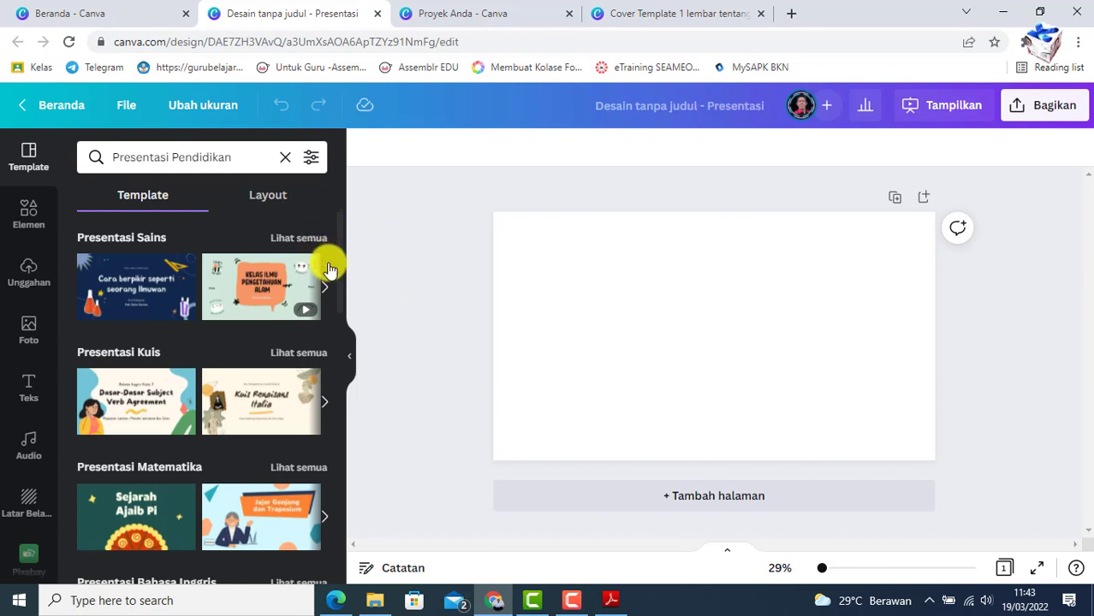
Browse the education templates and apply the first page of "Biru Kuning dan Oranye Digambar Tangan Kuis Sains Presentasi" to the blank slide.
drag(342, 248, 337, 516)
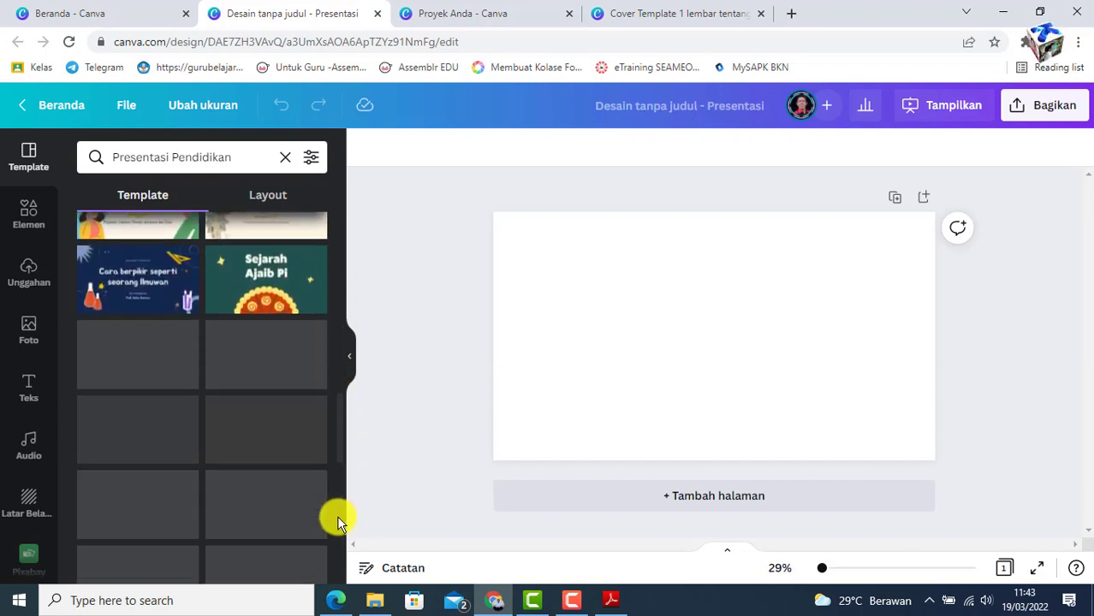
drag(345, 441, 349, 485)
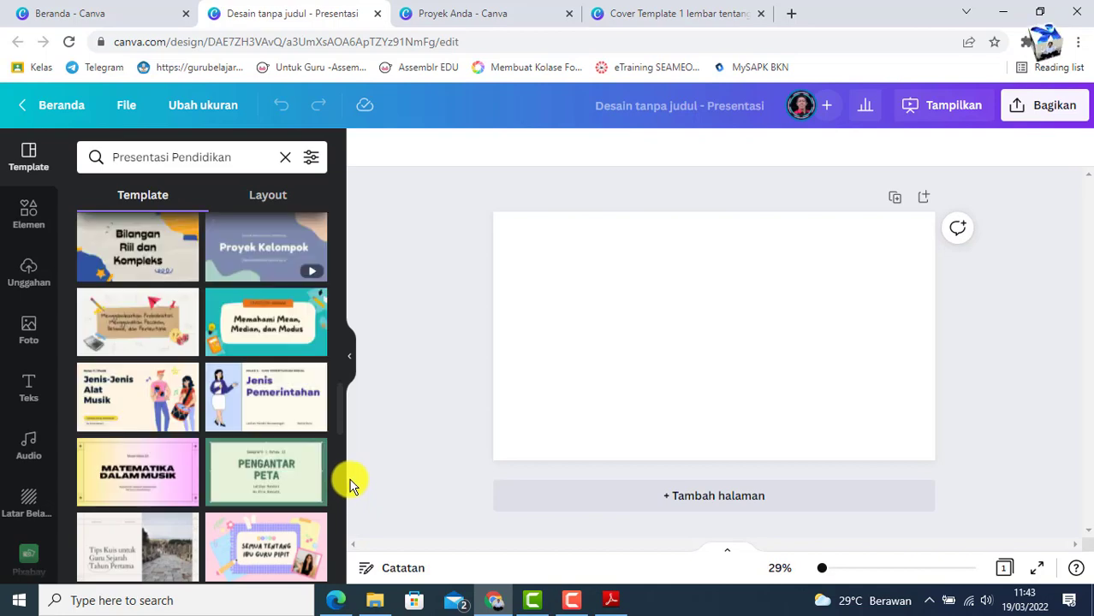
drag(337, 415, 366, 229)
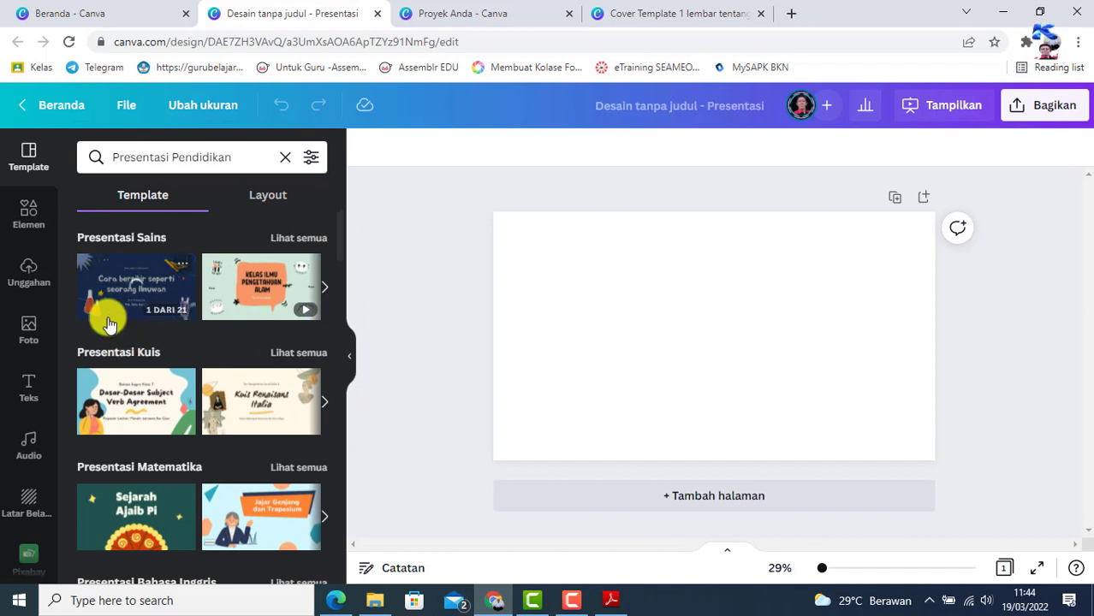
mouse_move(125, 300)
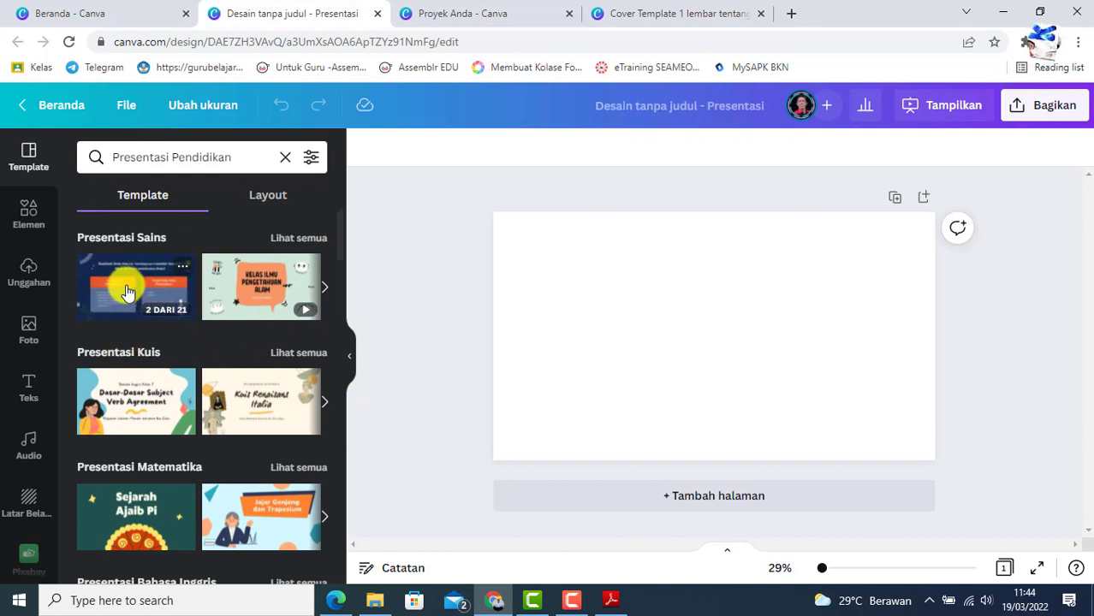
click(126, 292)
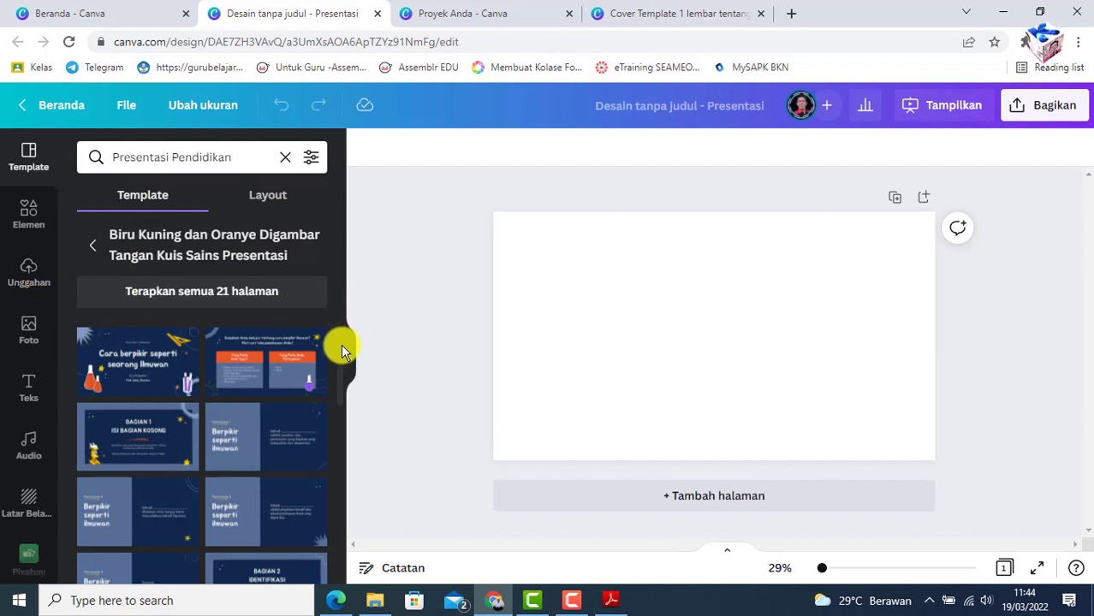
drag(341, 345, 323, 311)
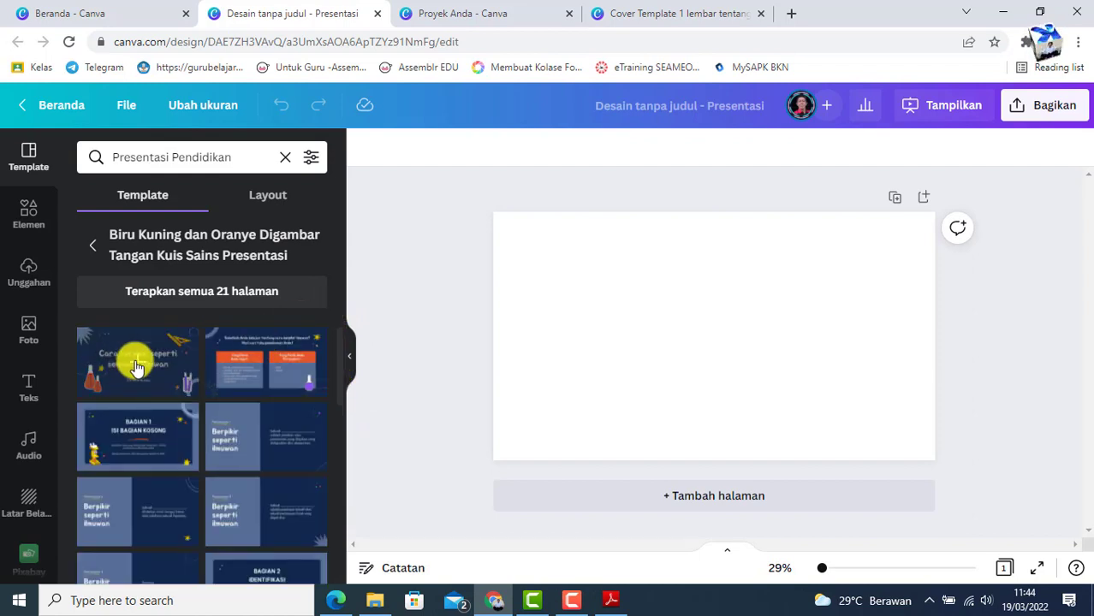
click(137, 366)
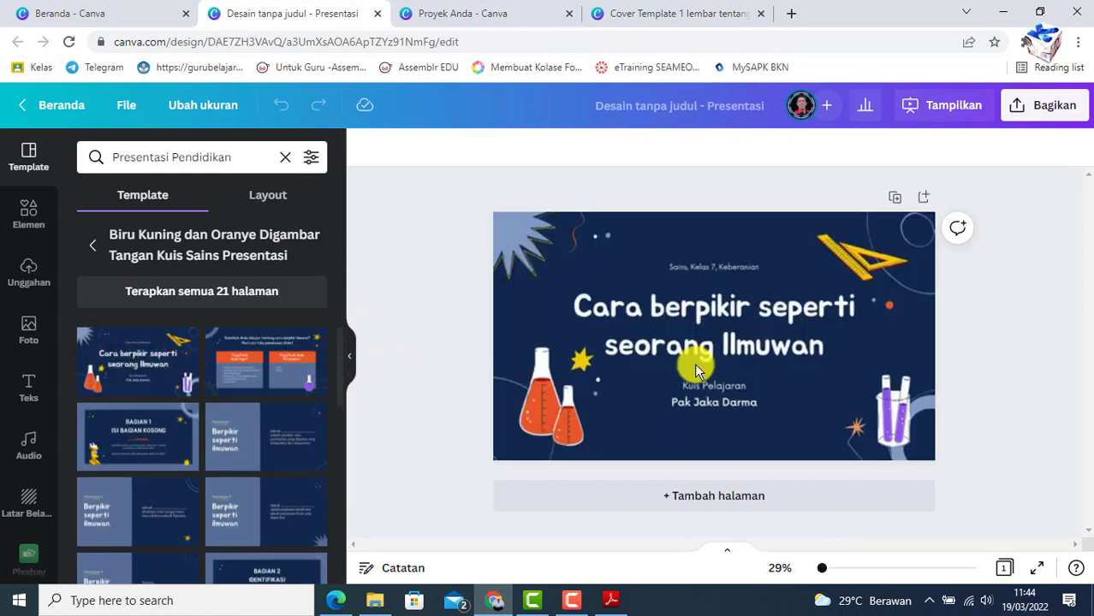
Delete the small text line above the title and the two below it, and move the title up toward the slide's top edge.
click(700, 335)
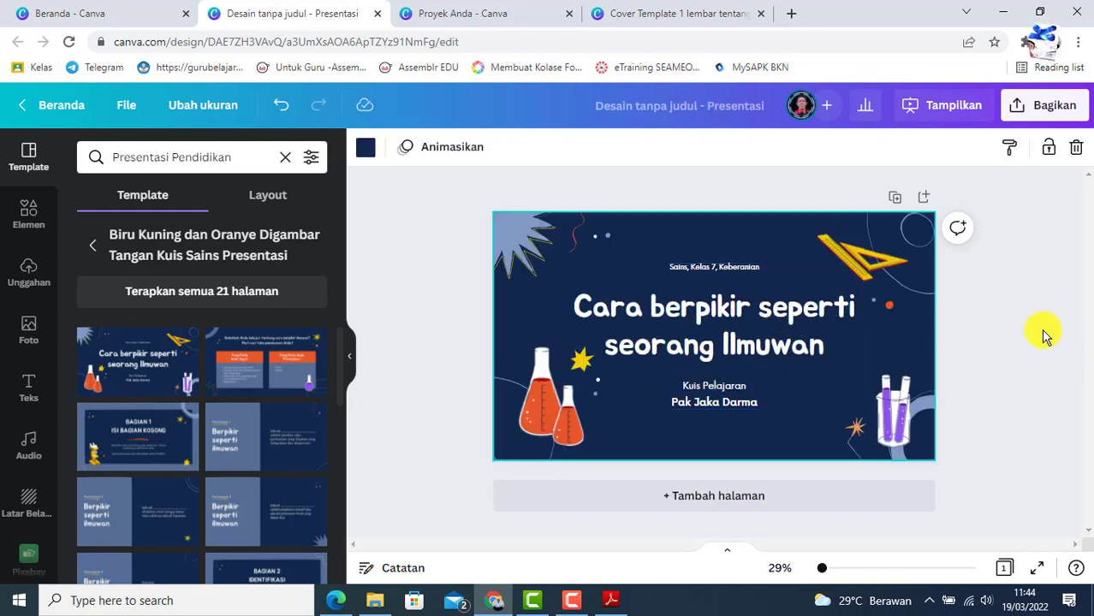
click(696, 268)
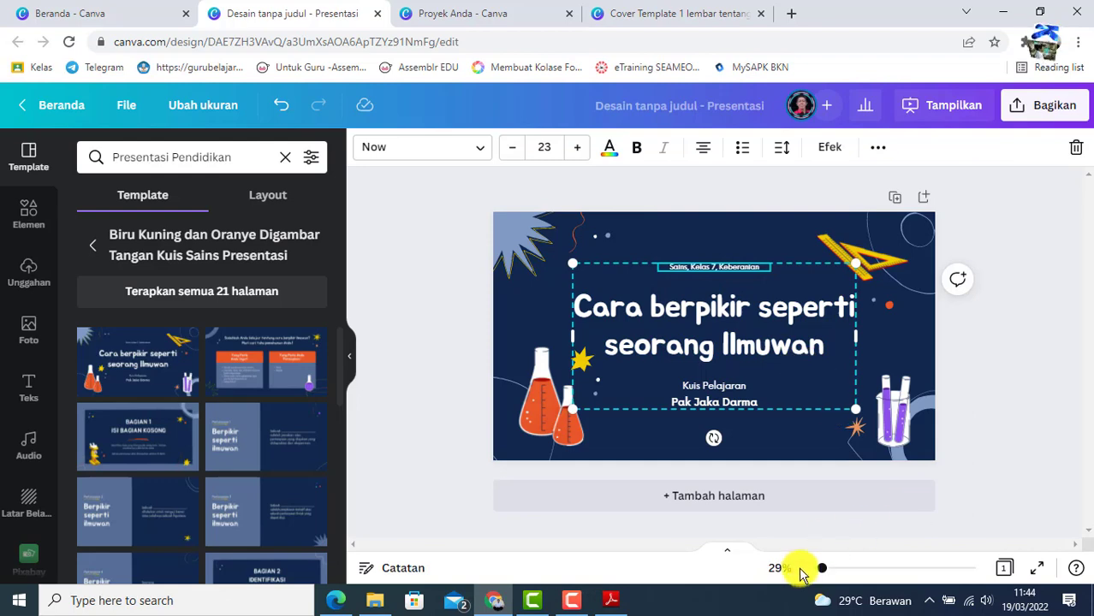
key(Delete)
drag(822, 568, 826, 569)
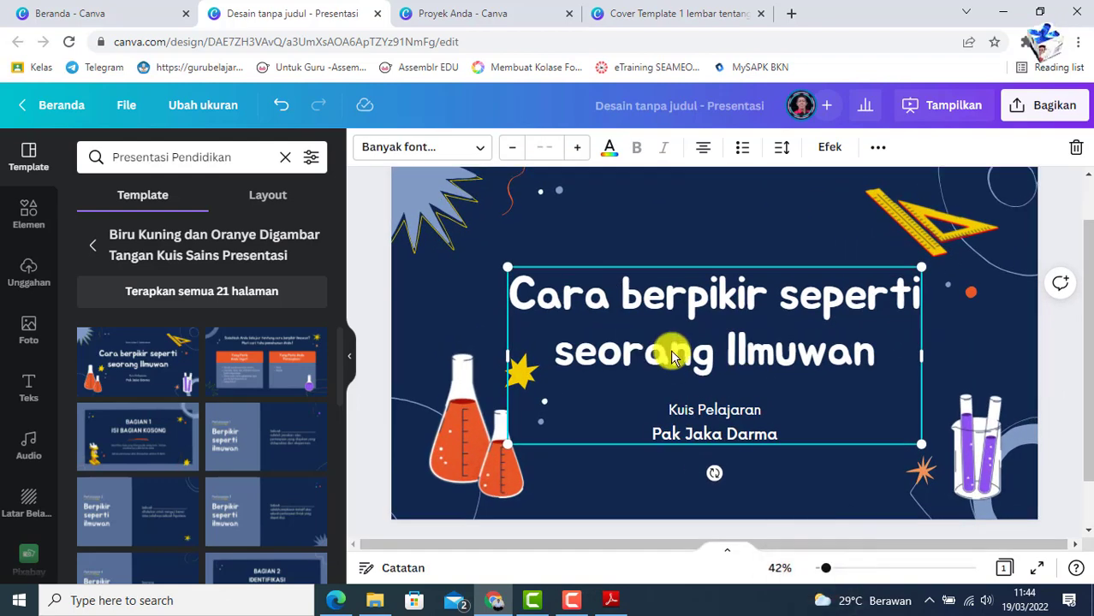
click(707, 417)
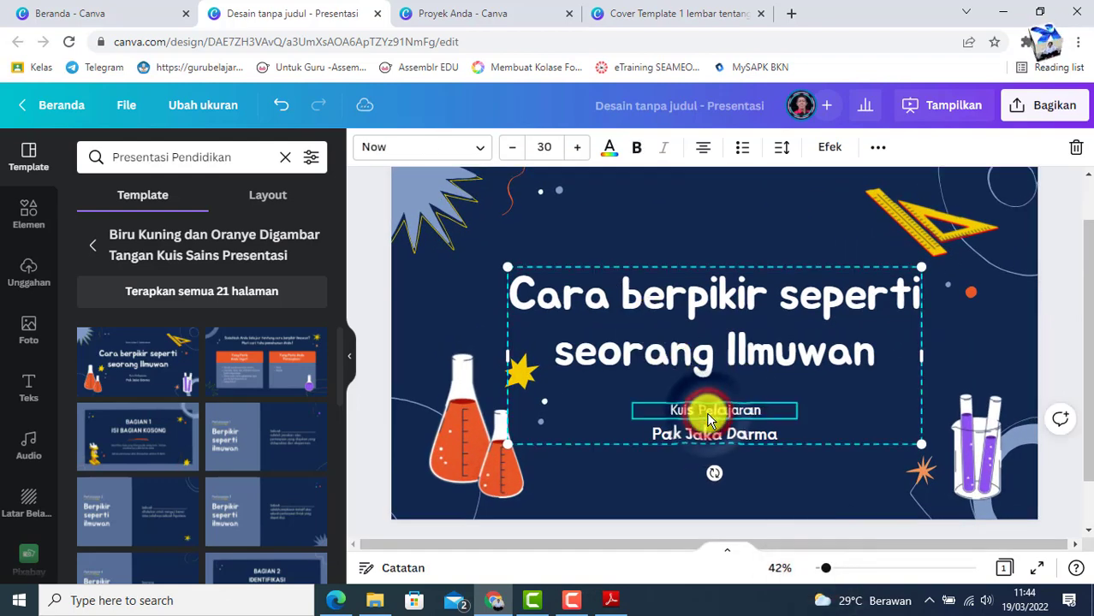
key(Delete)
click(711, 436)
key(Delete)
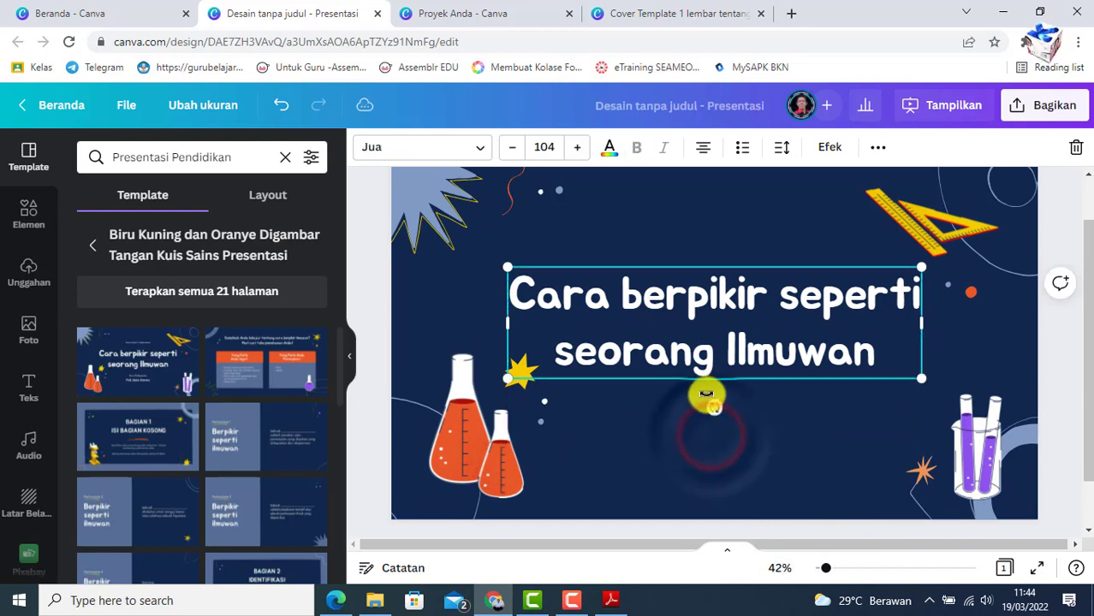
drag(718, 347, 708, 291)
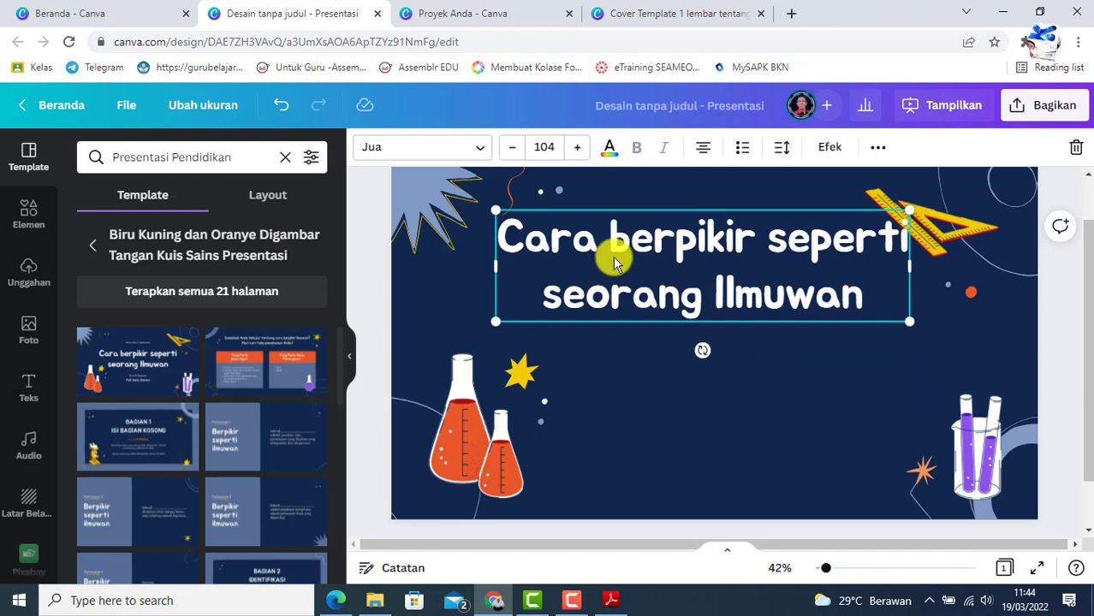
Consult the reference cover in Adobe Reader, return to Canva and replace the title with "Mata Pelajaran: Teknik Pengelasan".
click(611, 600)
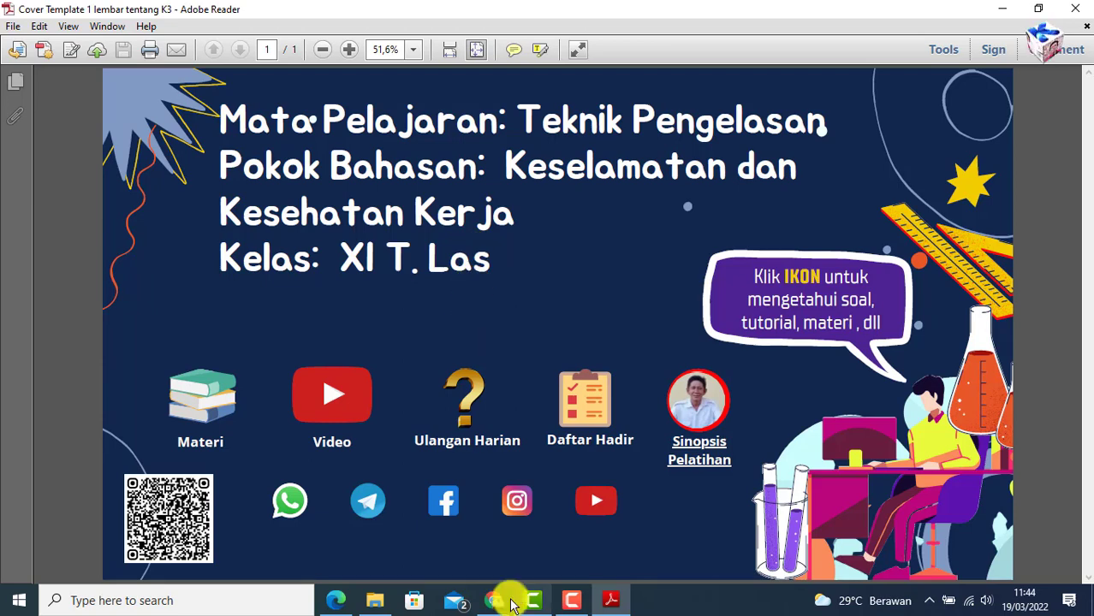
mouse_move(569, 607)
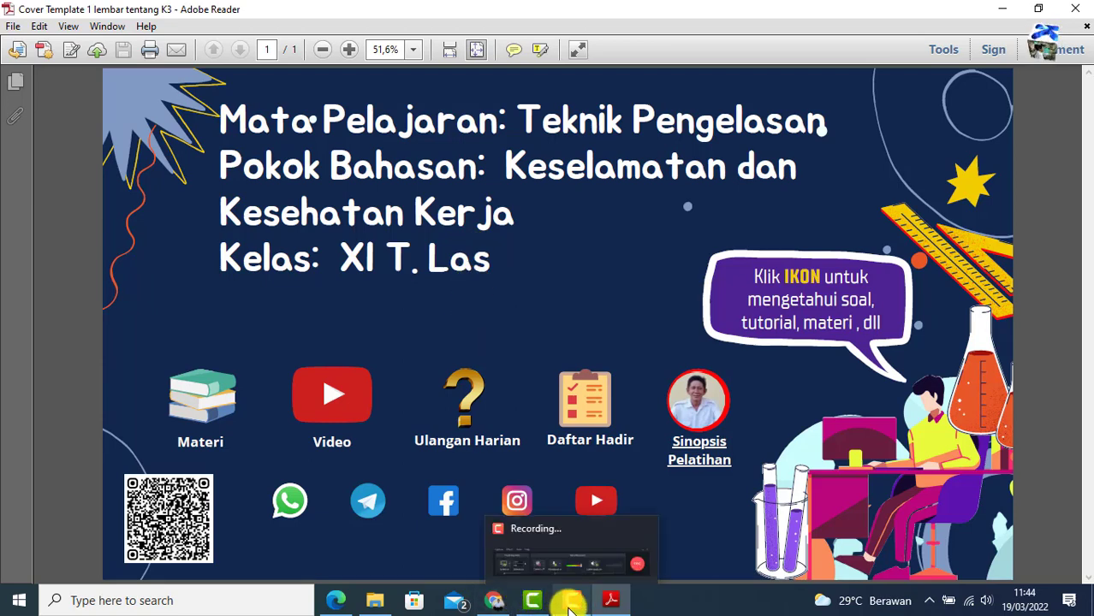
click(505, 522)
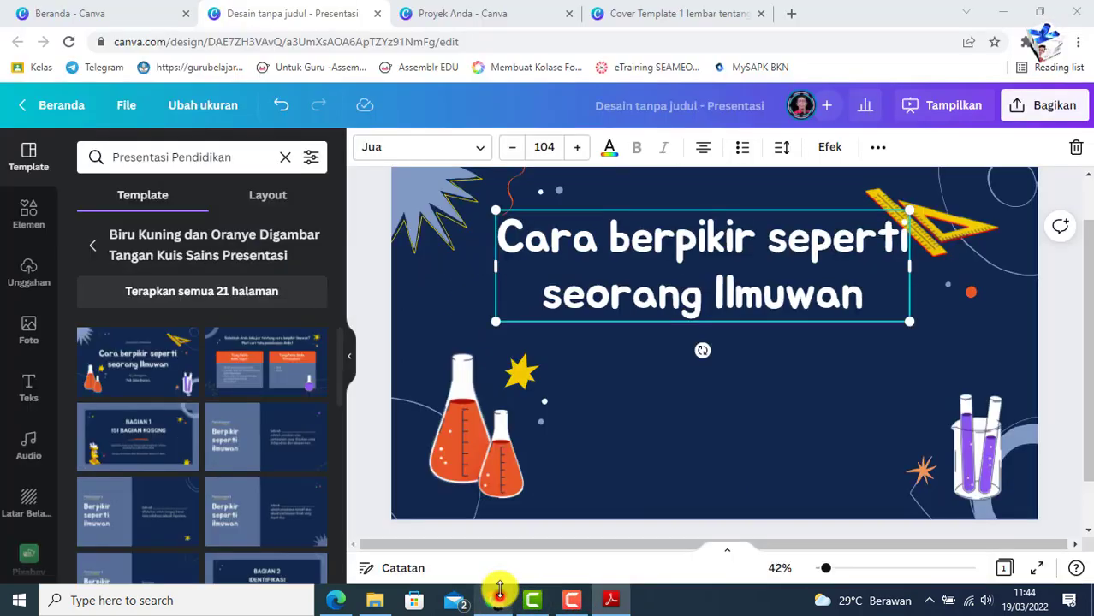
double_click(517, 238)
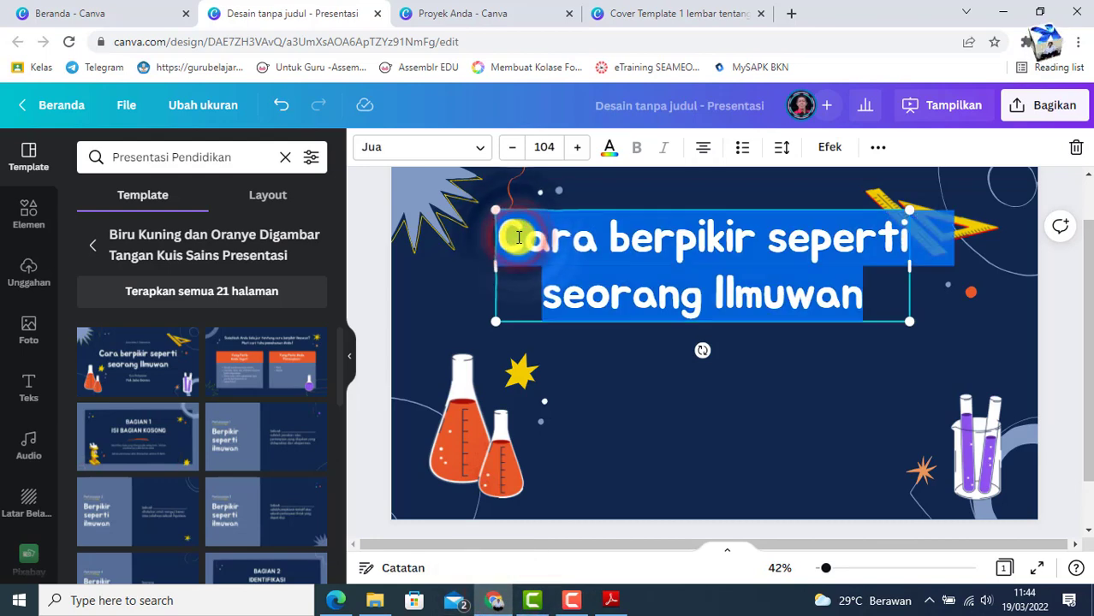
text(Mata Pelajaran: Teknik Pengelasan)
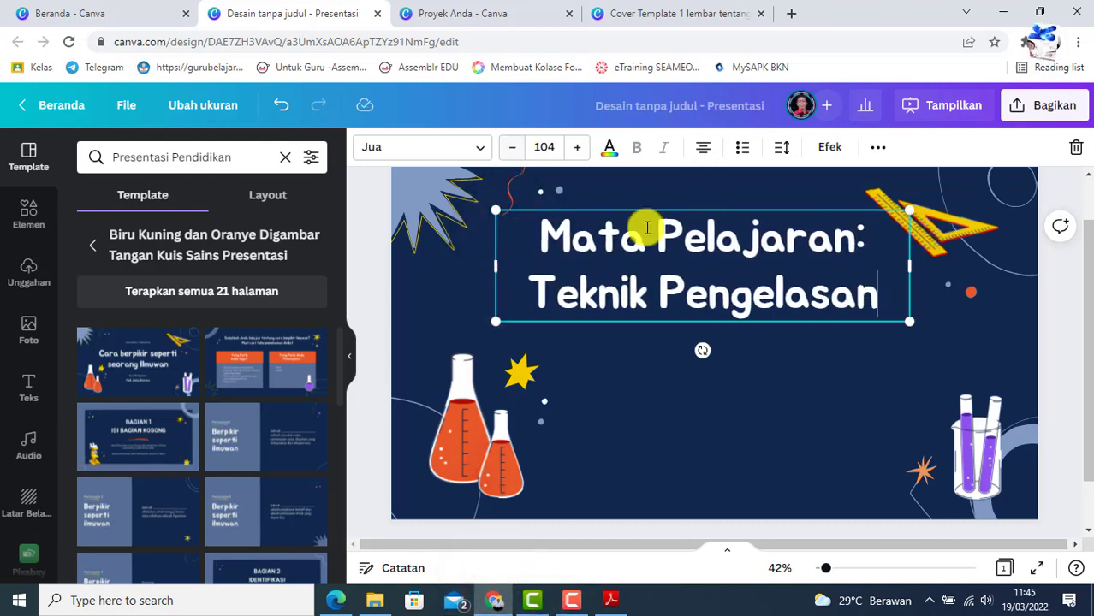
Left-align the title text and reduce its font size to 61 so it fits on one line.
key(ctrl+a)
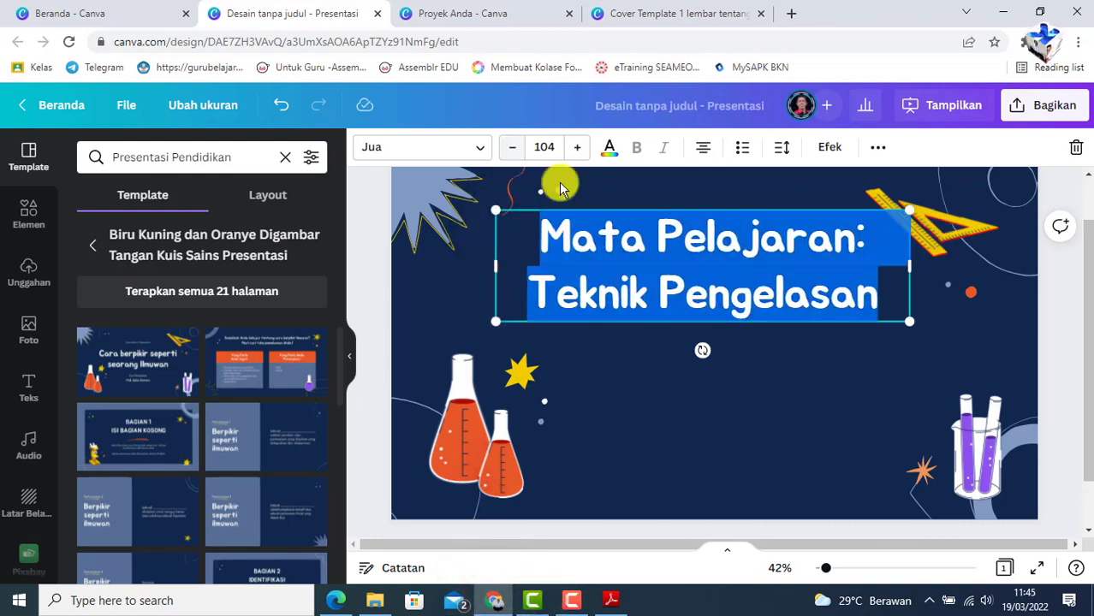
click(511, 148)
click(512, 147)
click(512, 147)
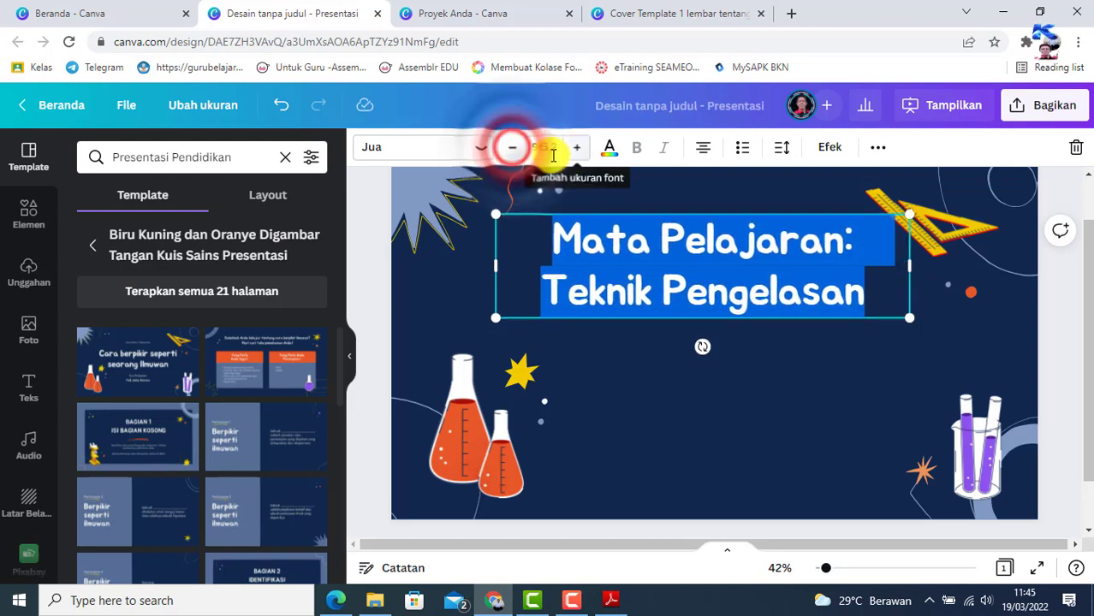
click(546, 147)
scroll(607, 257, down, 4)
click(591, 336)
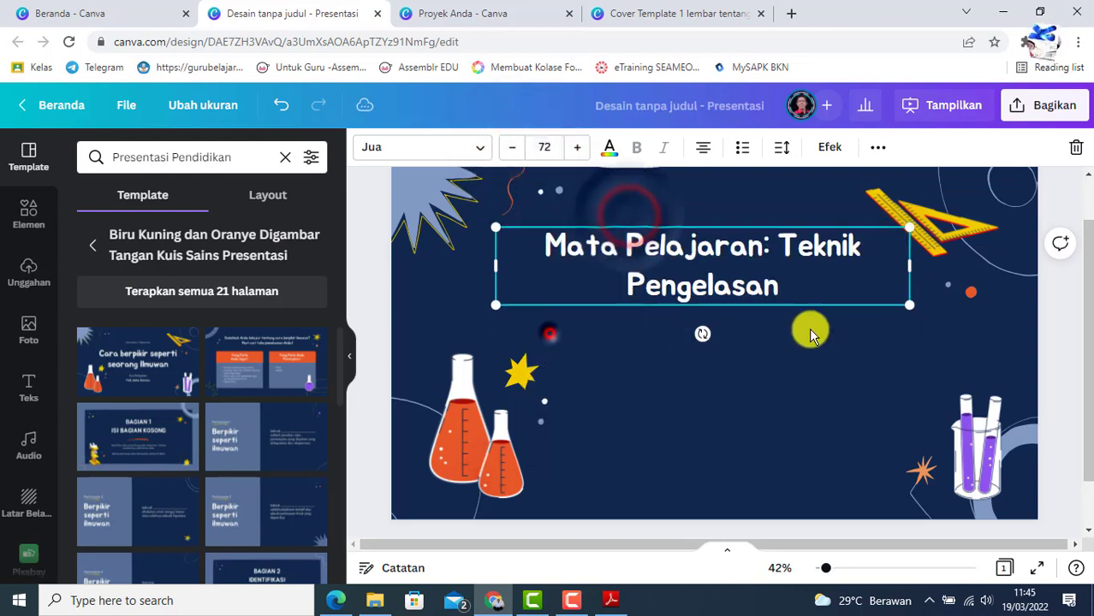
click(707, 147)
click(512, 147)
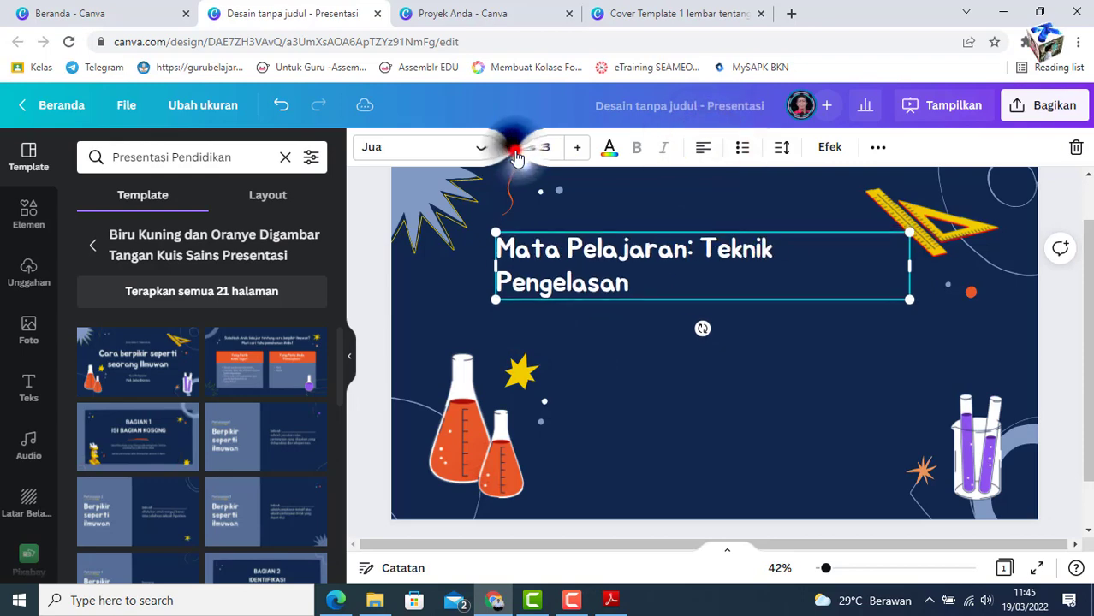
click(512, 148)
click(898, 270)
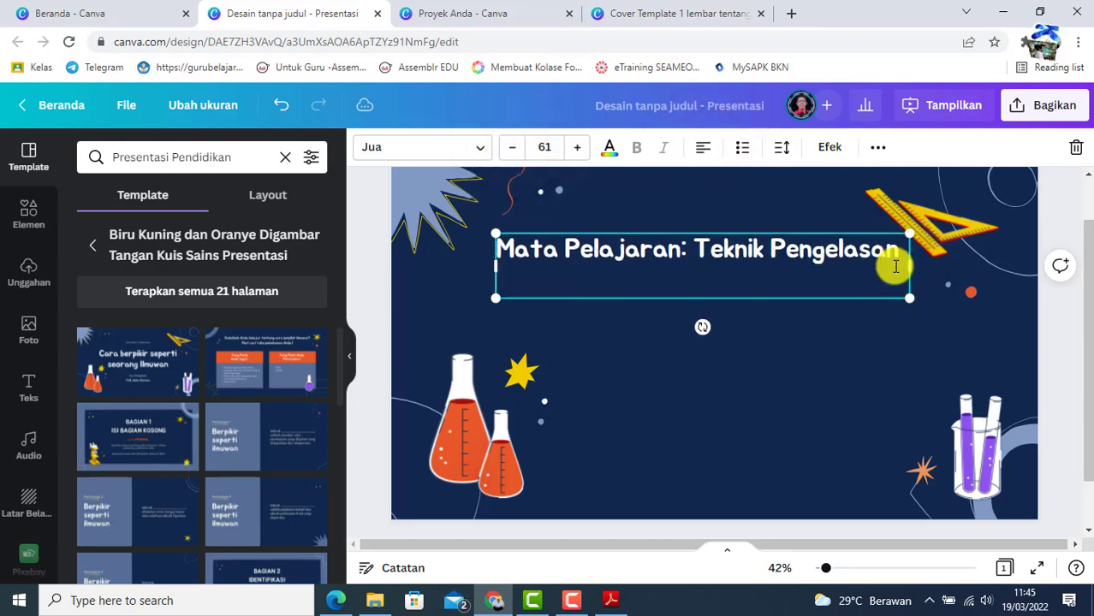
Following the reference PDF, add the lines "Pokok Bahasan: Keselamatan dan Kesehatan Kerja" and "Kelas/Semester: XI T.Las/Genap" below the subject line.
click(612, 601)
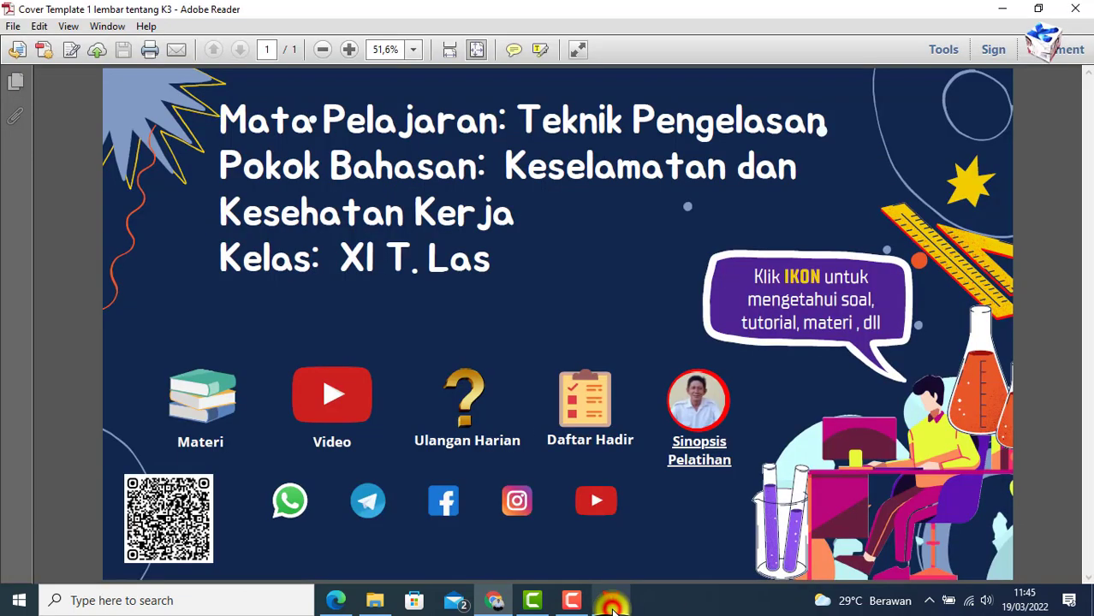
click(493, 601)
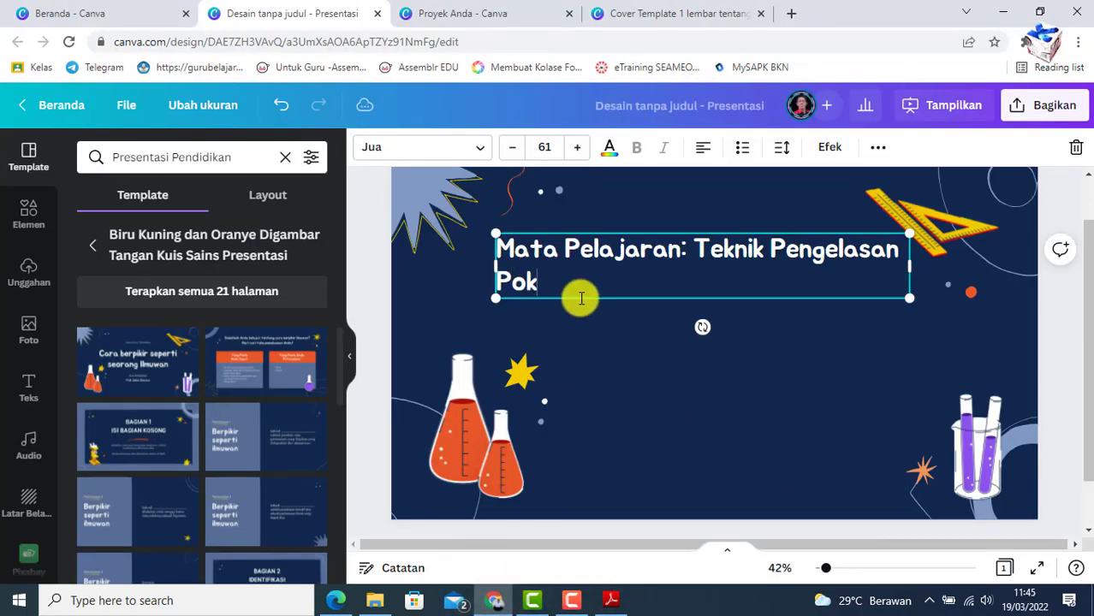
text(ok Bahasan:)
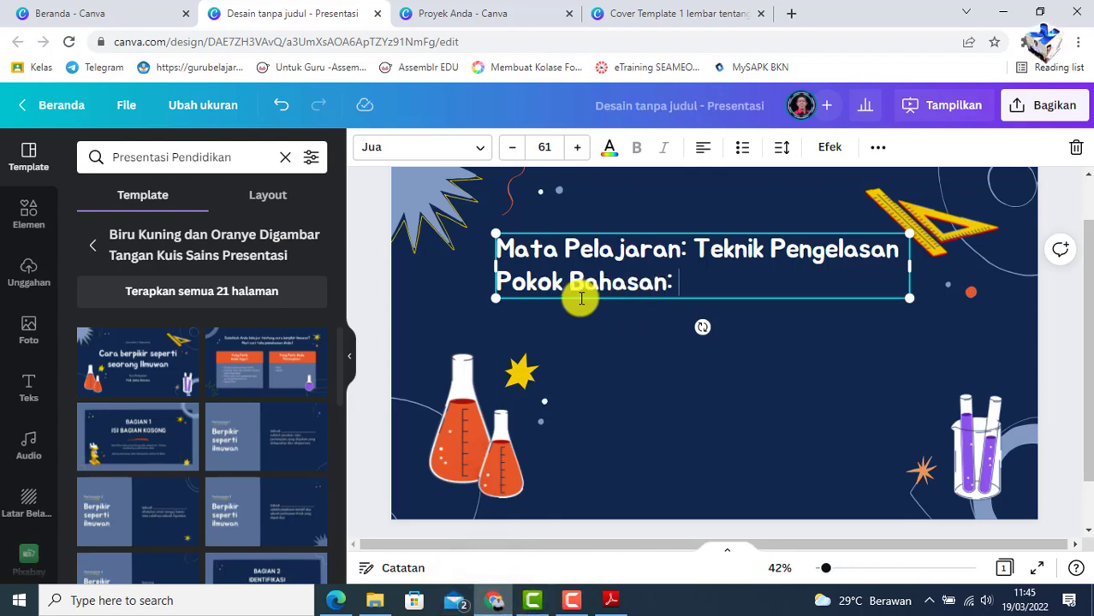
text(  Keselamatan dan Kesehatan)
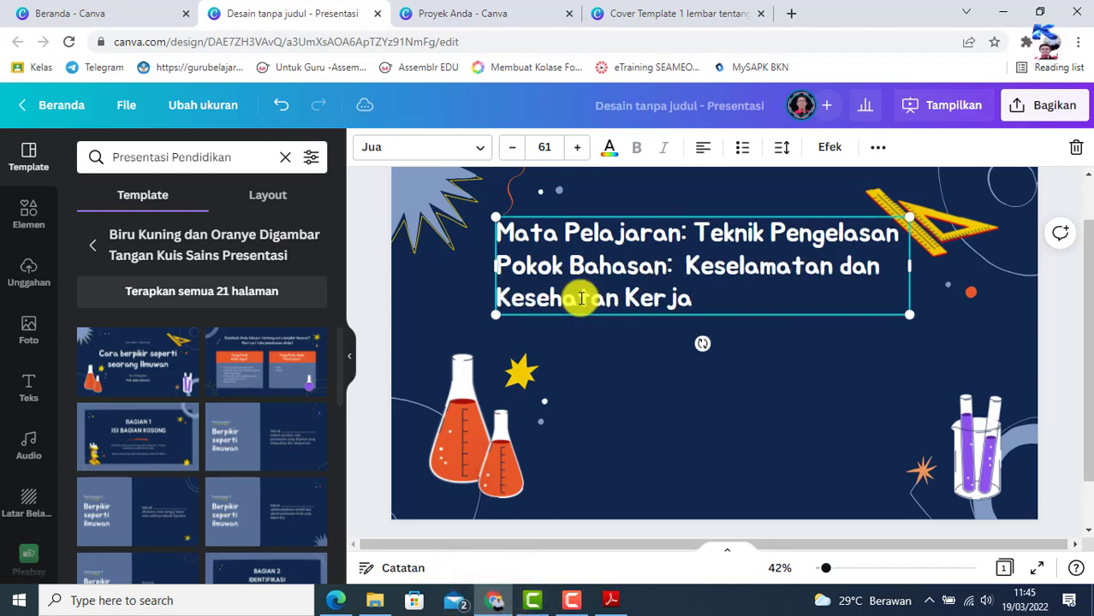
text( Kerja)
key(Return)
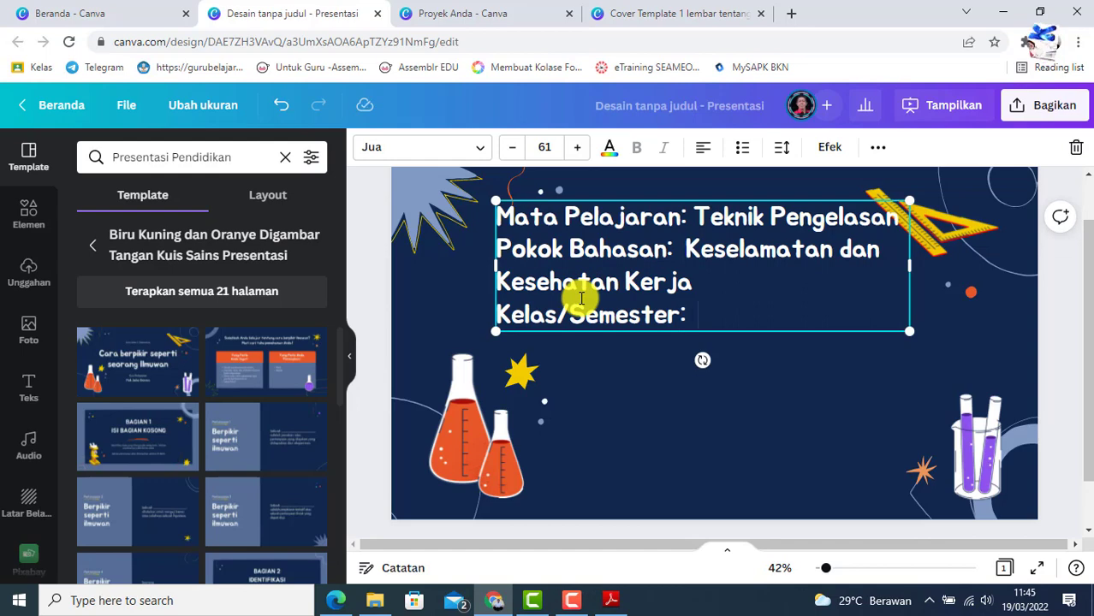
text(Genap)
Move the orange flasks beside the test tubes at the slide's lower right, and the yellow star and nearby dots toward its left edge.
drag(473, 441, 910, 471)
drag(521, 377, 424, 299)
drag(544, 402, 433, 378)
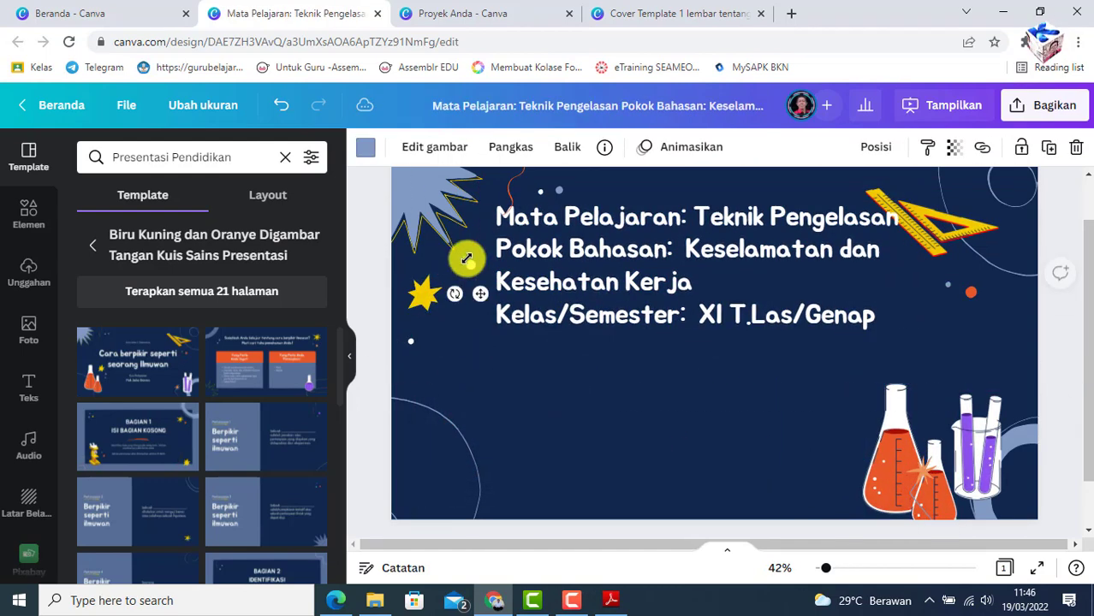
click(594, 276)
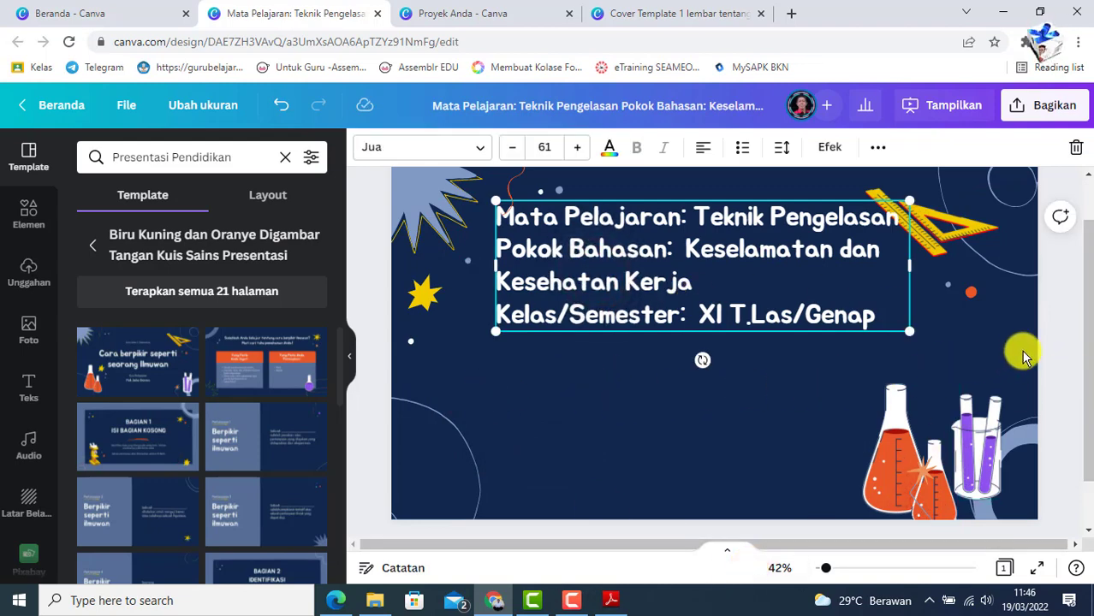
Consult the reference cover's icon row in Adobe Reader, return to Canva and look through the uploaded images for a matching icon.
click(611, 600)
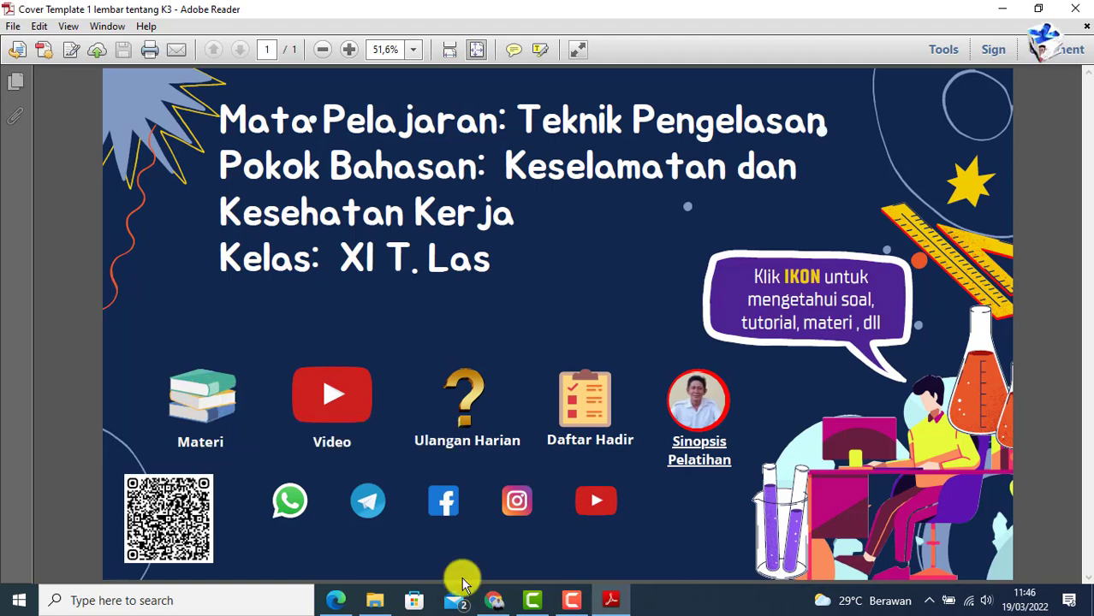
click(505, 601)
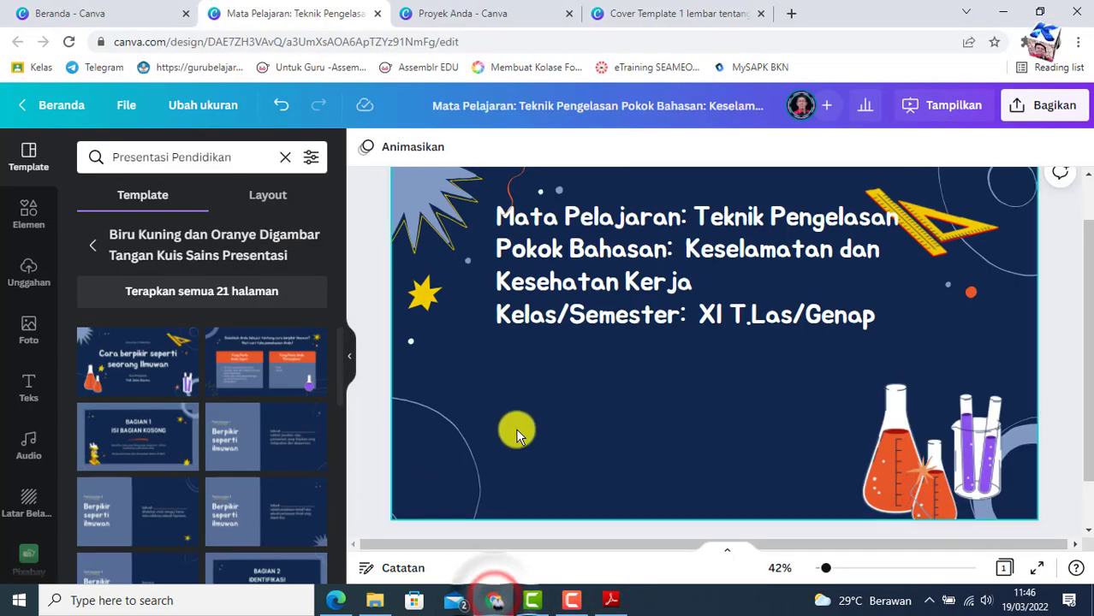
click(574, 398)
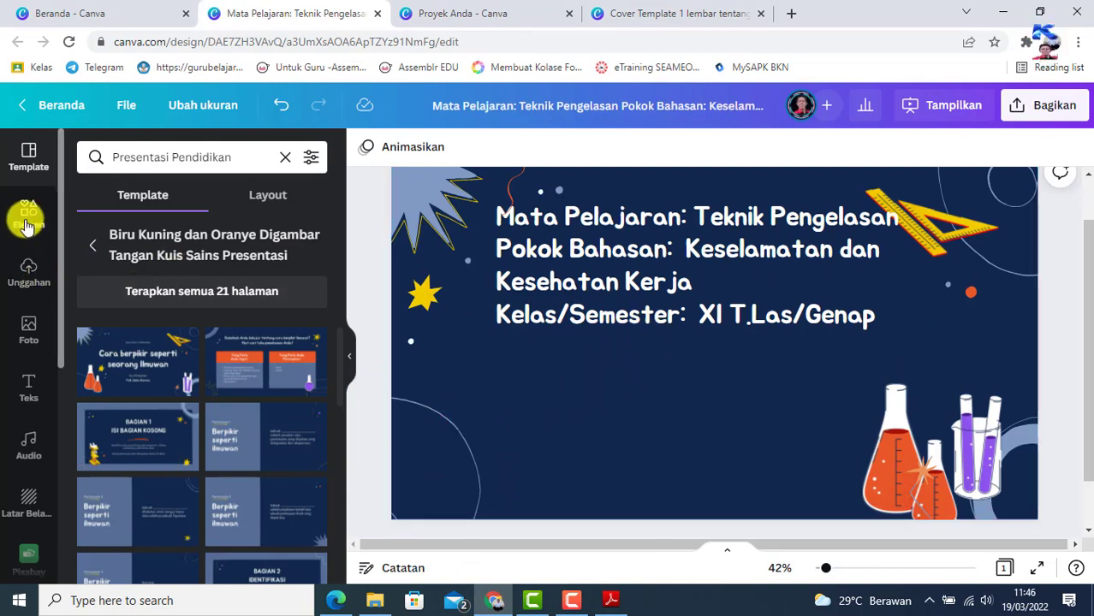
click(31, 278)
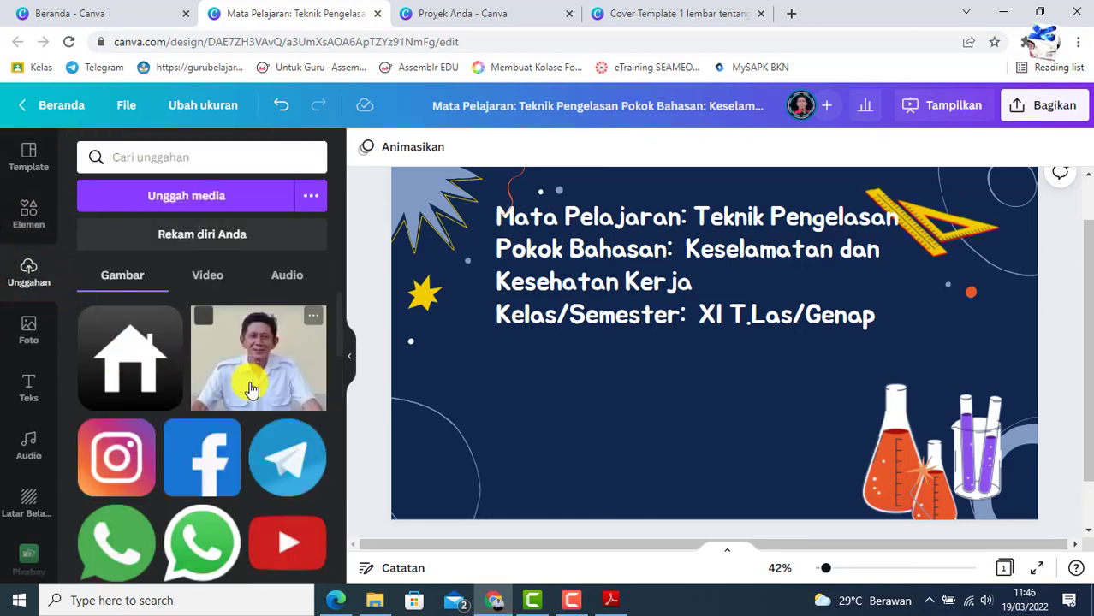
scroll(253, 398, down, 6)
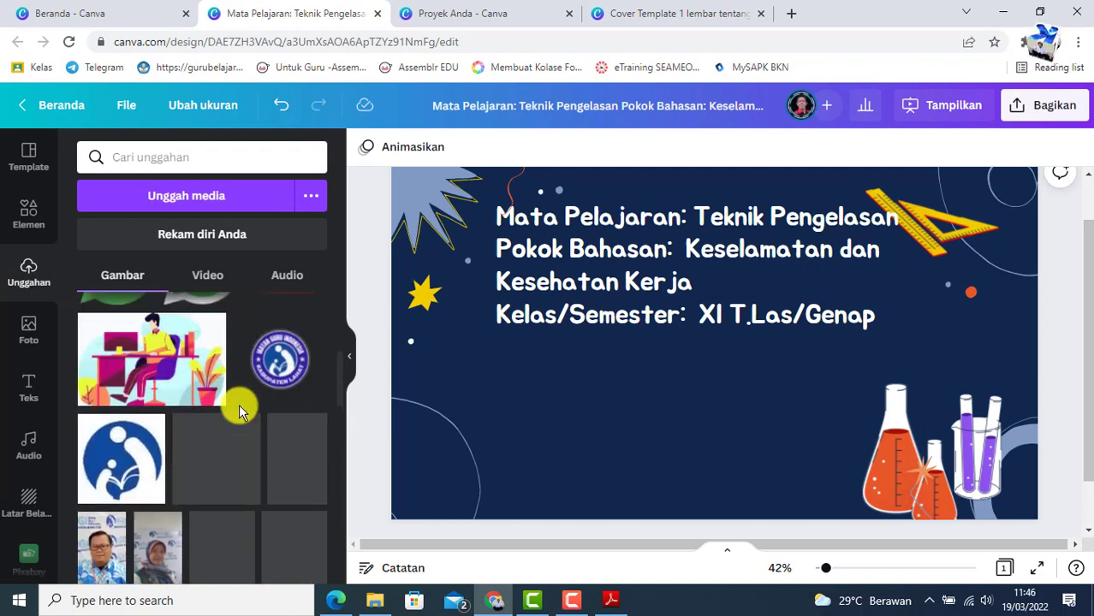
scroll(239, 411, up, 6)
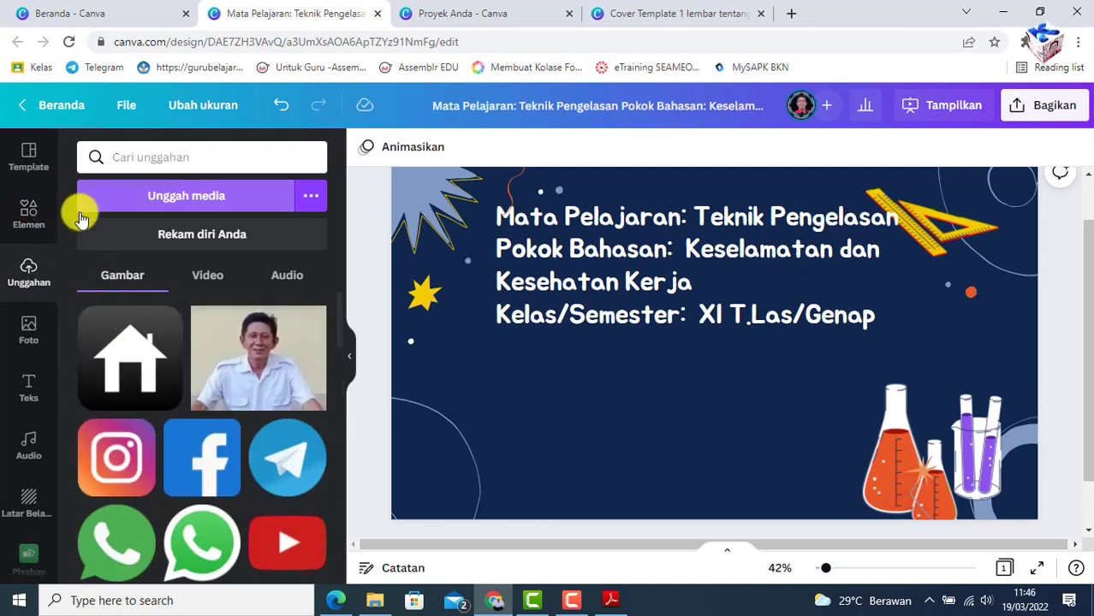
Search the elements for "buku", insert the open book with light bulb, and shrink it into a small icon at the slide's lower left.
click(24, 215)
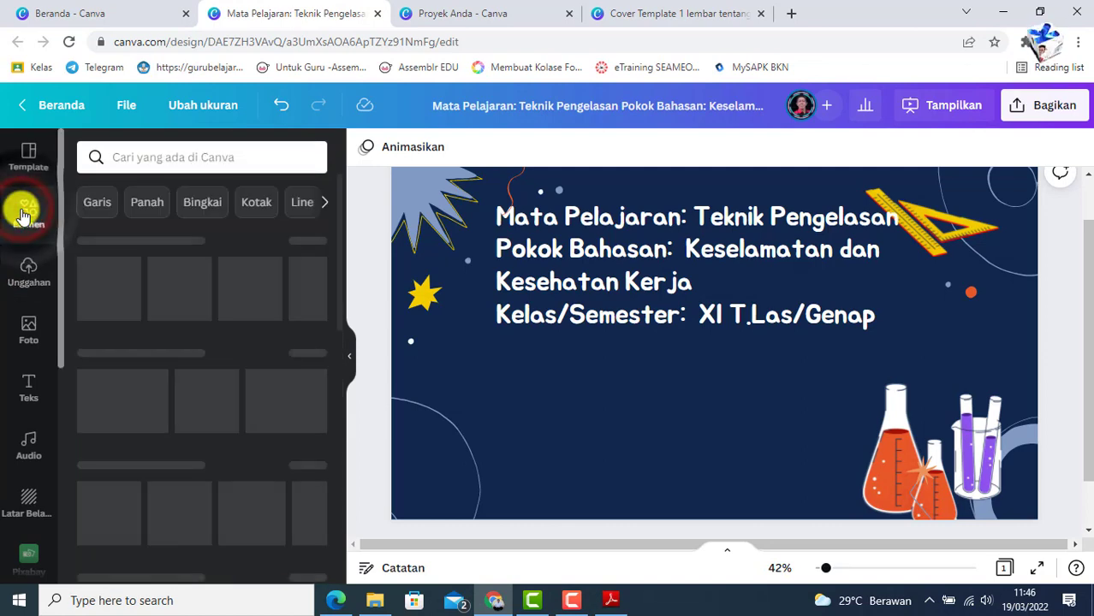
click(238, 157)
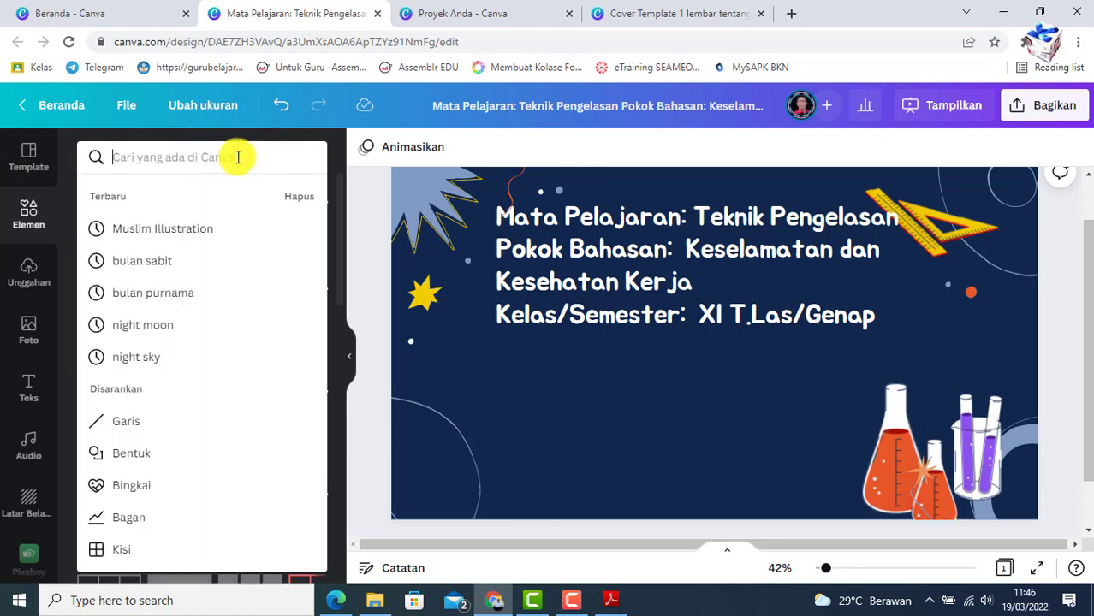
text(buku)
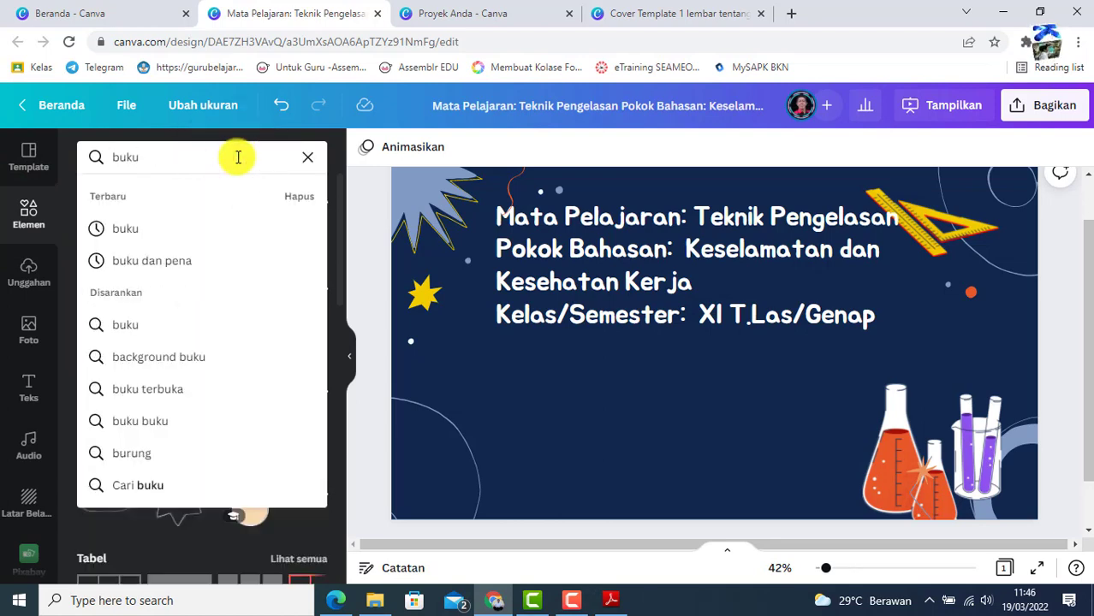
key(Return)
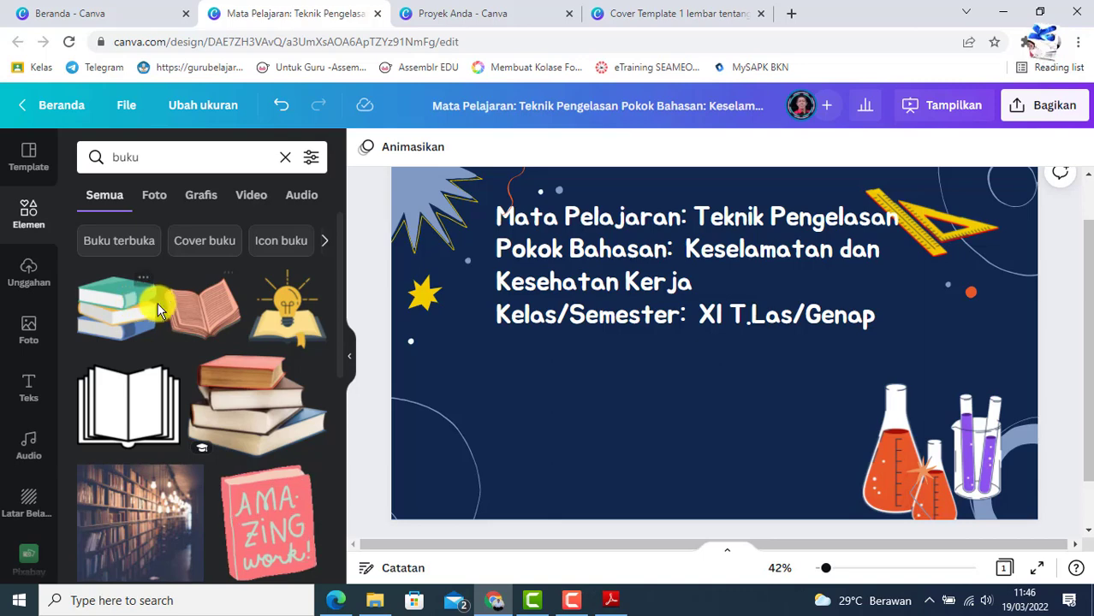
click(278, 330)
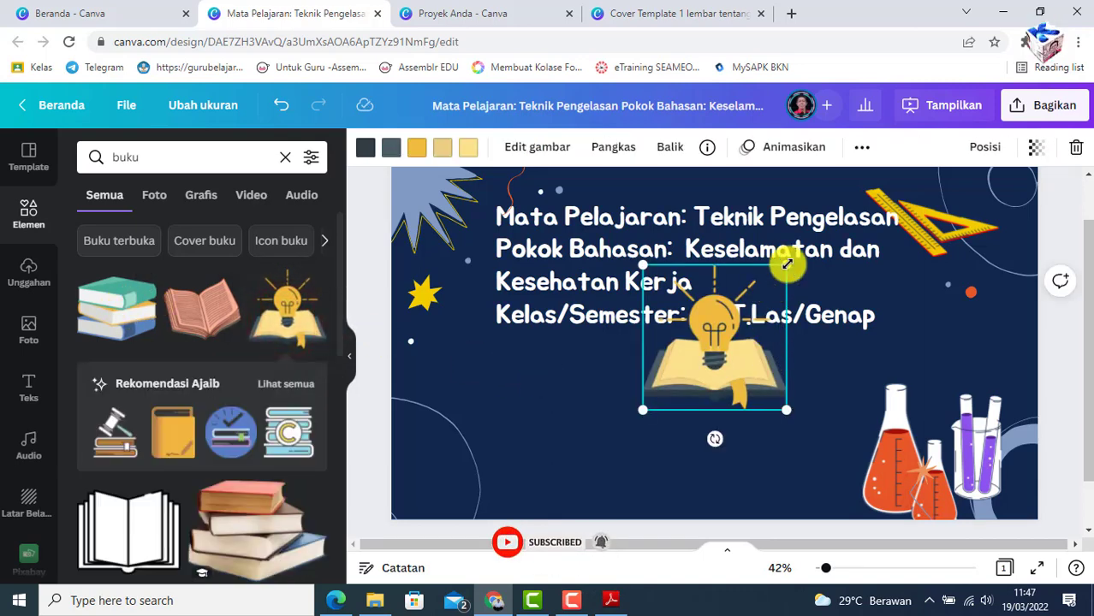
drag(787, 265, 484, 377)
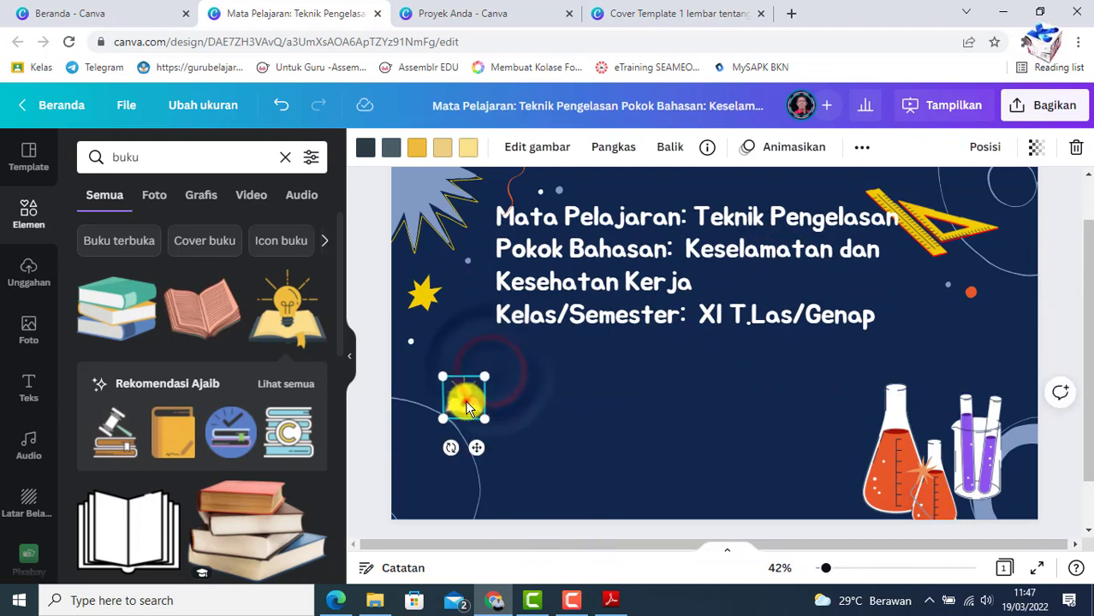
click(515, 430)
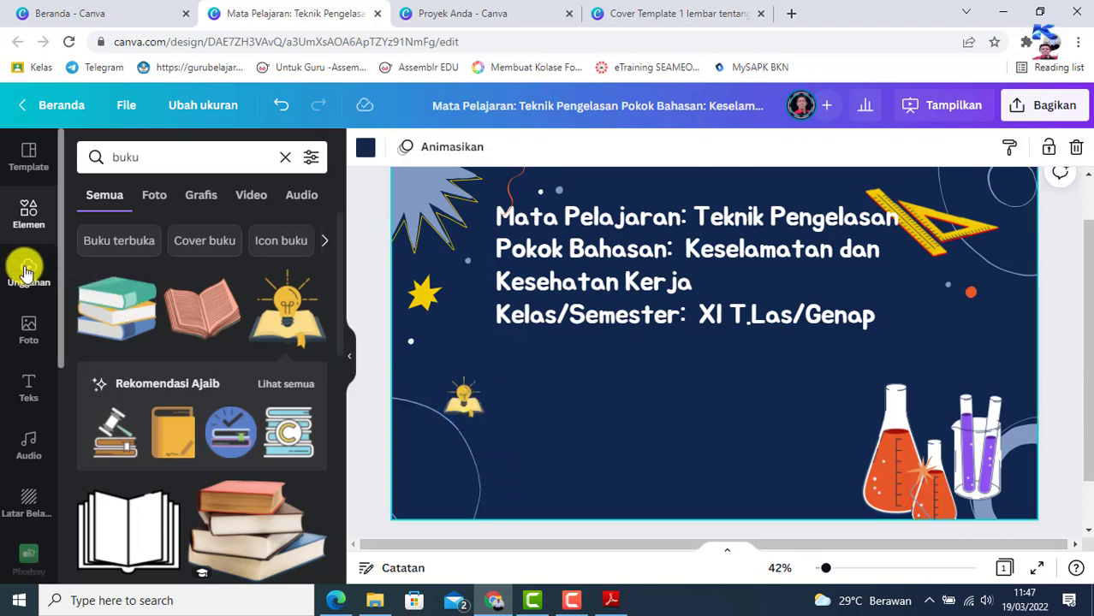
Add a subheading text box in the slide's lower area and replace its text with "Materi".
click(28, 394)
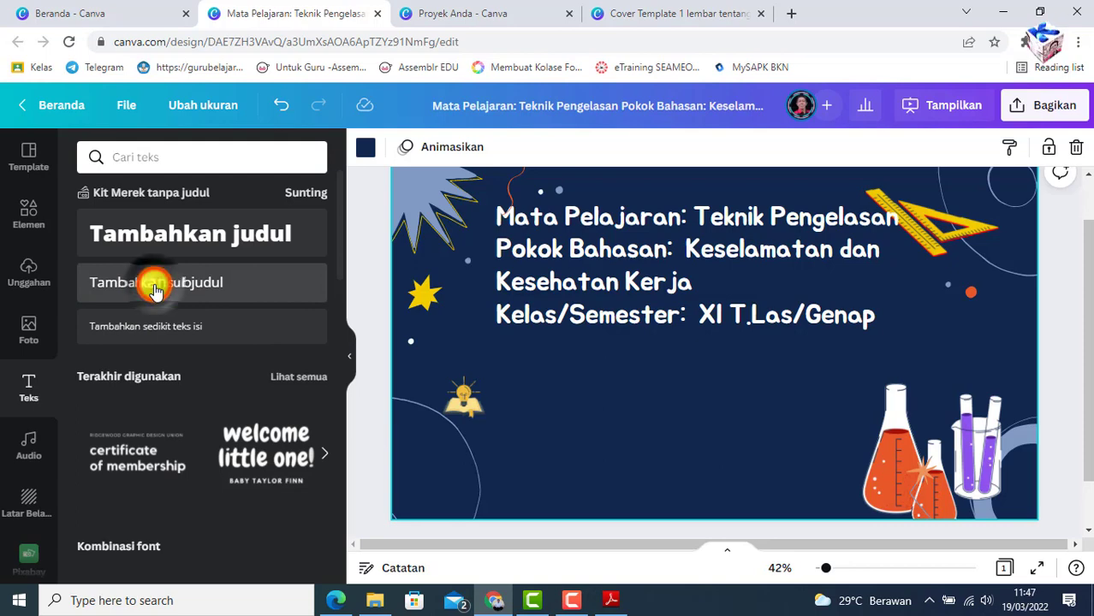
click(155, 291)
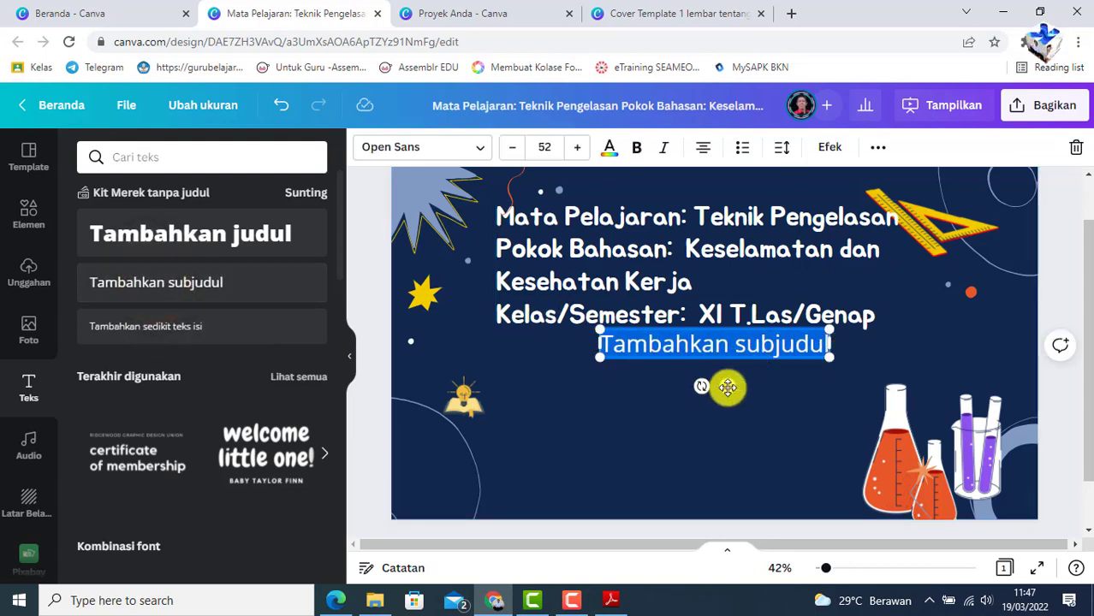
drag(728, 387, 582, 485)
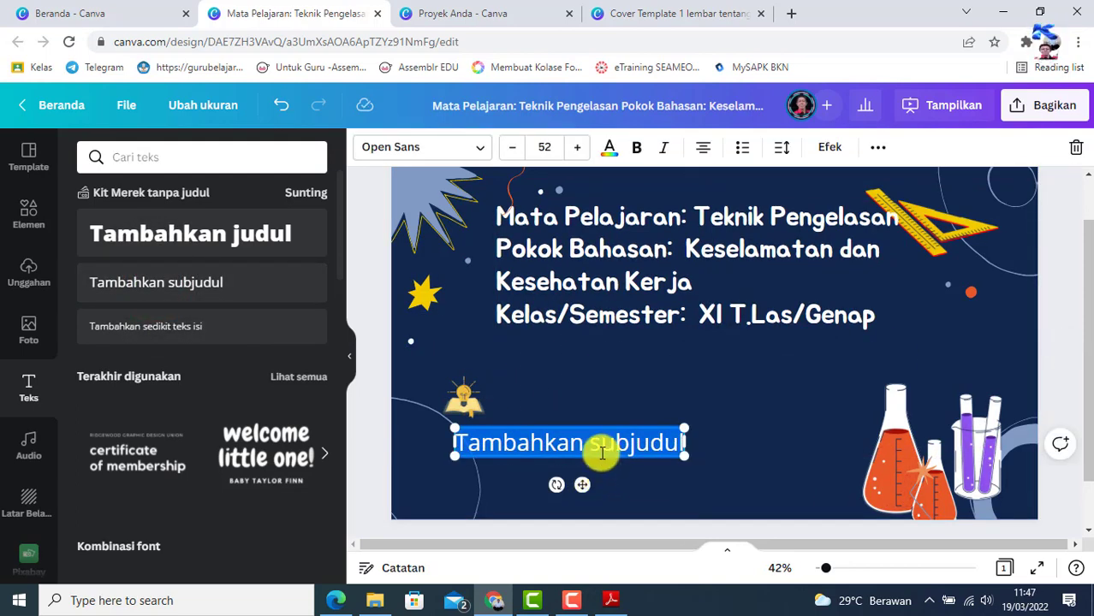
text(Materi)
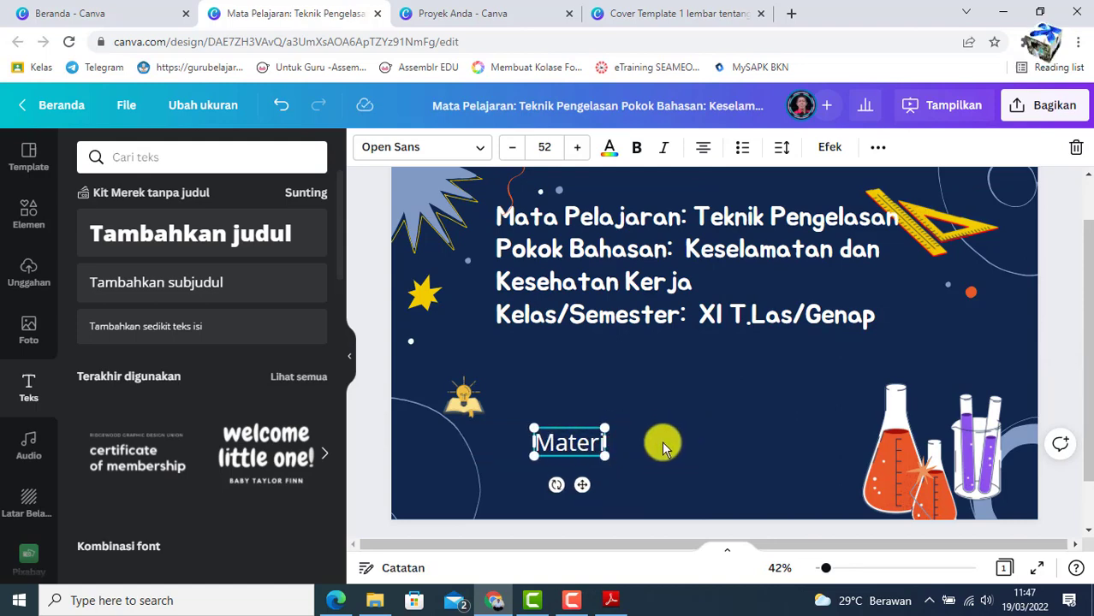
Reduce the "Materi" label's font size to 30 and place it centred directly beneath the book icon.
double_click(567, 442)
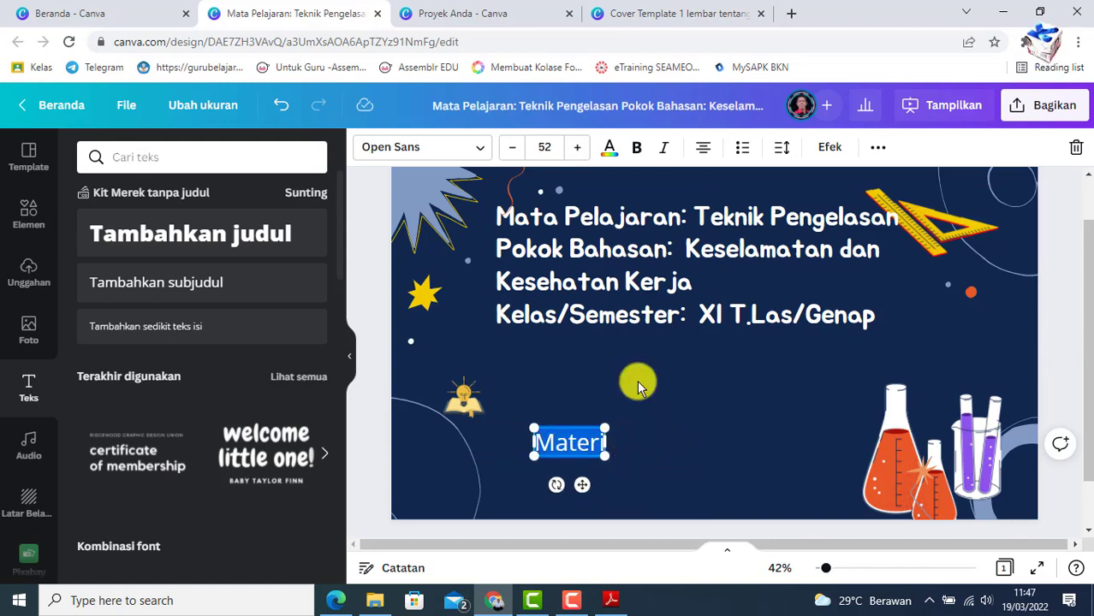
click(514, 154)
click(513, 154)
click(512, 155)
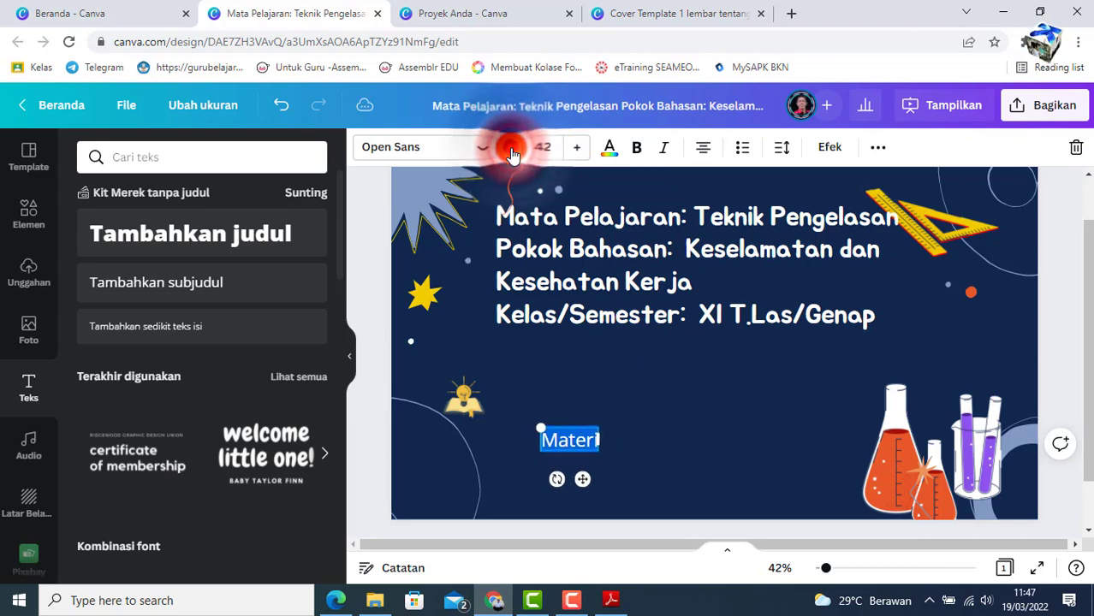
click(512, 154)
click(511, 154)
click(512, 154)
click(512, 155)
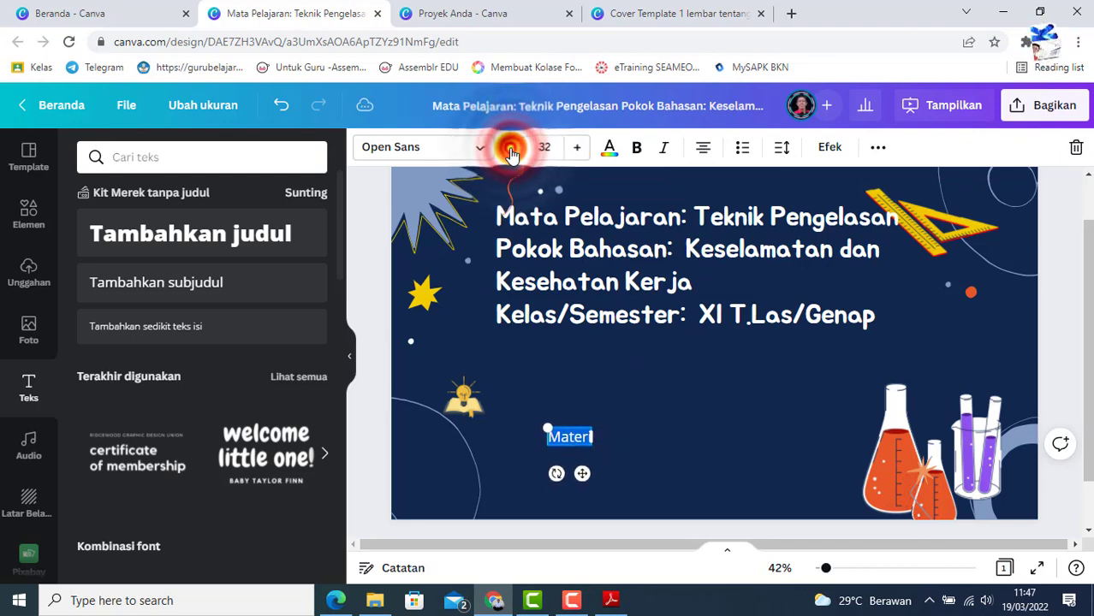
click(512, 154)
click(511, 155)
drag(582, 473, 480, 467)
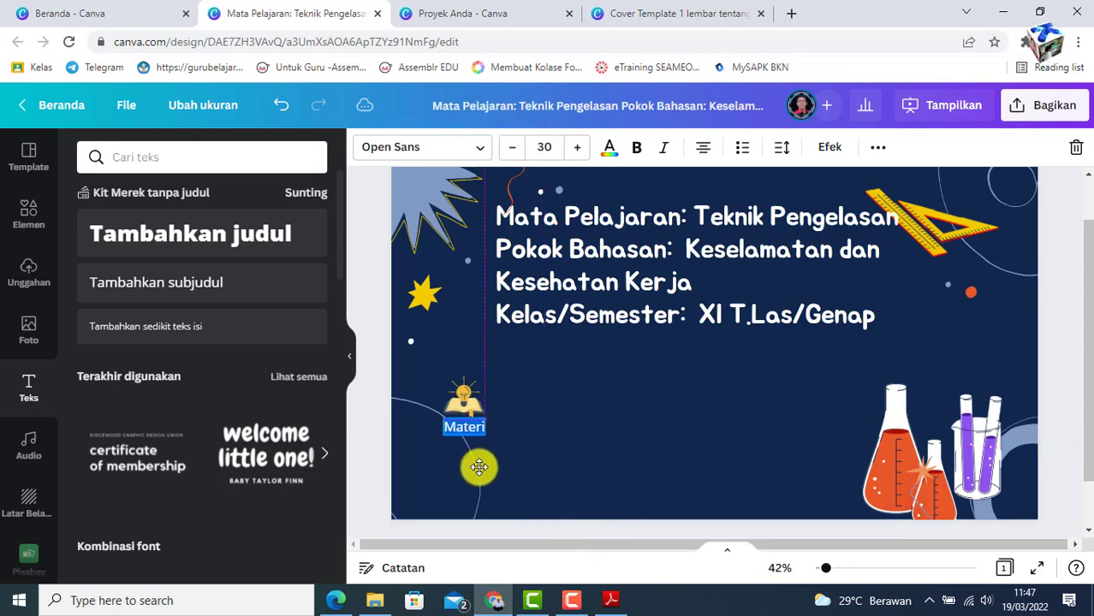
click(539, 437)
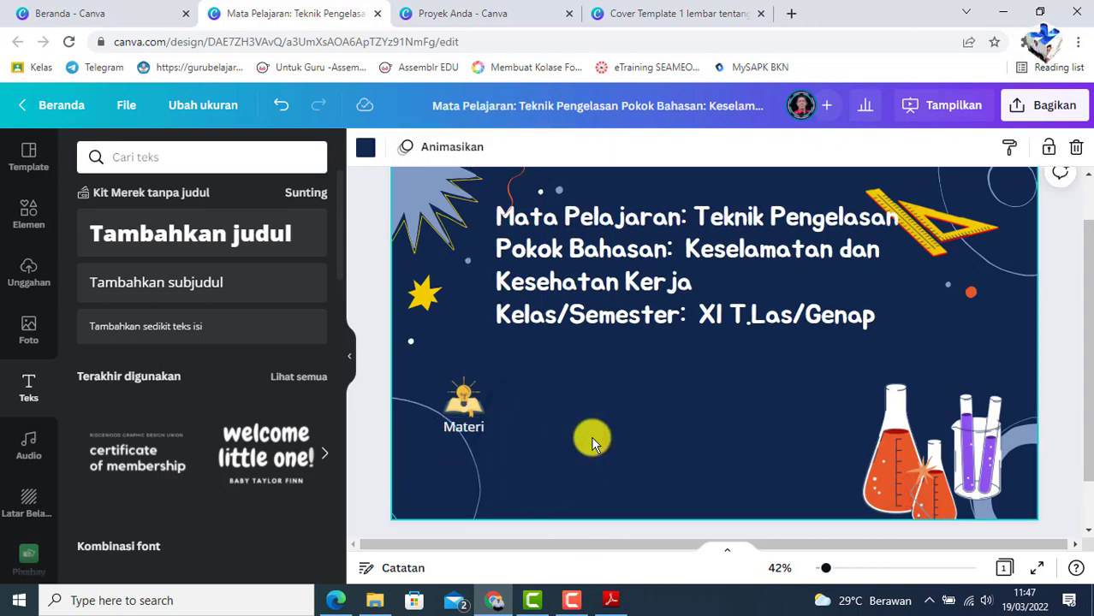
Following the reference PDF, insert the uploaded YouTube icon in Canva, shrink it and place it just right of the book icon.
click(613, 602)
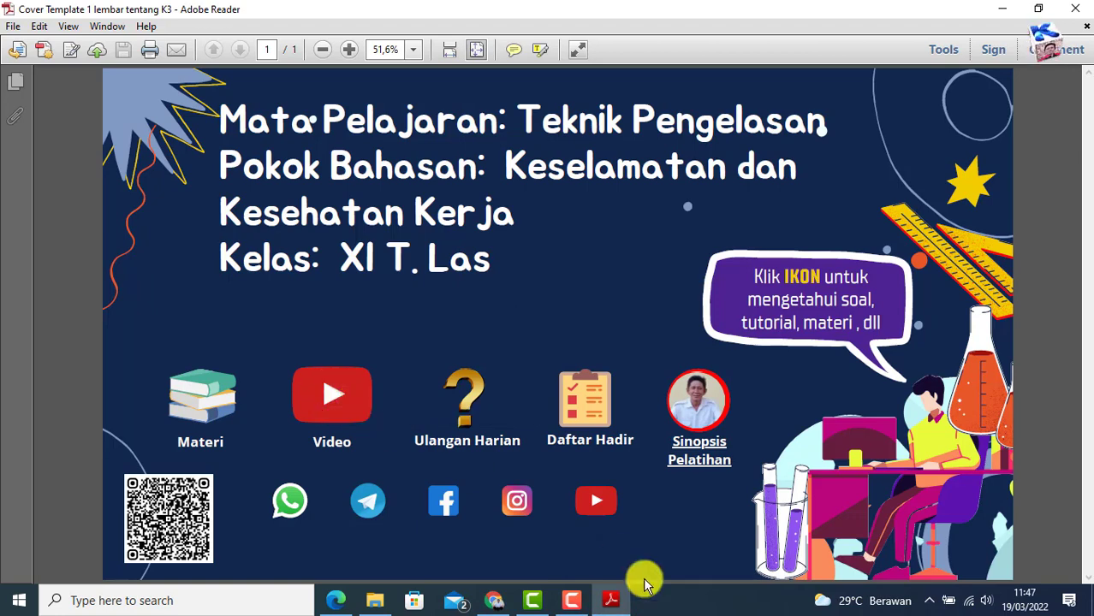
click(494, 600)
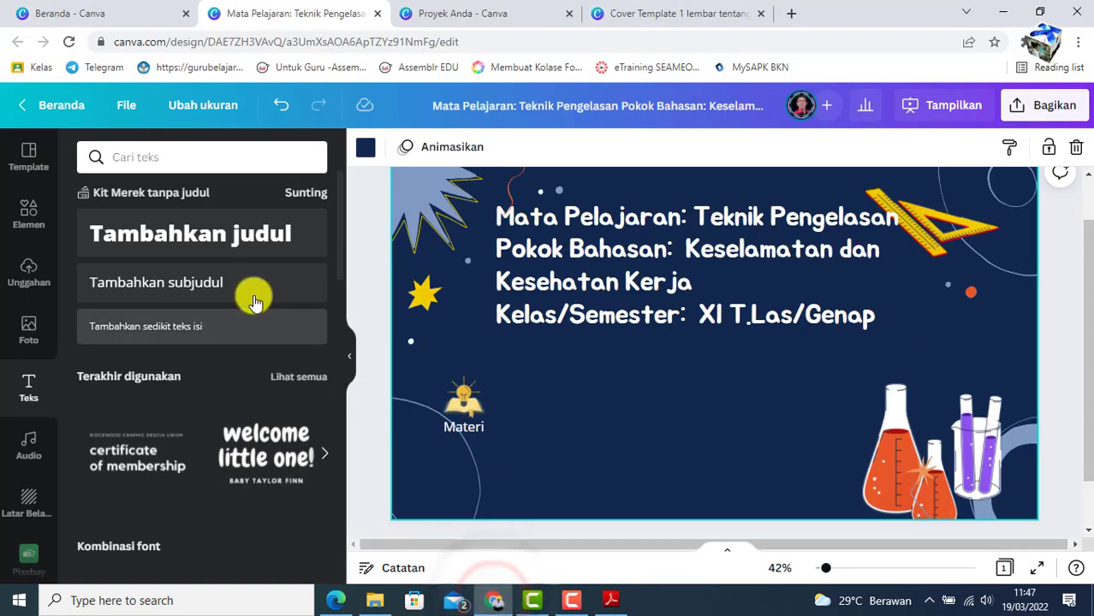
click(26, 273)
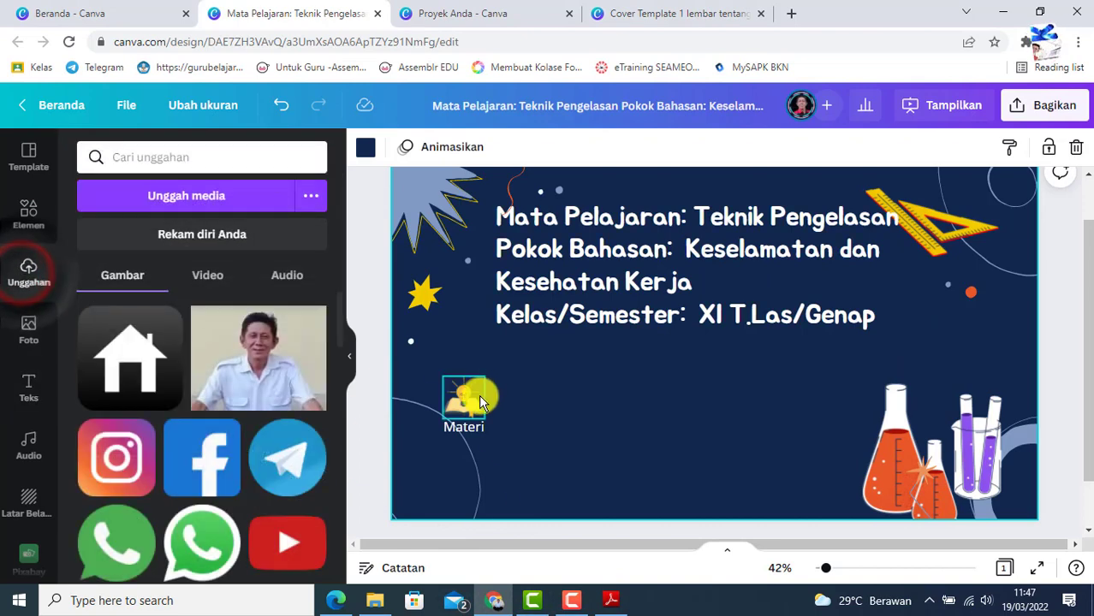
scroll(326, 469, down, 1)
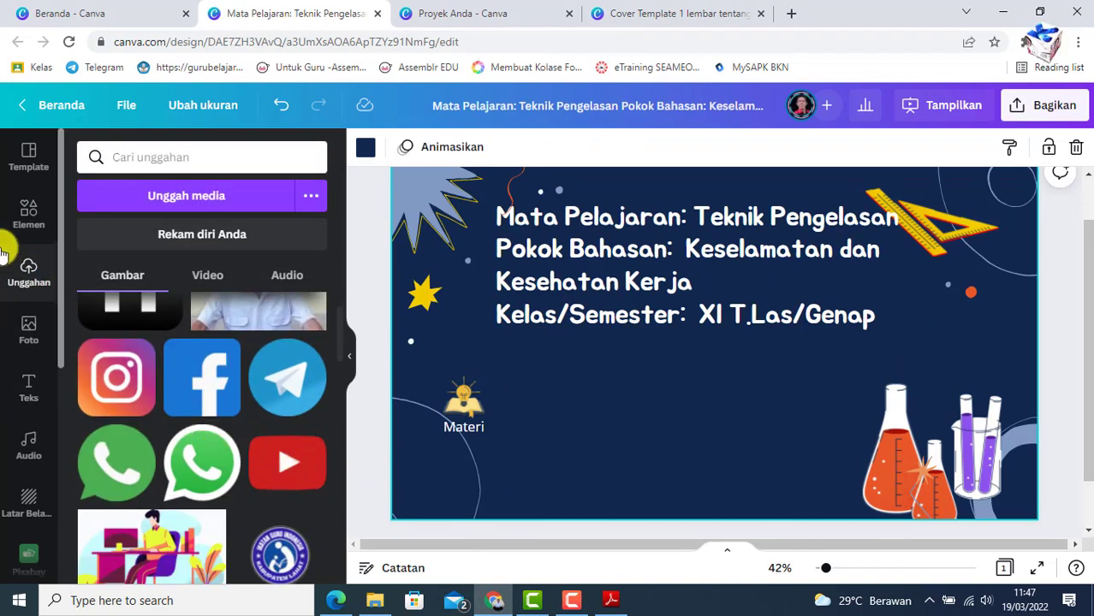
click(288, 477)
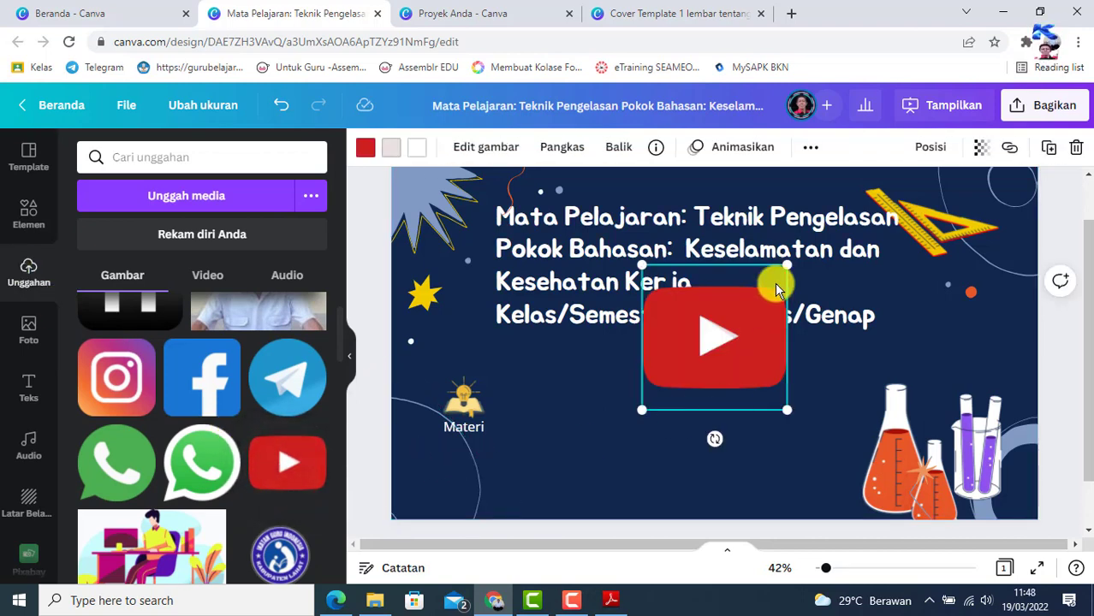
drag(787, 267, 685, 378)
drag(672, 439, 538, 449)
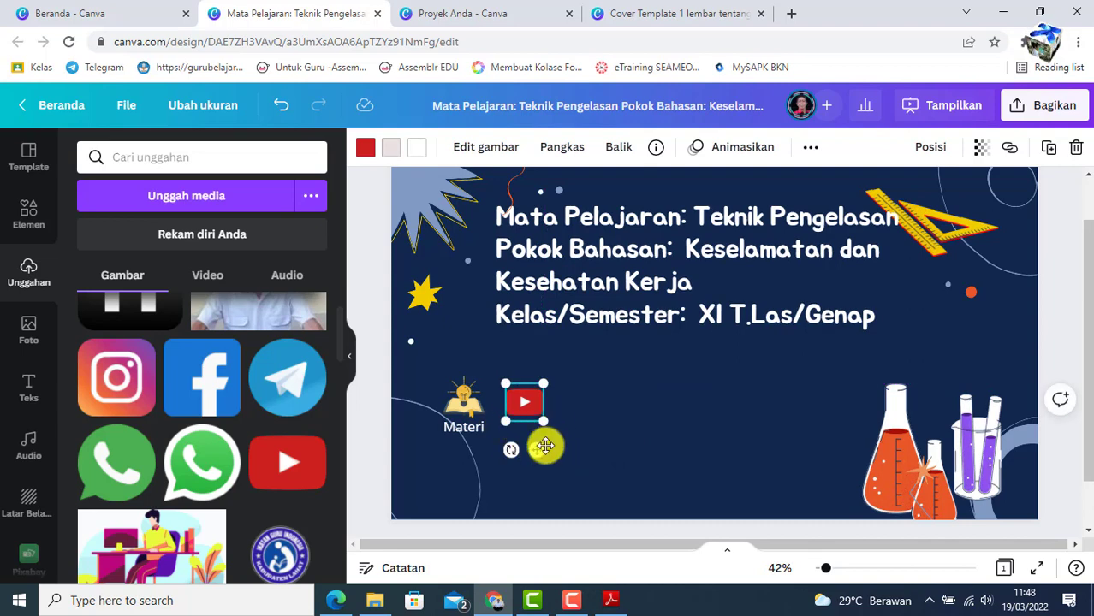
Copy the "Materi" label, place the copy beneath the YouTube icon and change its text to "Video".
click(468, 432)
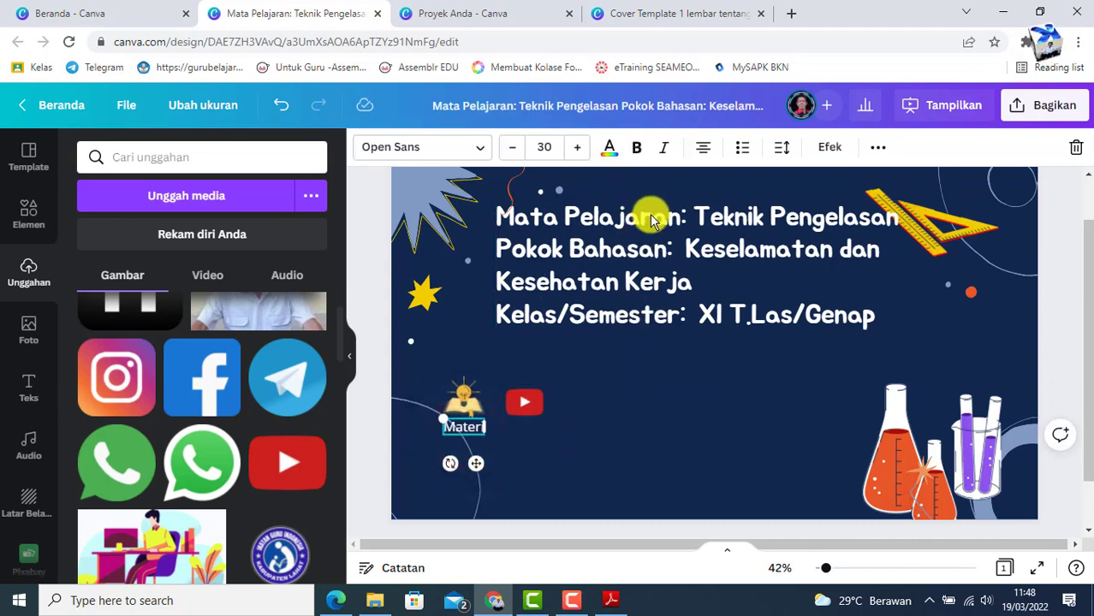
click(731, 487)
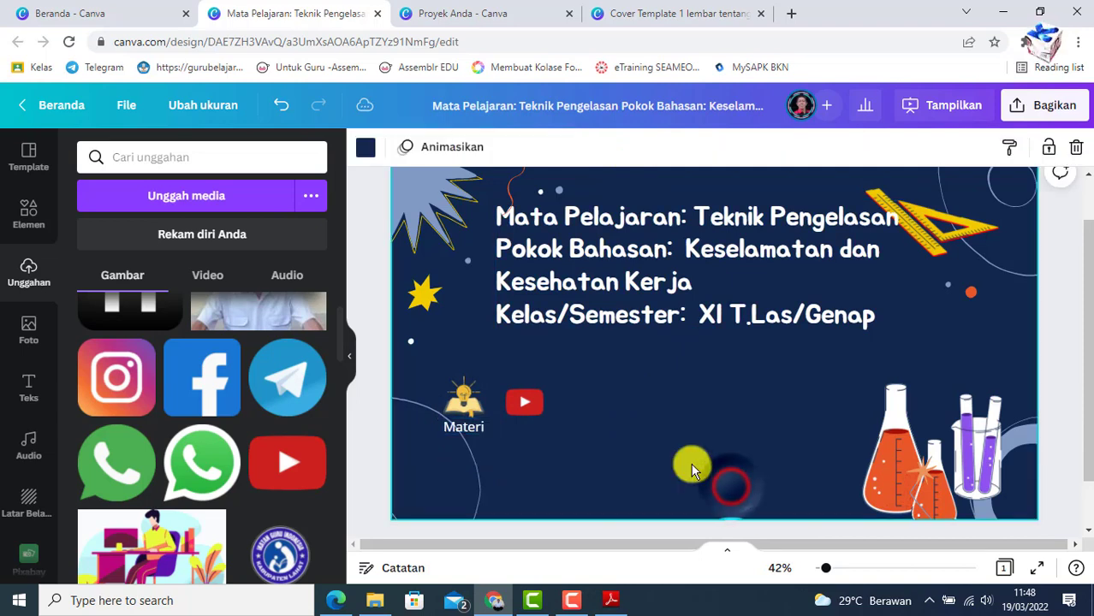
key(ctrl+v)
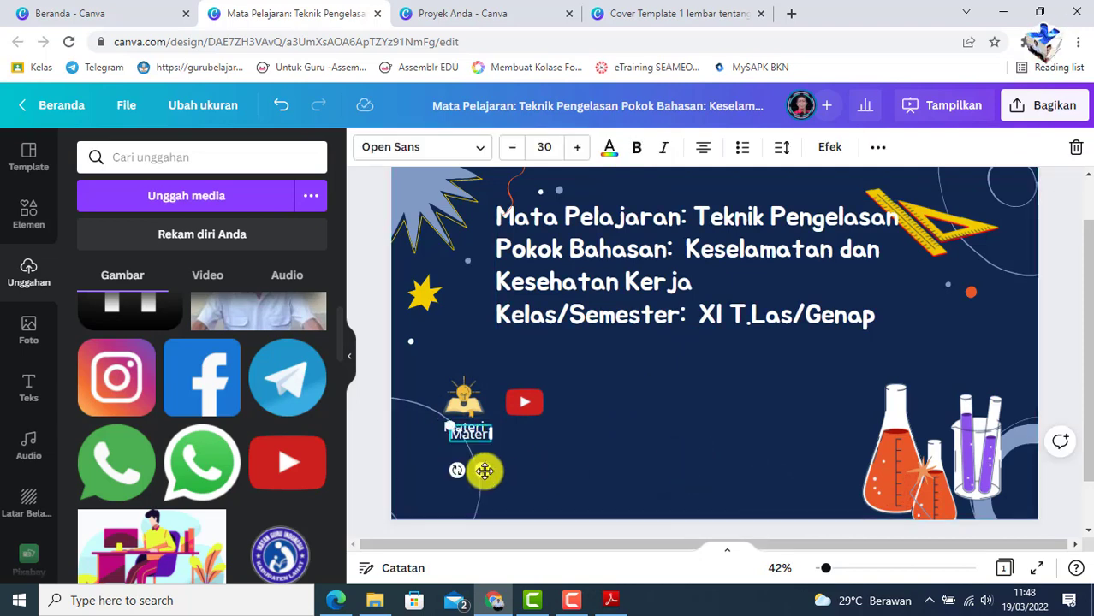
drag(484, 471, 536, 467)
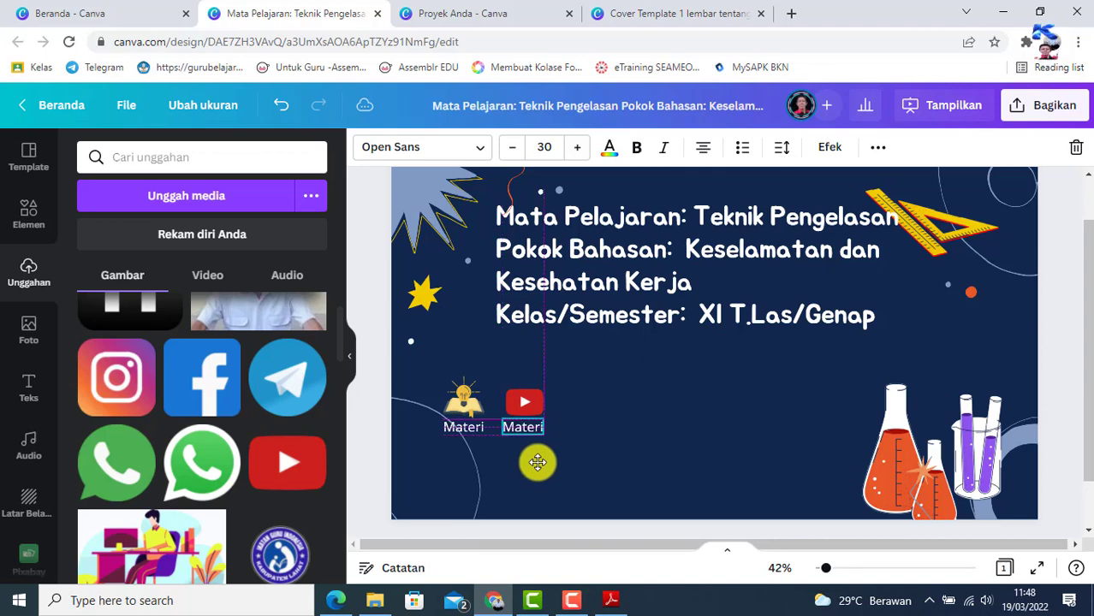
double_click(524, 428)
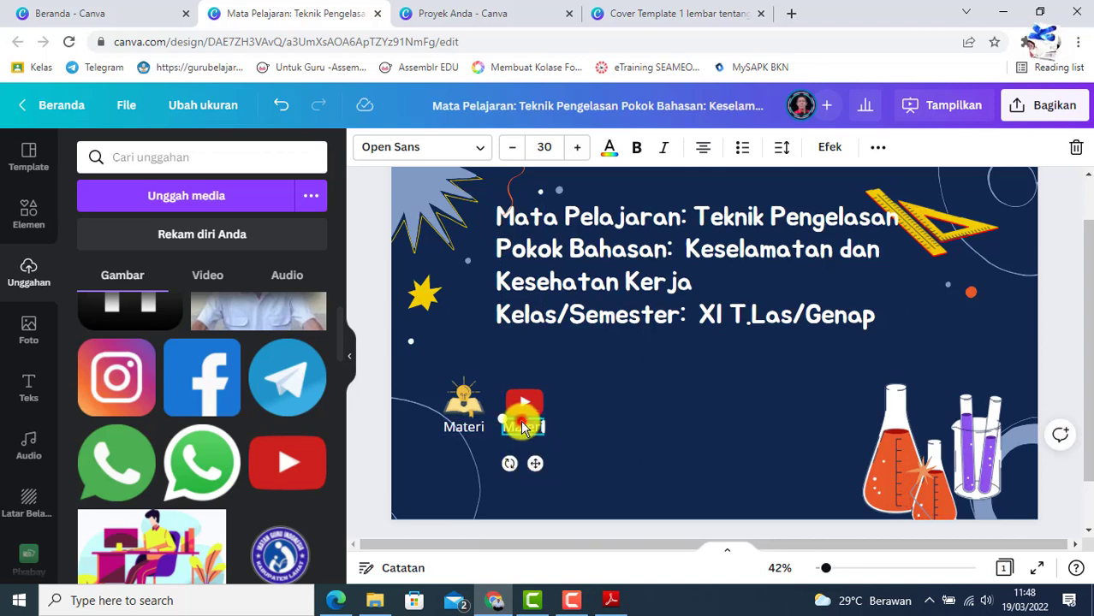
key(BackSpace)
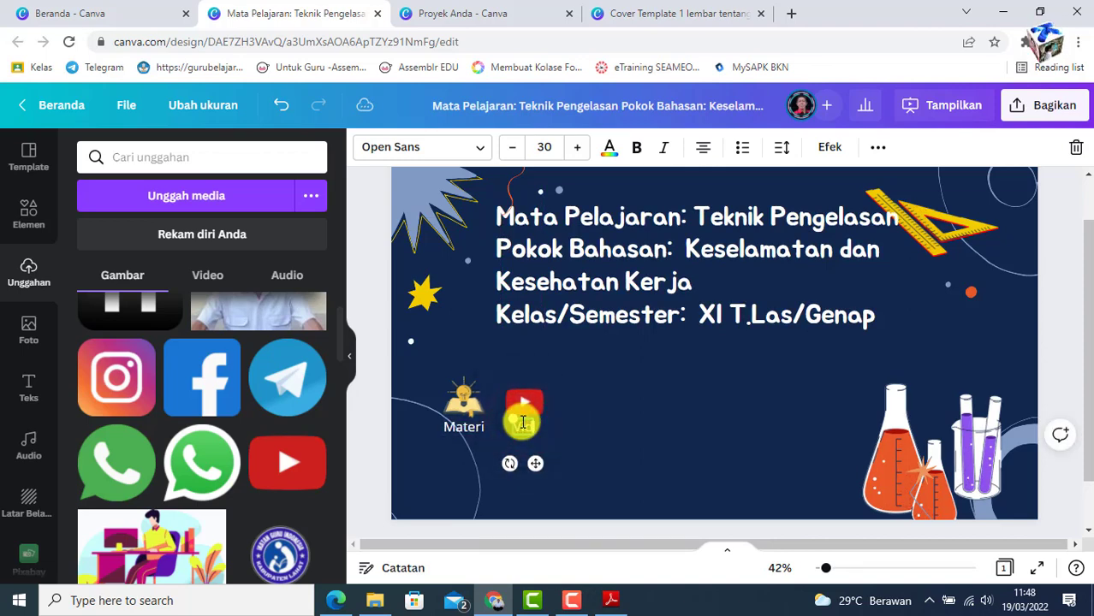
text(Video)
click(652, 392)
Check the reference PDF for the third labelled icon and look through Canva's uploaded images for a matching one.
click(610, 600)
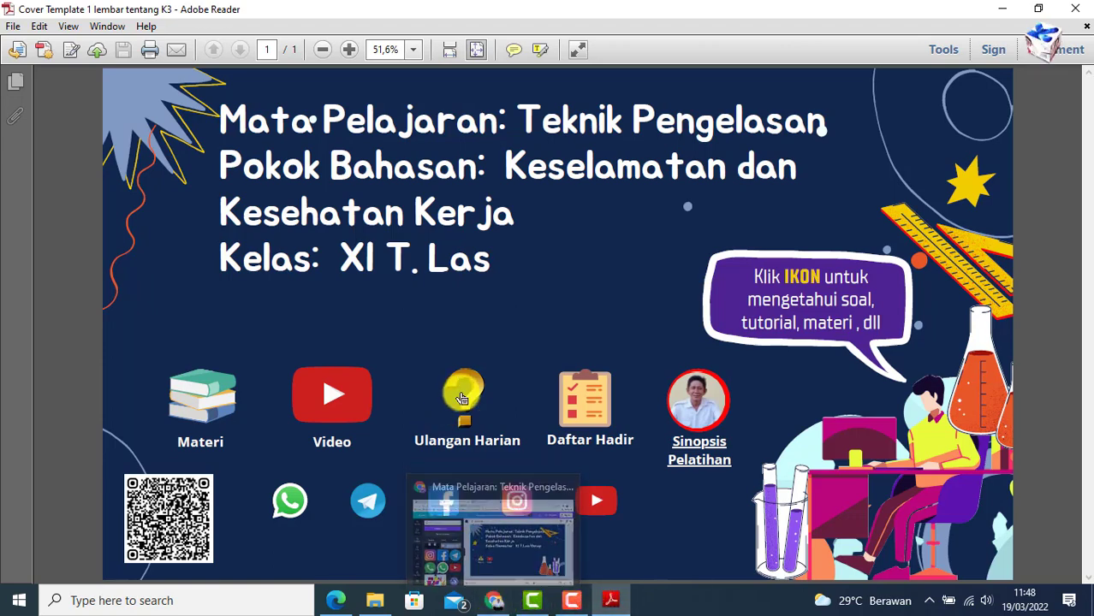
click(495, 600)
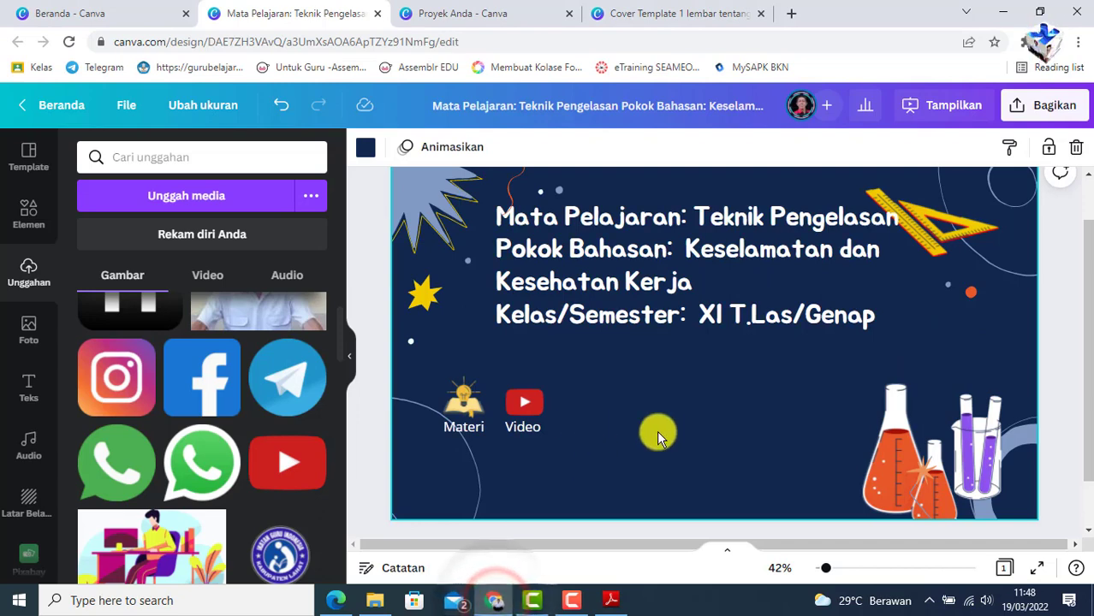
scroll(268, 452, down, 5)
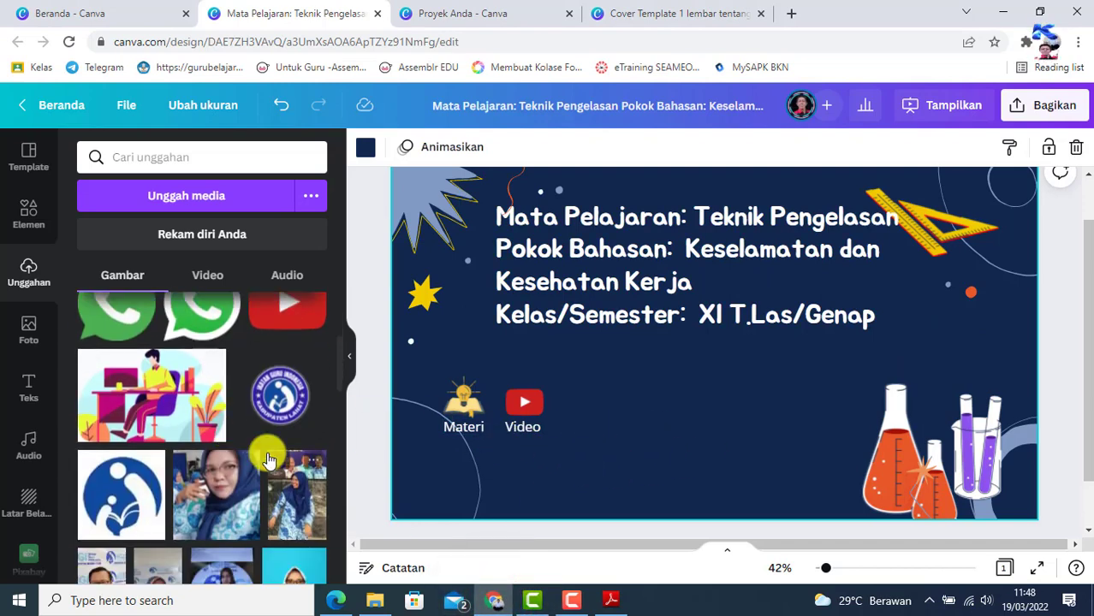
scroll(239, 393, up, 5)
scroll(206, 406, up, 2)
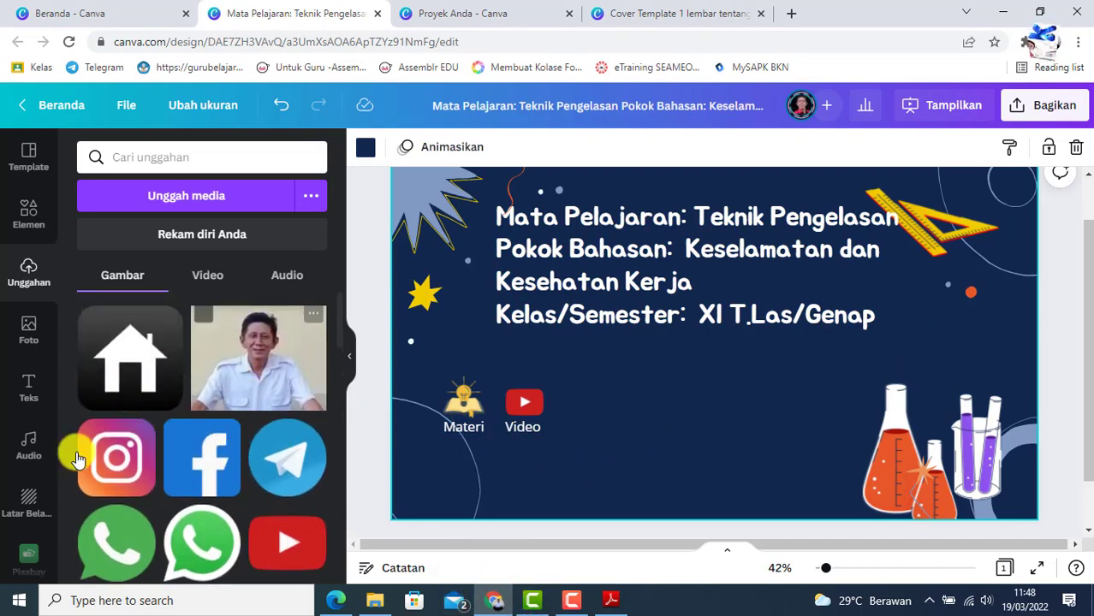
scroll(166, 447, down, 5)
scroll(164, 444, down, 5)
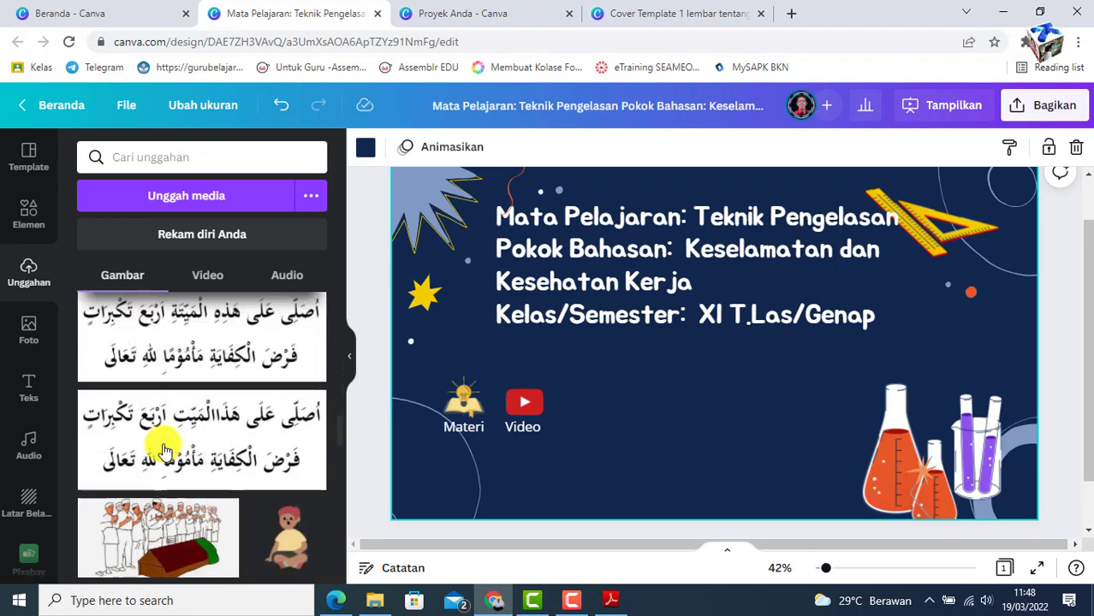
scroll(154, 420, up, 5)
scroll(147, 351, up, 10)
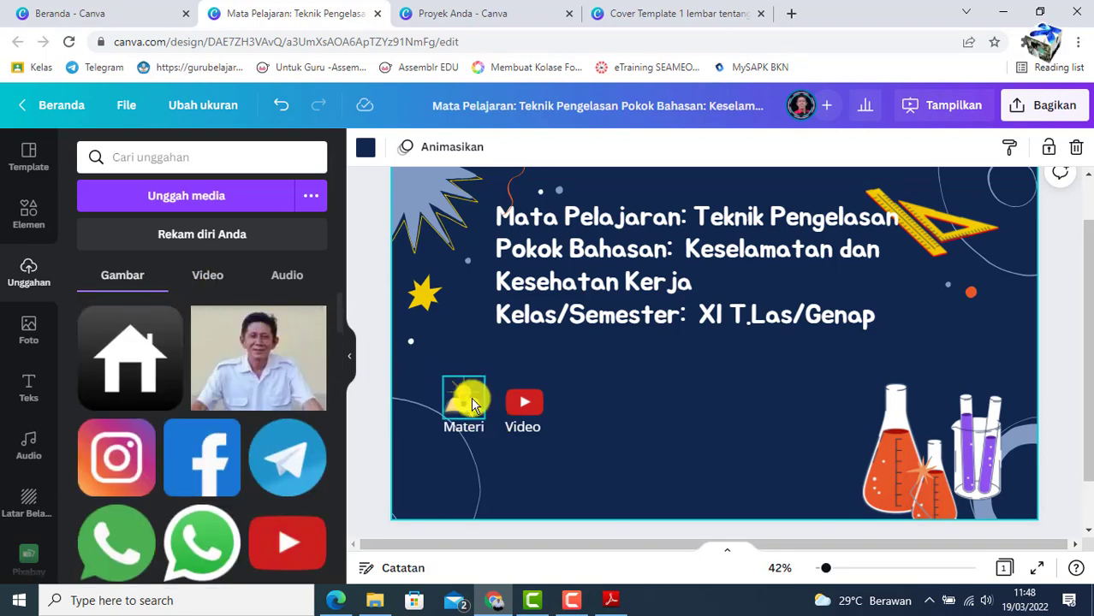
Search the element library for "tanda tanya" and browse the question mark graphics.
click(28, 213)
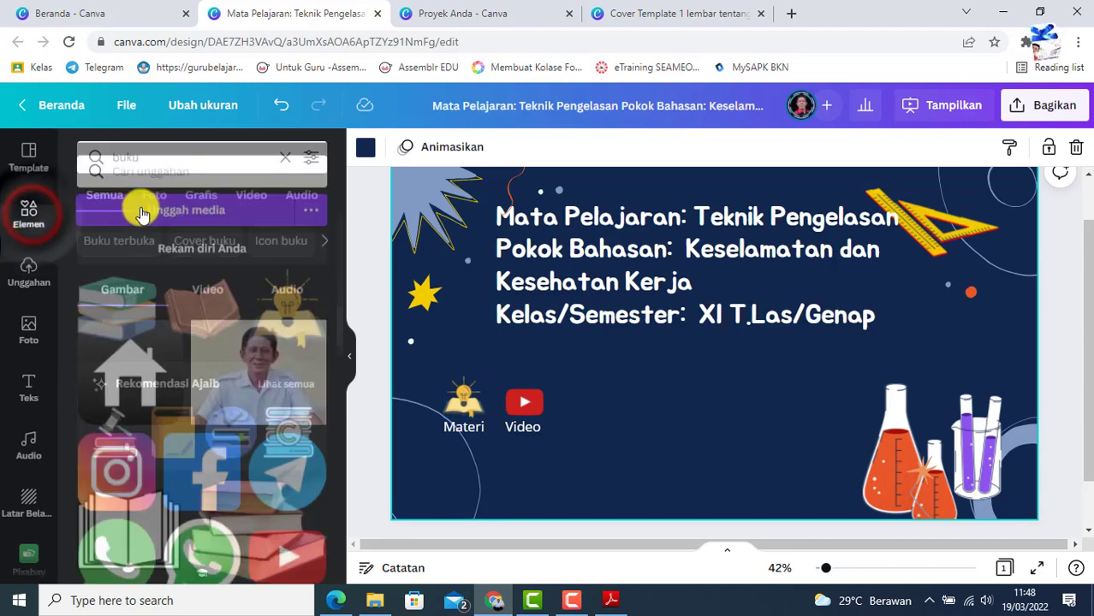
click(227, 158)
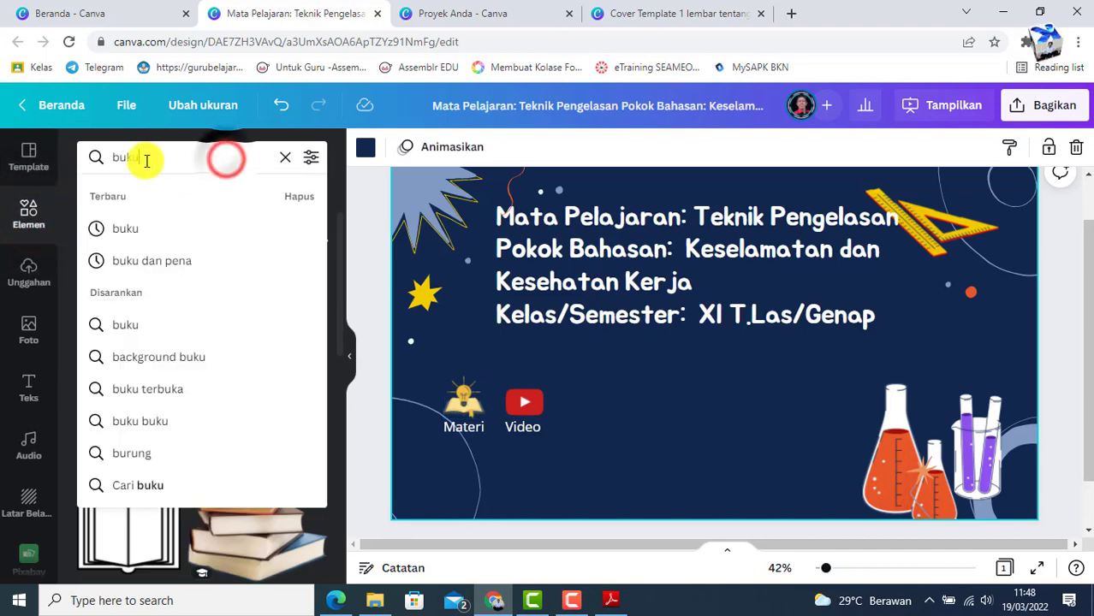
double_click(214, 159)
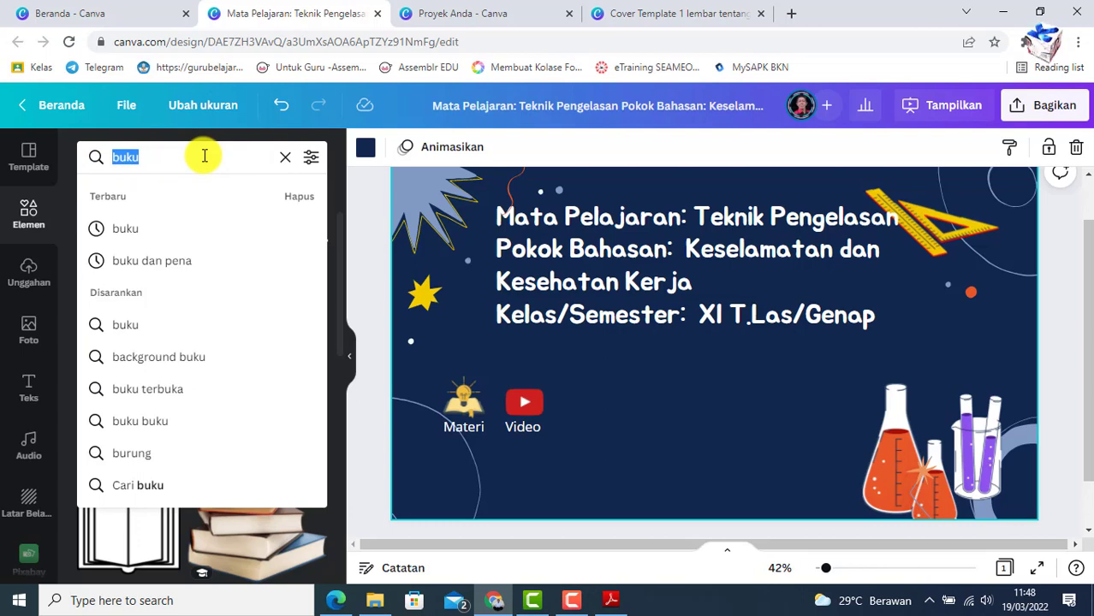
text(tan)
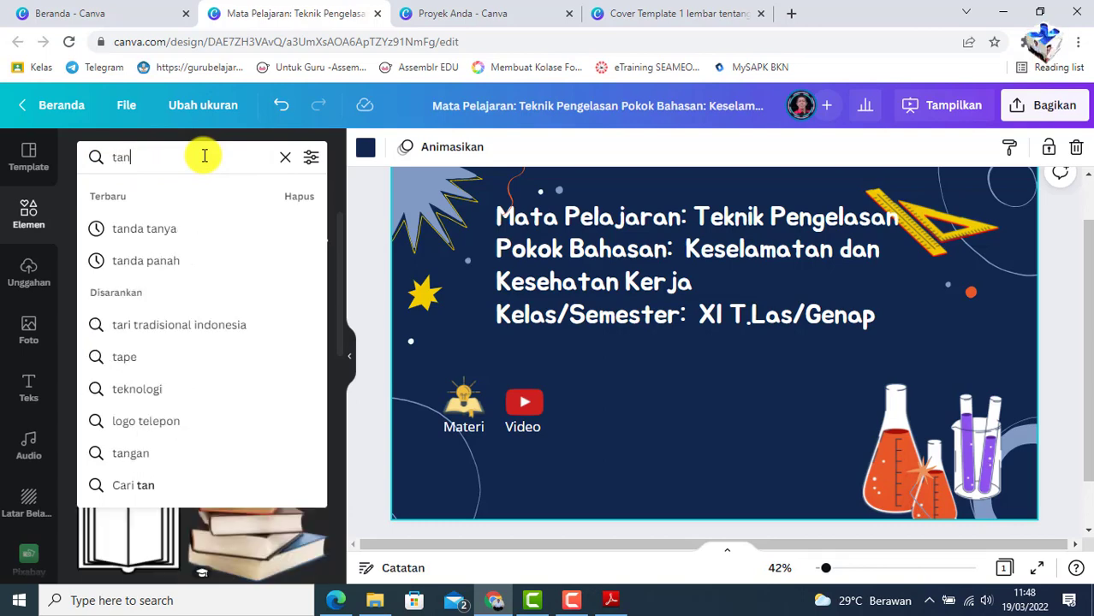
text(da tanya)
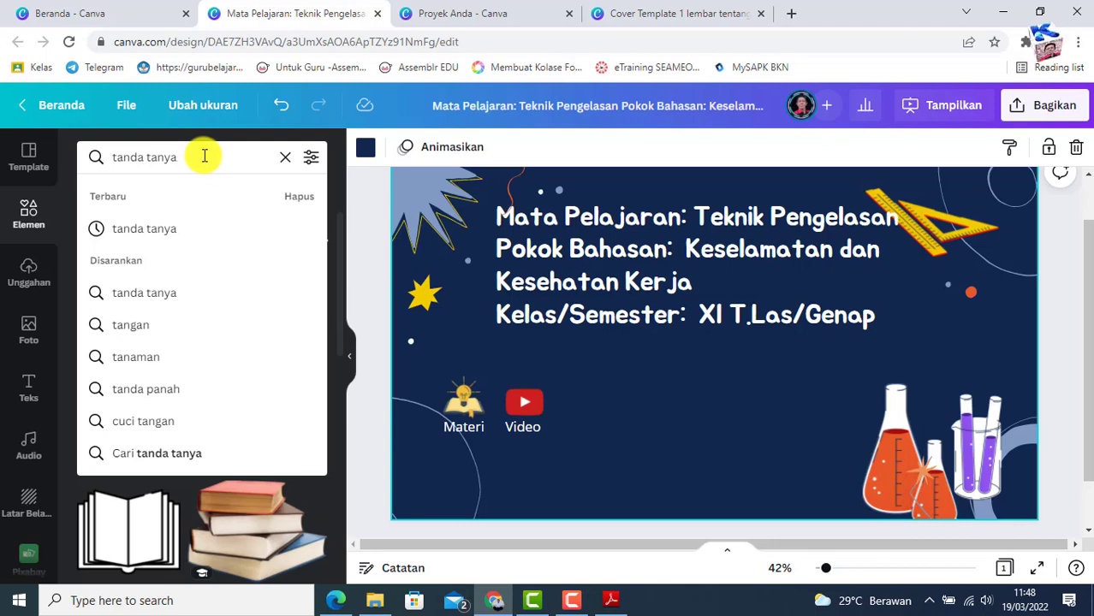
key(Return)
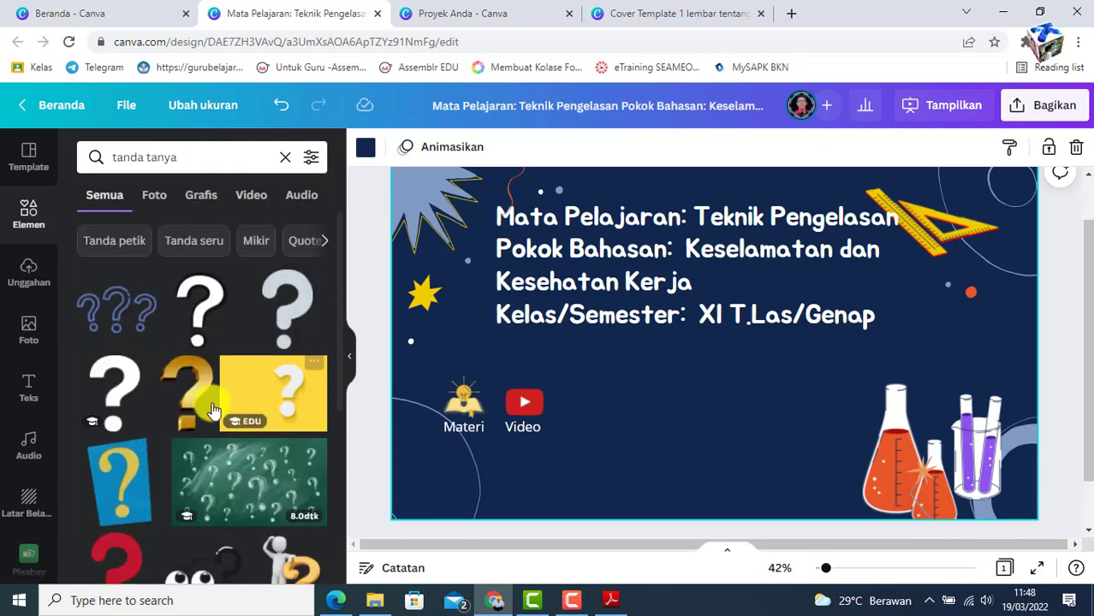
scroll(163, 368, down, 2)
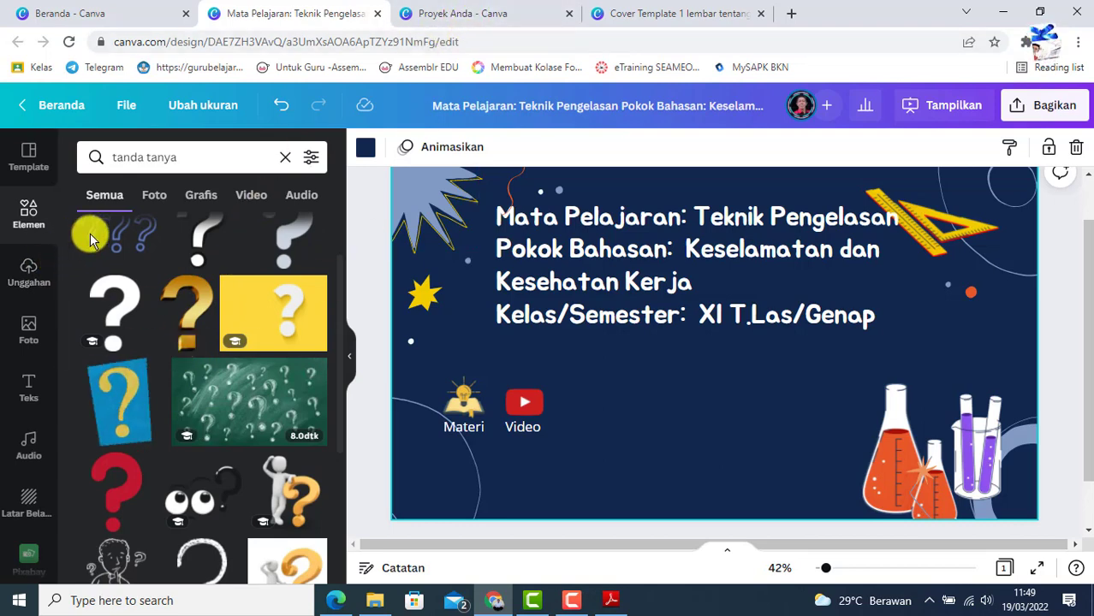
click(284, 159)
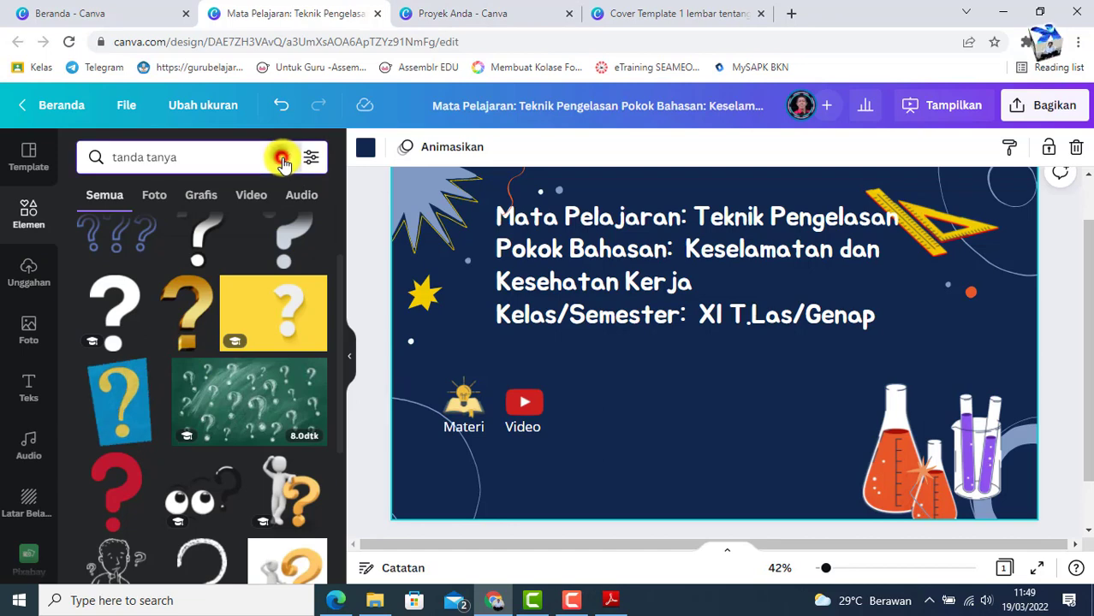
Upload the "Ulangan" exam image from the folder D:\DIKLAT\DIKLAT IGI LUBUK LINGGAU\Aset.
click(29, 269)
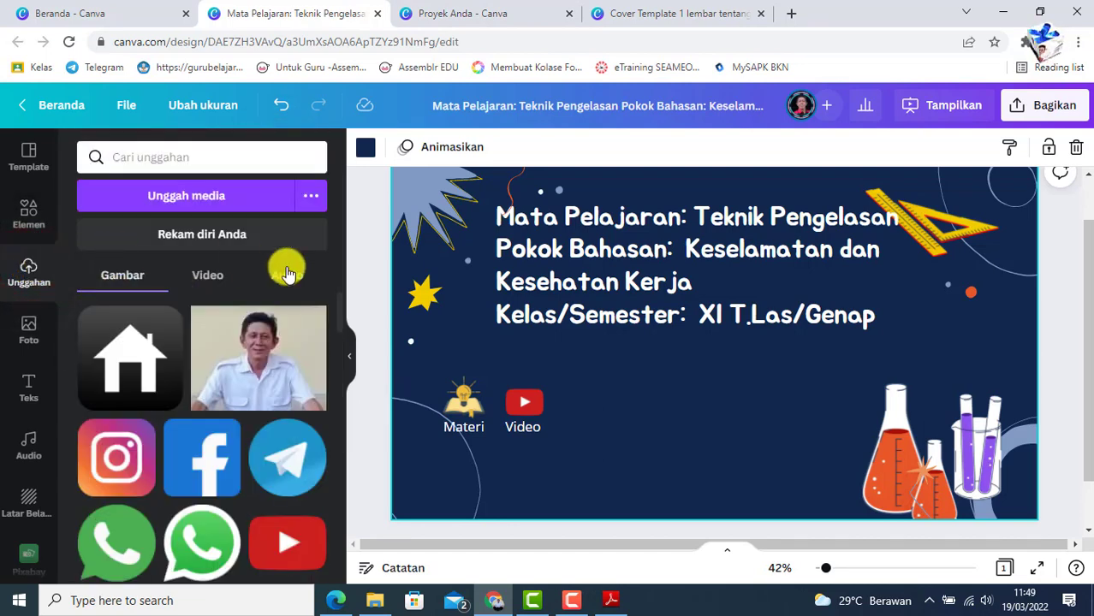
click(221, 197)
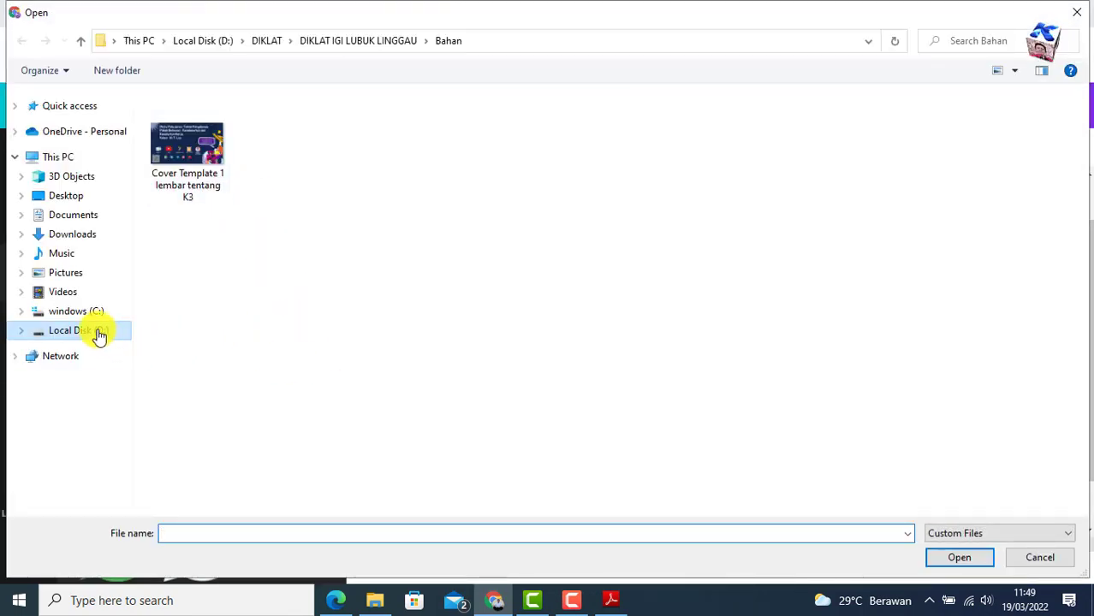
click(99, 334)
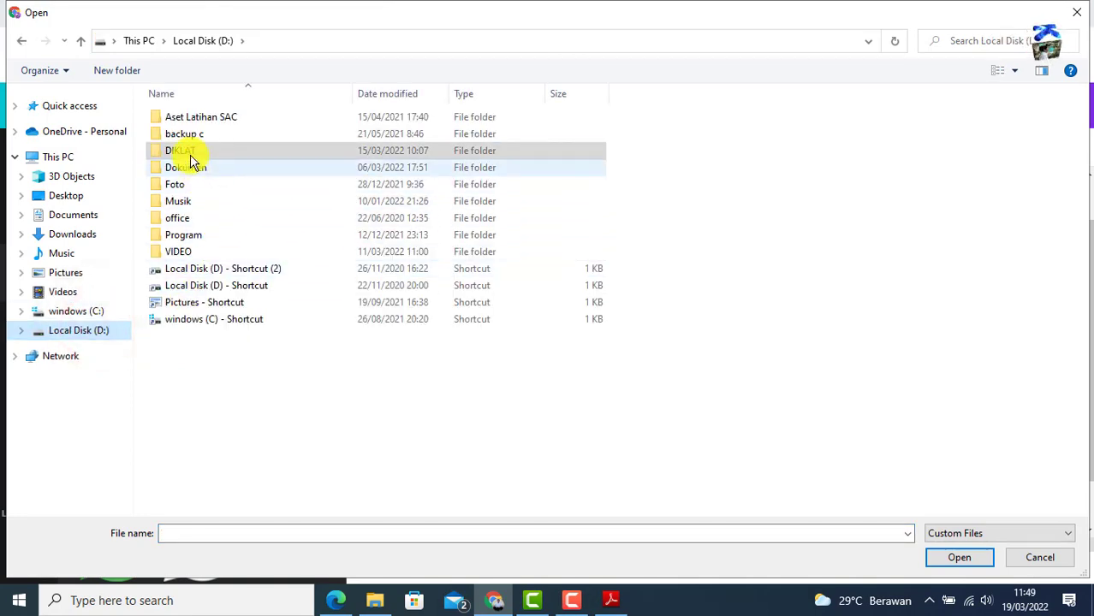
double_click(180, 151)
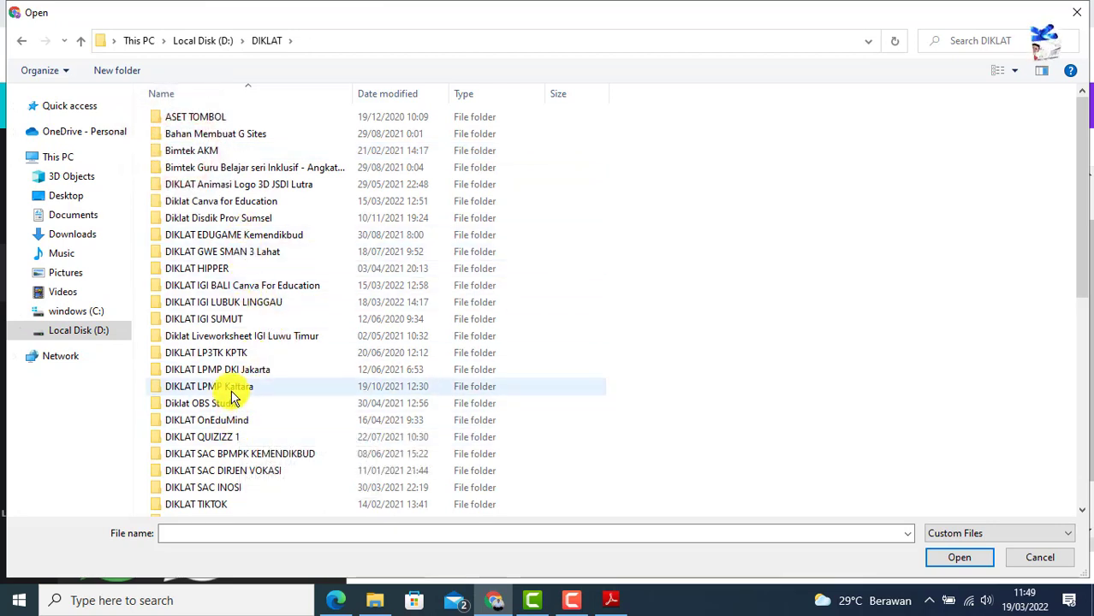
double_click(224, 302)
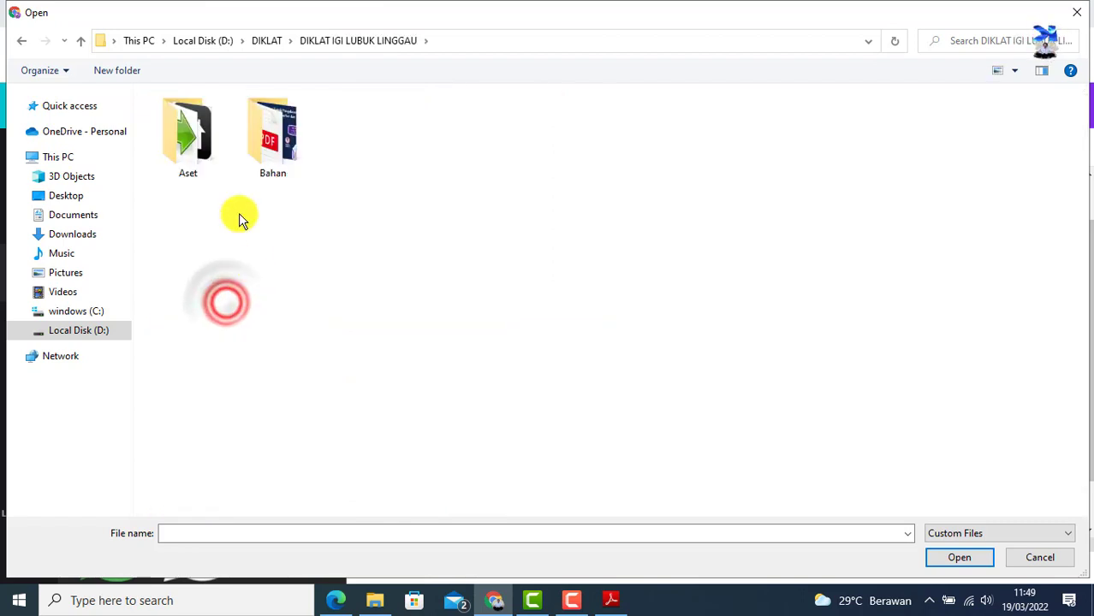
double_click(190, 149)
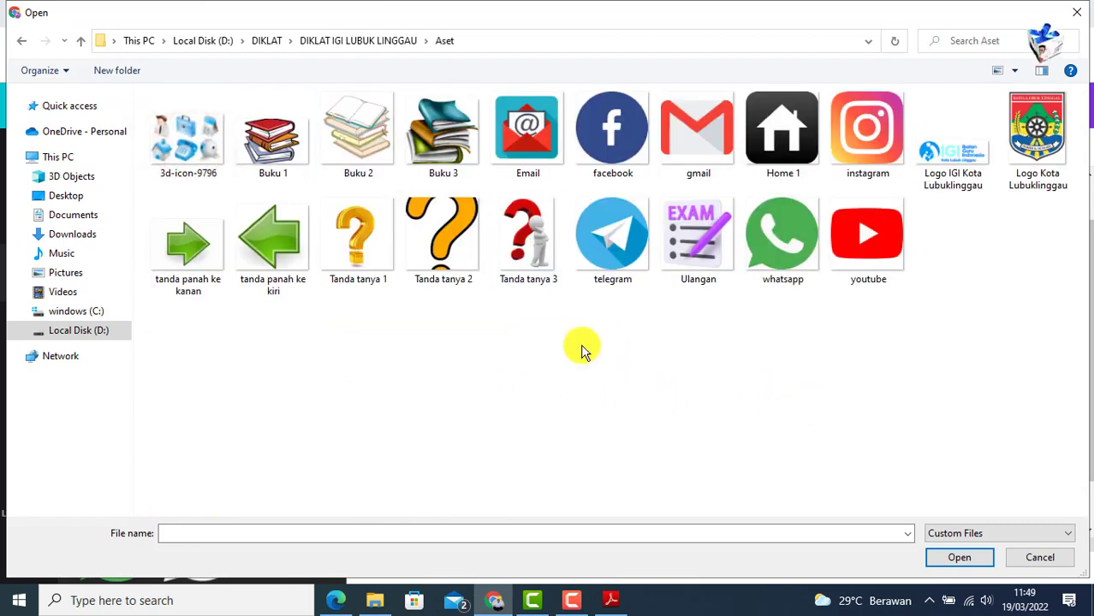
click(697, 243)
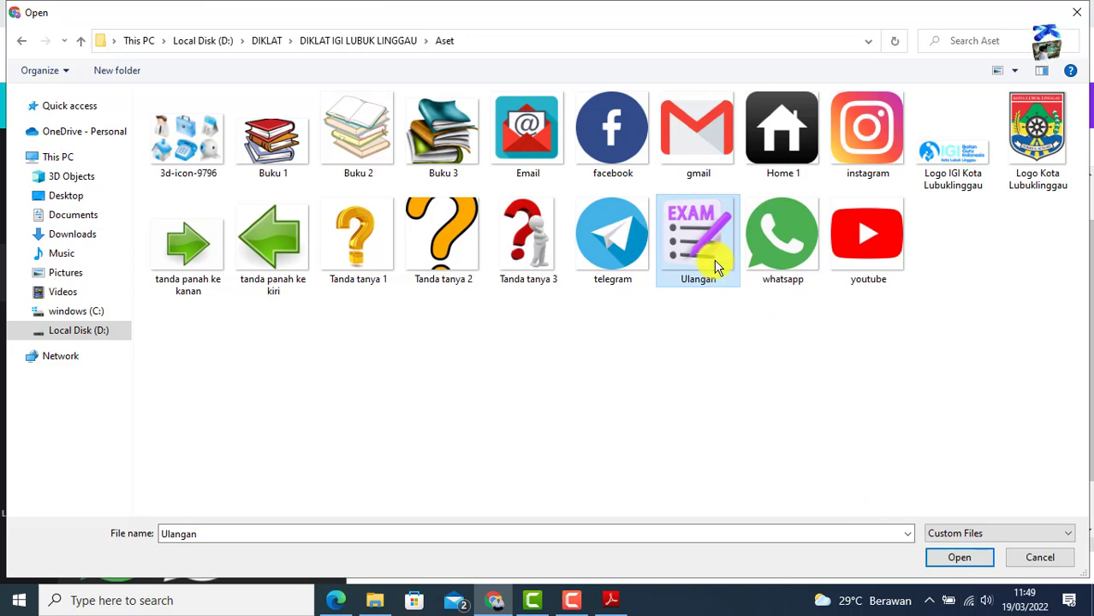
click(953, 559)
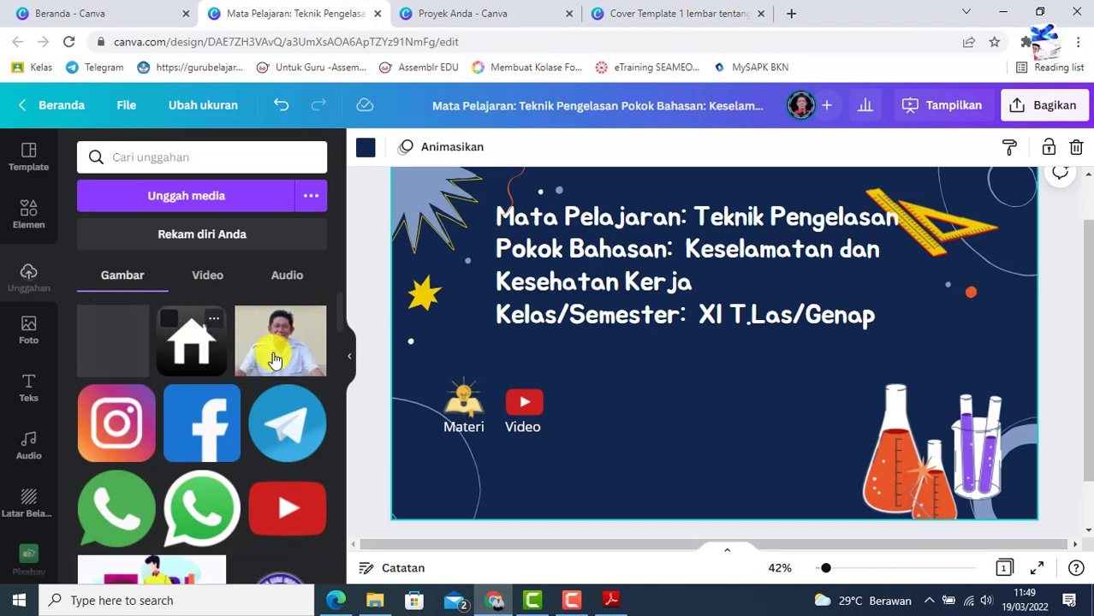
click(343, 315)
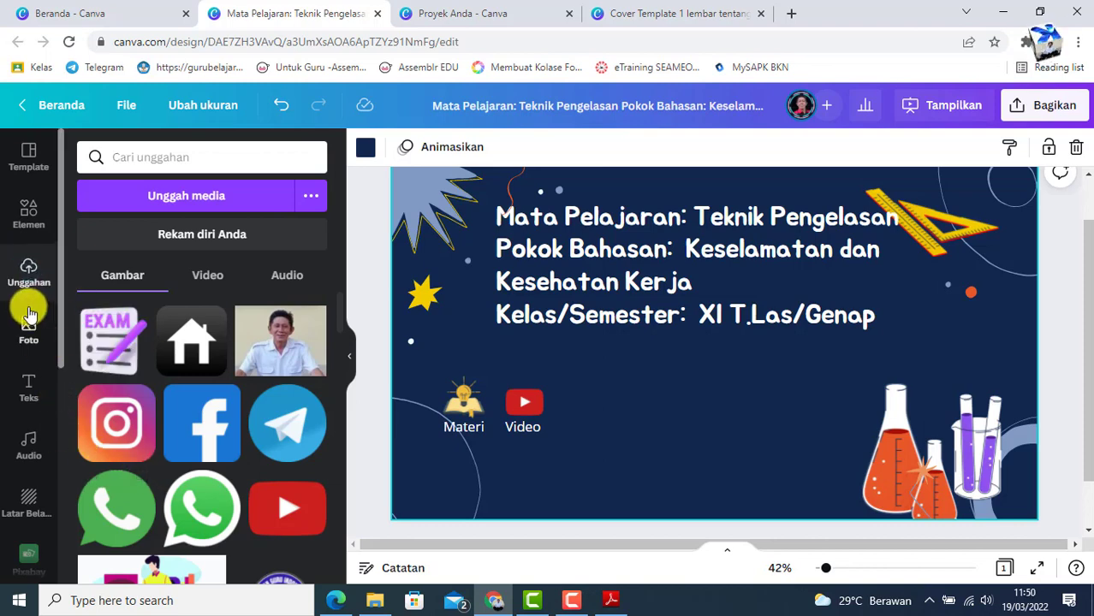
Insert the uploaded exam icon, shrink it to about the YouTube icon's size and place it just right of that icon.
click(117, 344)
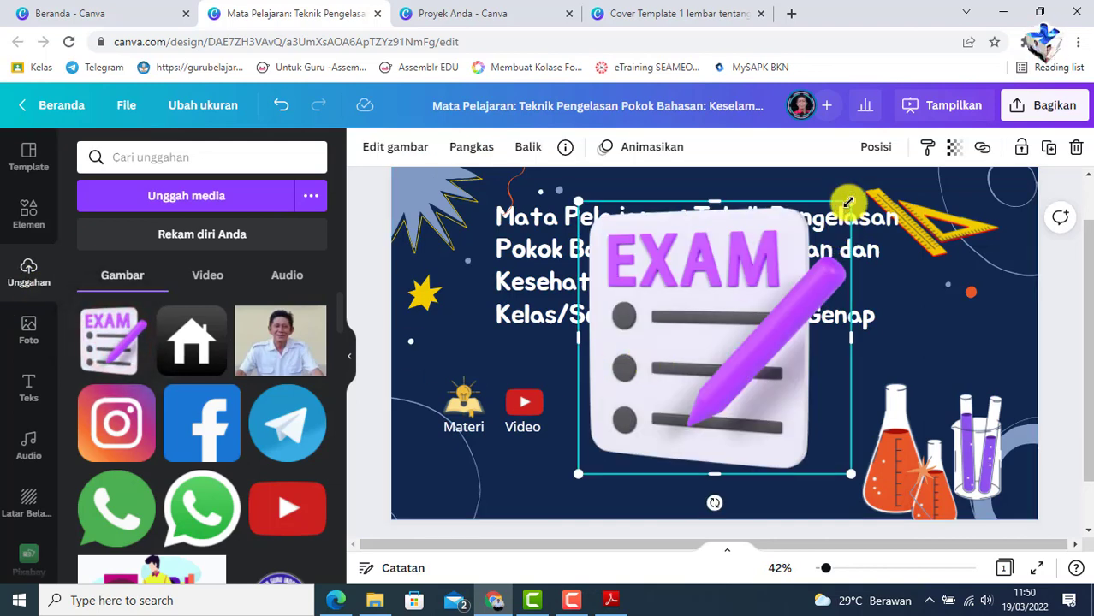
drag(848, 202, 632, 398)
drag(615, 415, 594, 446)
drag(616, 501, 570, 414)
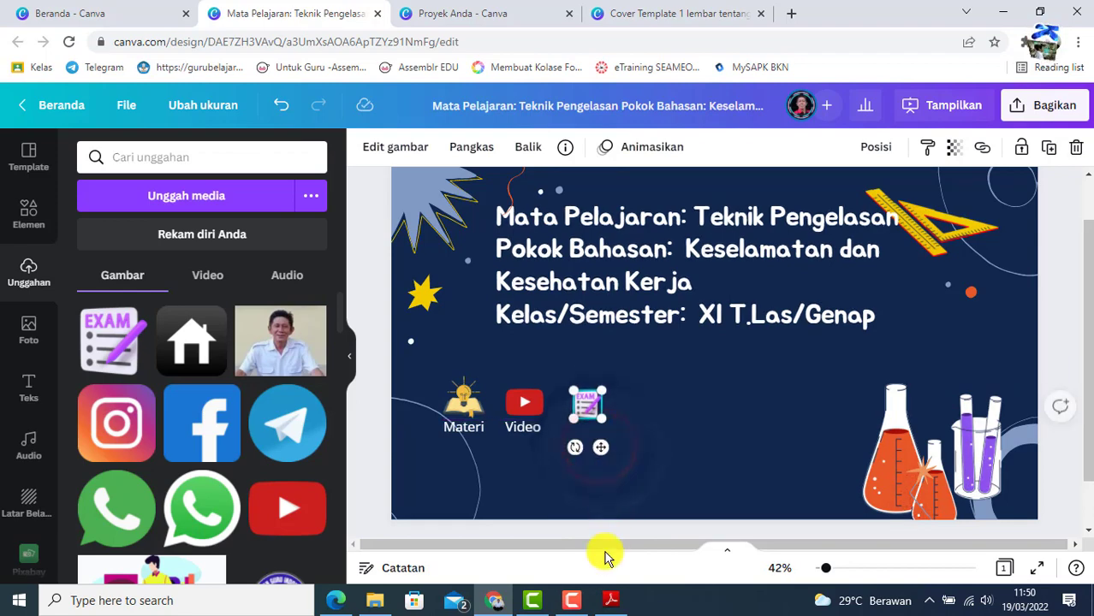
Following the reference PDF, copy the "Video" label in Canva and place the copy beneath the exam icon.
click(613, 600)
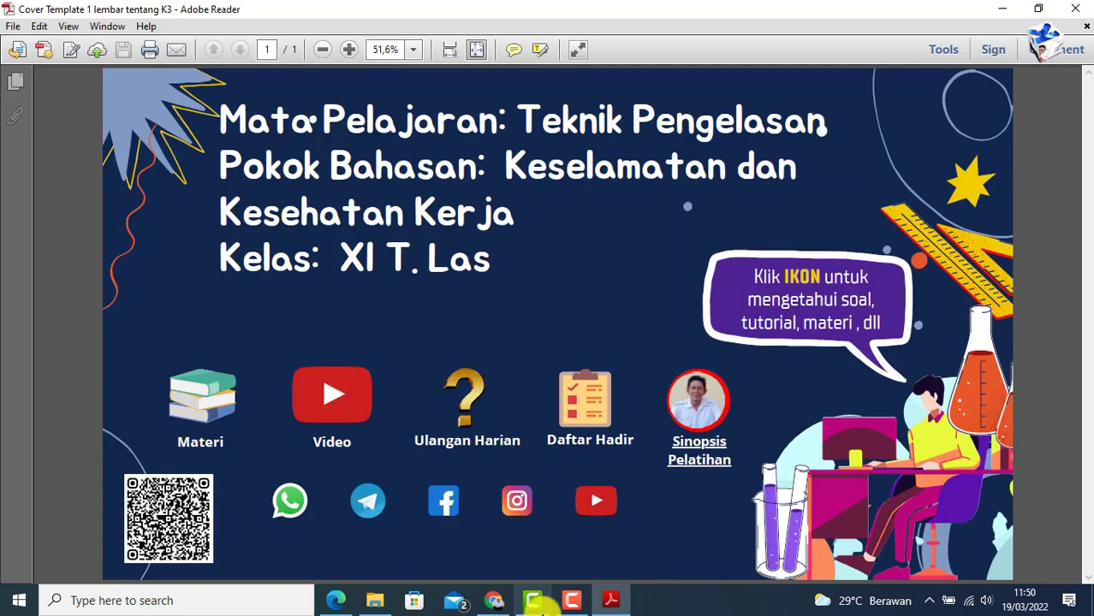
click(505, 604)
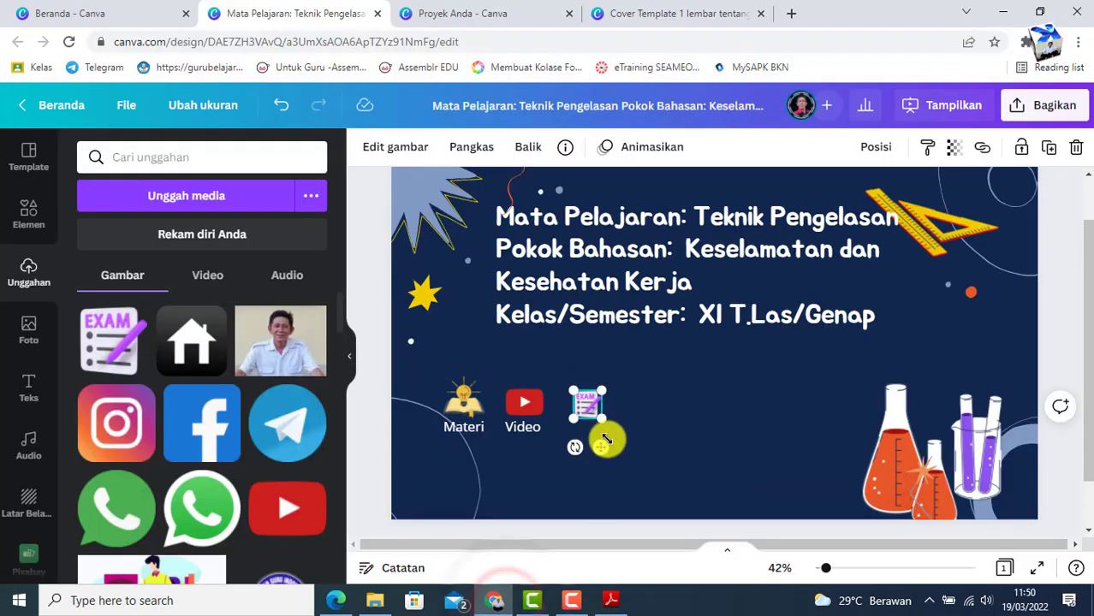
click(633, 443)
click(521, 434)
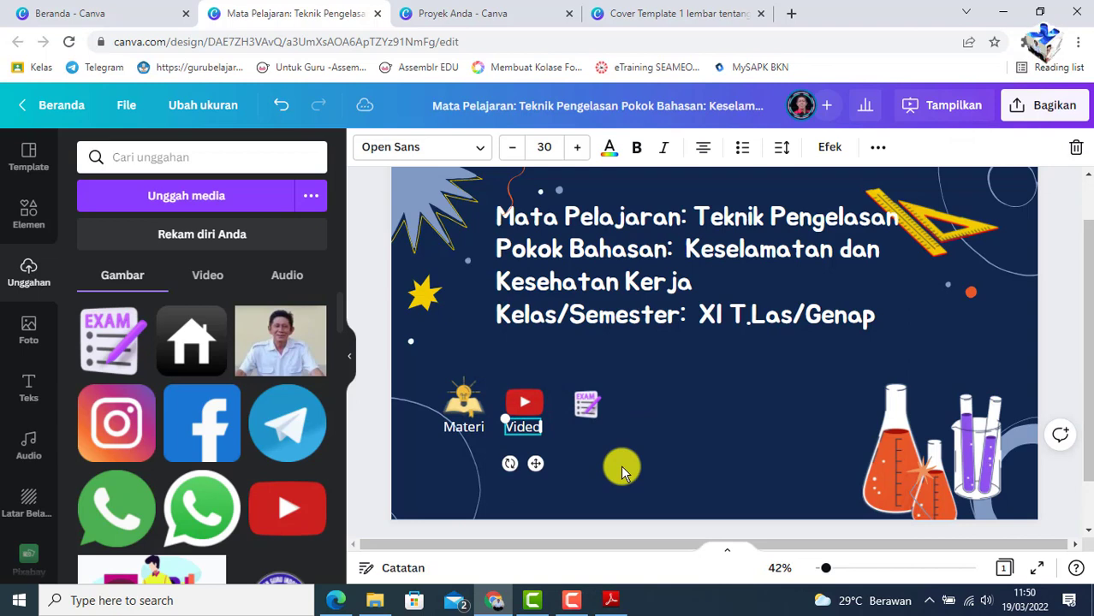
drag(537, 464, 601, 468)
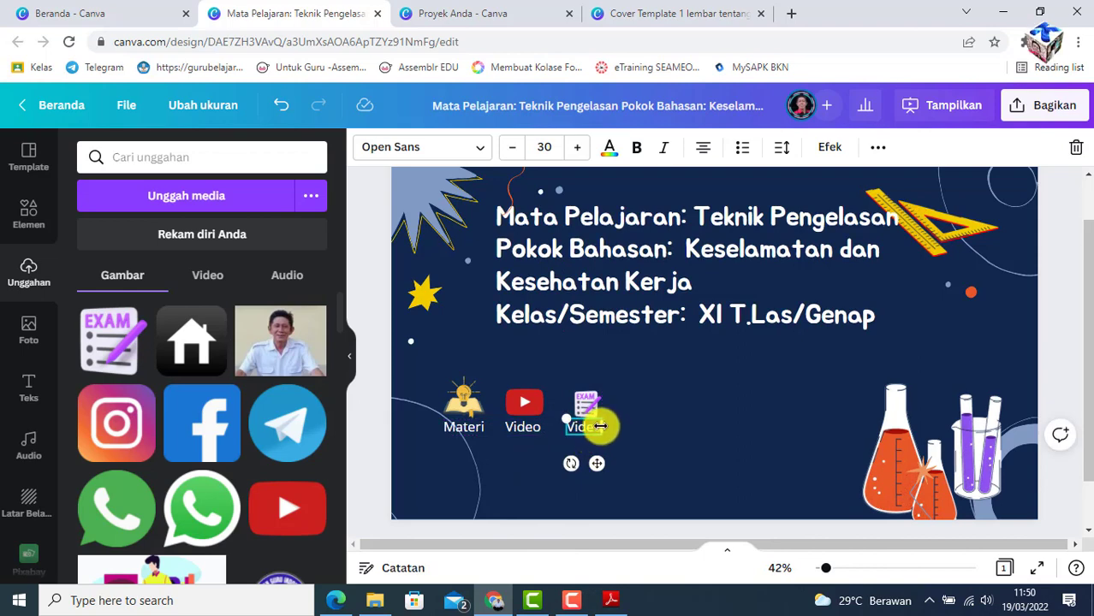
Replace the copied label's text with "Ulangan Harian" and widen its text box to fit the wording on two lines.
drag(601, 427, 615, 426)
click(600, 426)
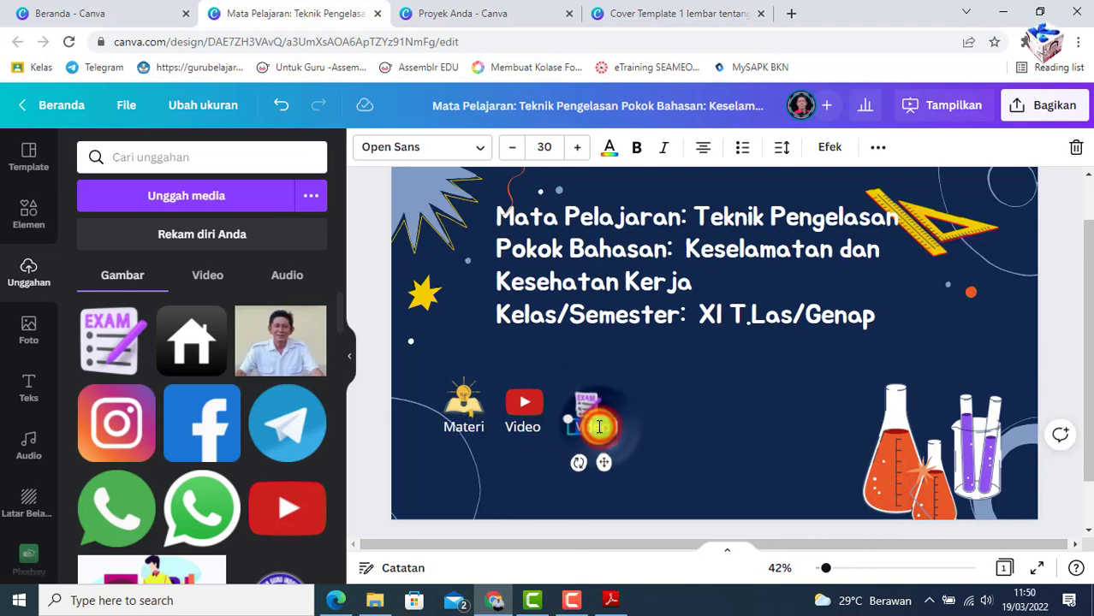
double_click(599, 426)
text(Ulangan Hari)
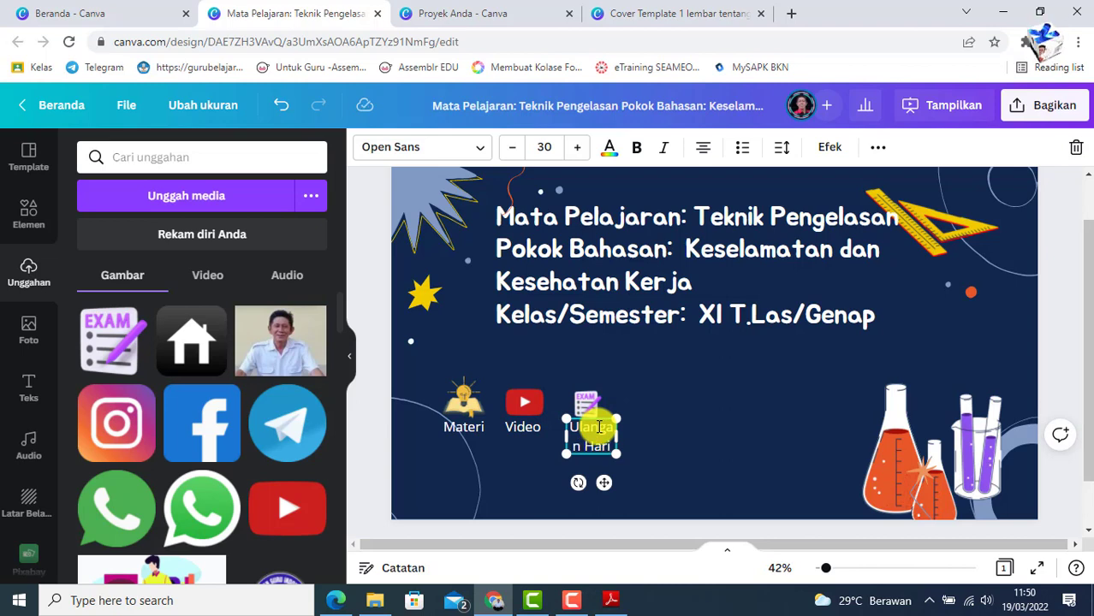
text(an)
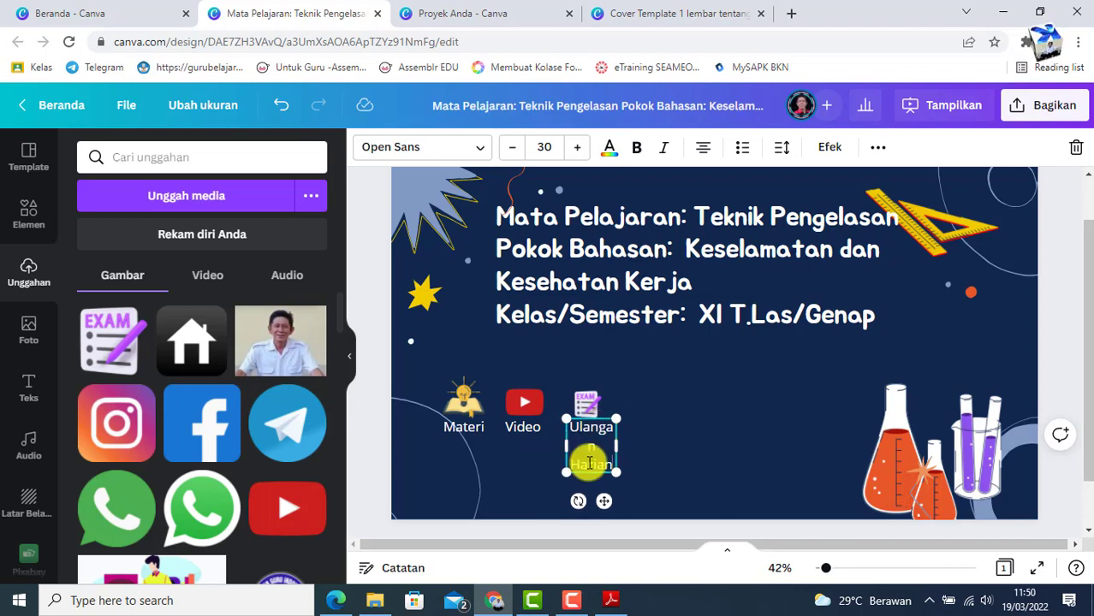
drag(615, 445, 624, 445)
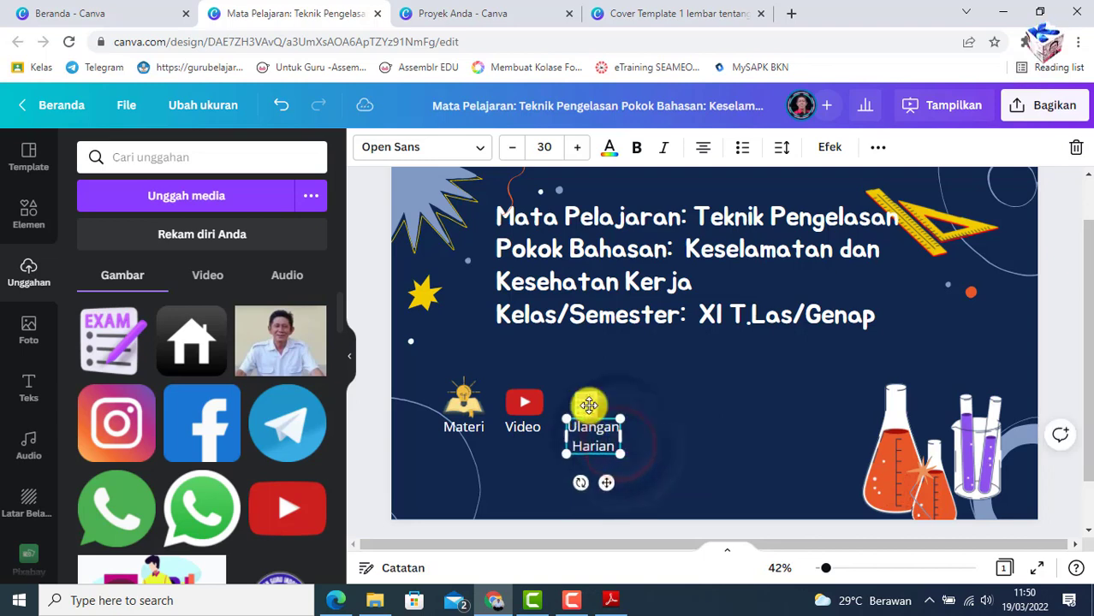
Reduce the "Ulangan Harian" label's font size to 22.
click(512, 149)
click(512, 149)
click(512, 149)
click(512, 149)
click(512, 149)
click(512, 149)
click(512, 149)
click(512, 149)
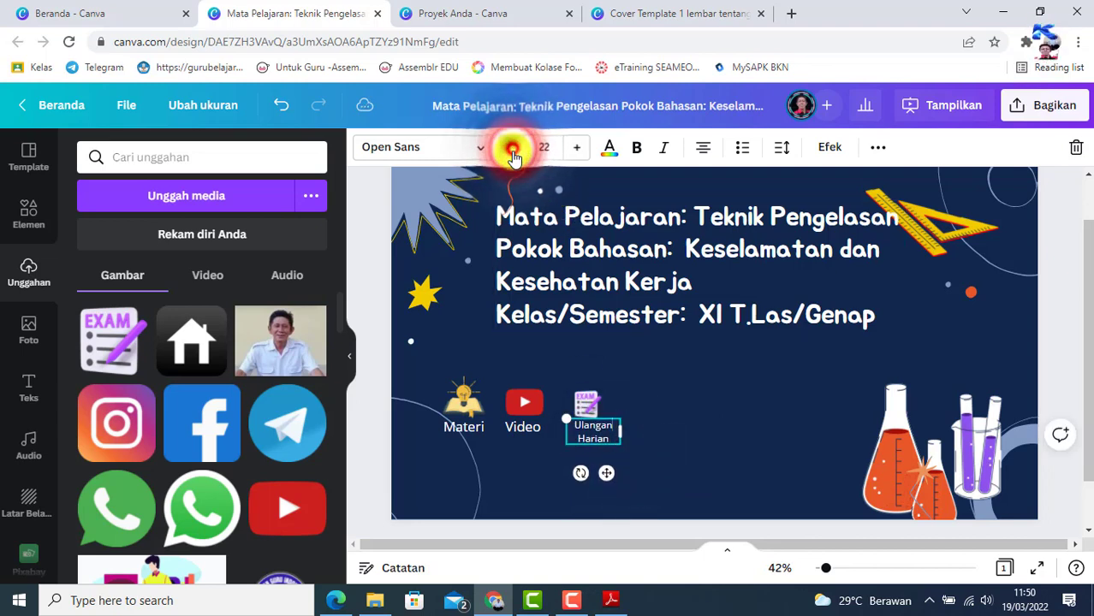
click(523, 423)
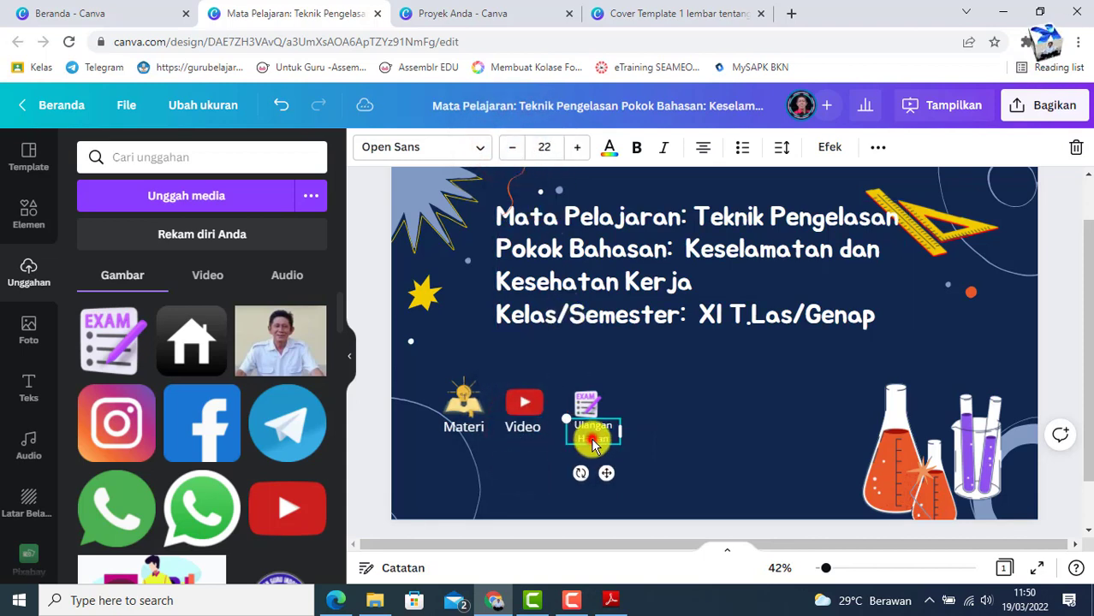
Reduce the "Video" label's font size by a few points.
click(523, 426)
click(514, 149)
click(514, 149)
click(513, 149)
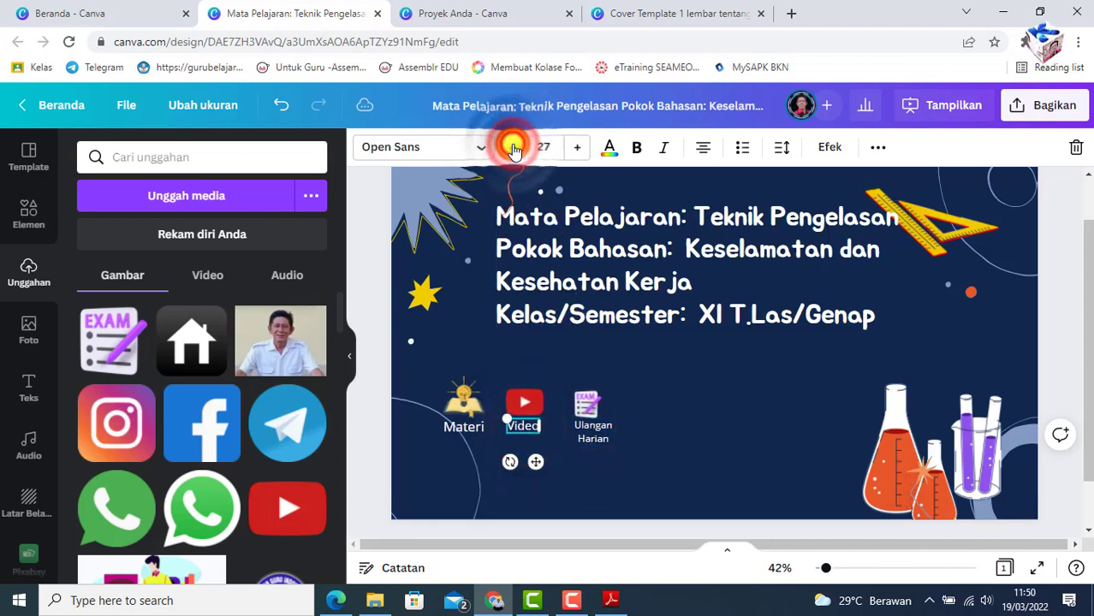
click(513, 149)
click(513, 149)
Reduce the "Materi" label's font size to match the "Video" label.
click(463, 425)
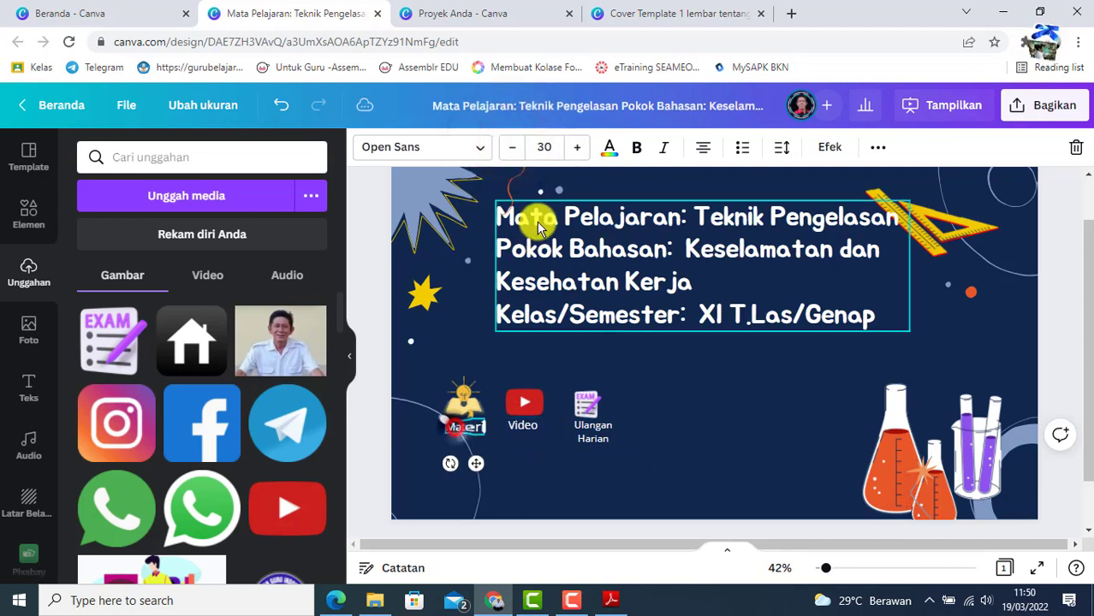
click(512, 150)
click(512, 149)
click(512, 149)
click(512, 149)
click(512, 149)
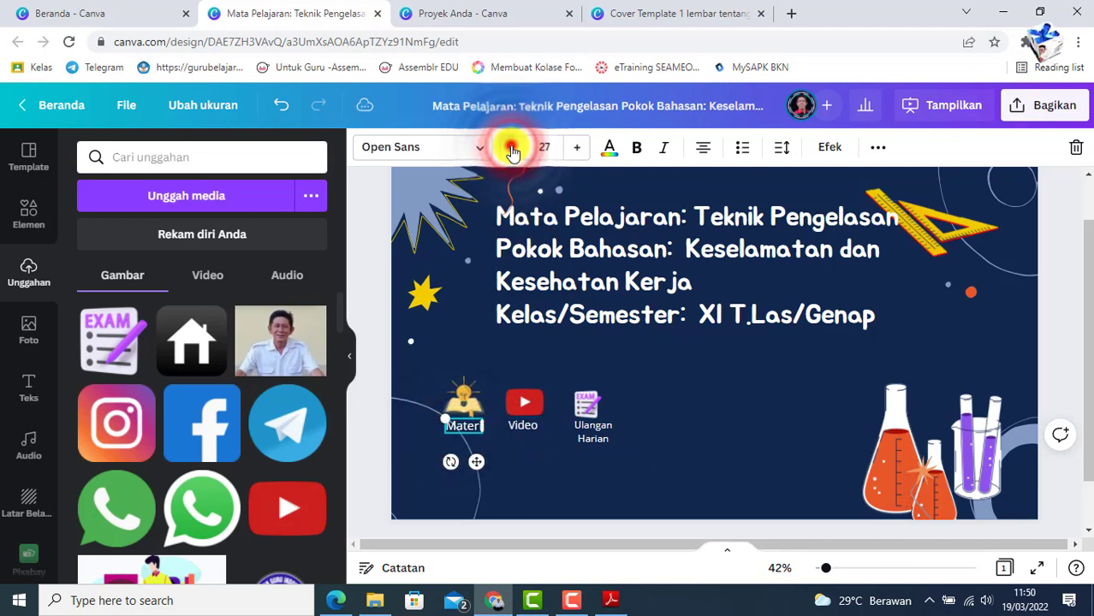
Widen the "Ulangan Harian" text box so it fits on one line, and center the exam icon and label over each other.
mouse_move(579, 442)
mouse_down()
mouse_move(593, 433)
mouse_move(586, 423)
mouse_move(591, 432)
mouse_up()
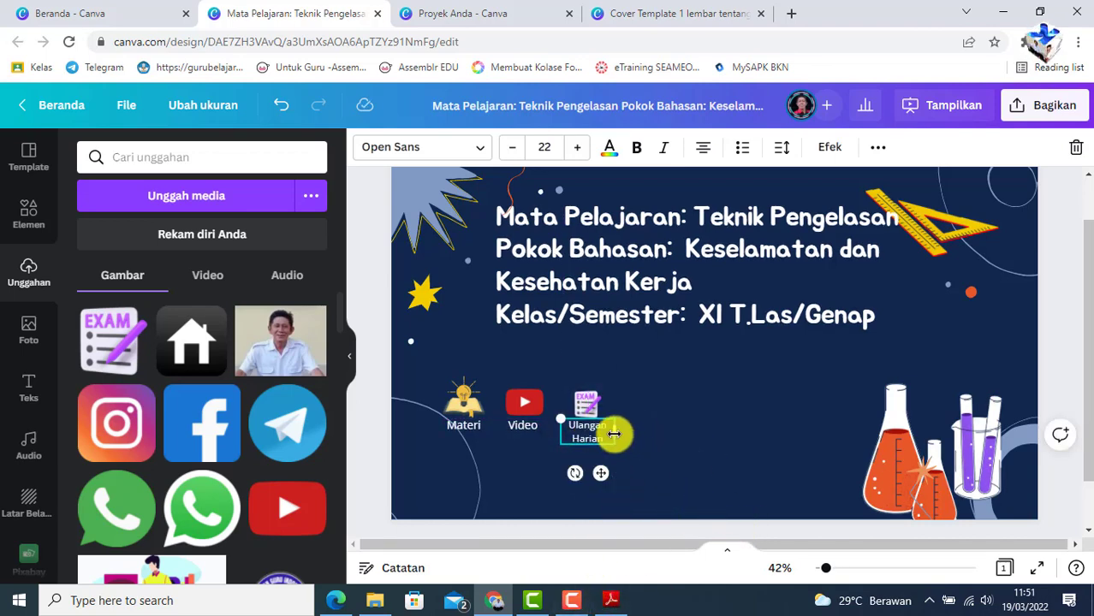
drag(618, 434, 647, 430)
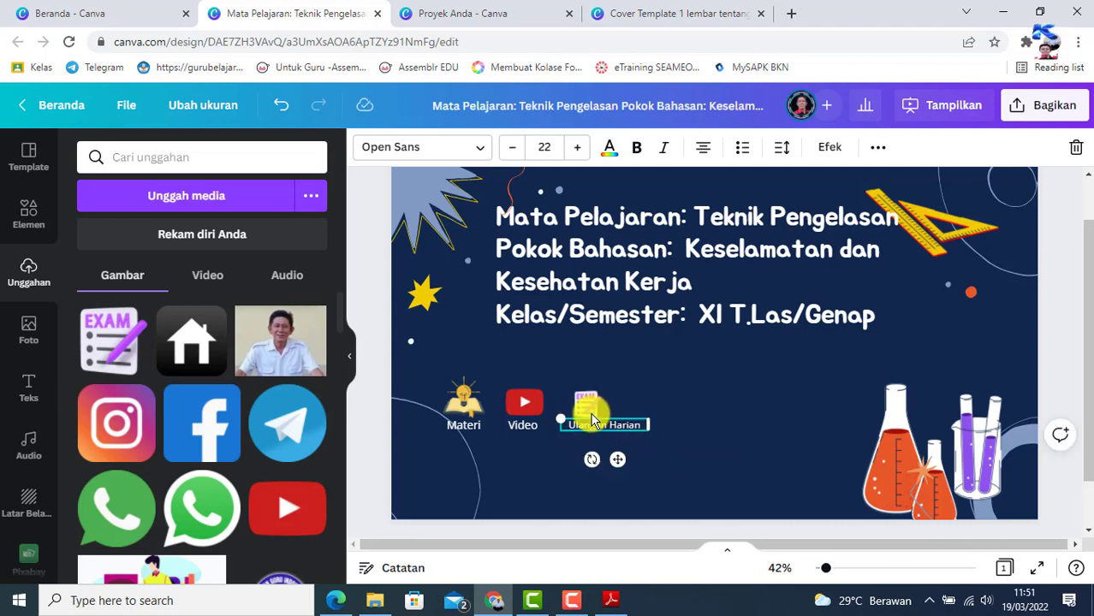
click(600, 398)
mouse_move(599, 398)
mouse_down()
mouse_move(585, 393)
mouse_move(603, 399)
mouse_up()
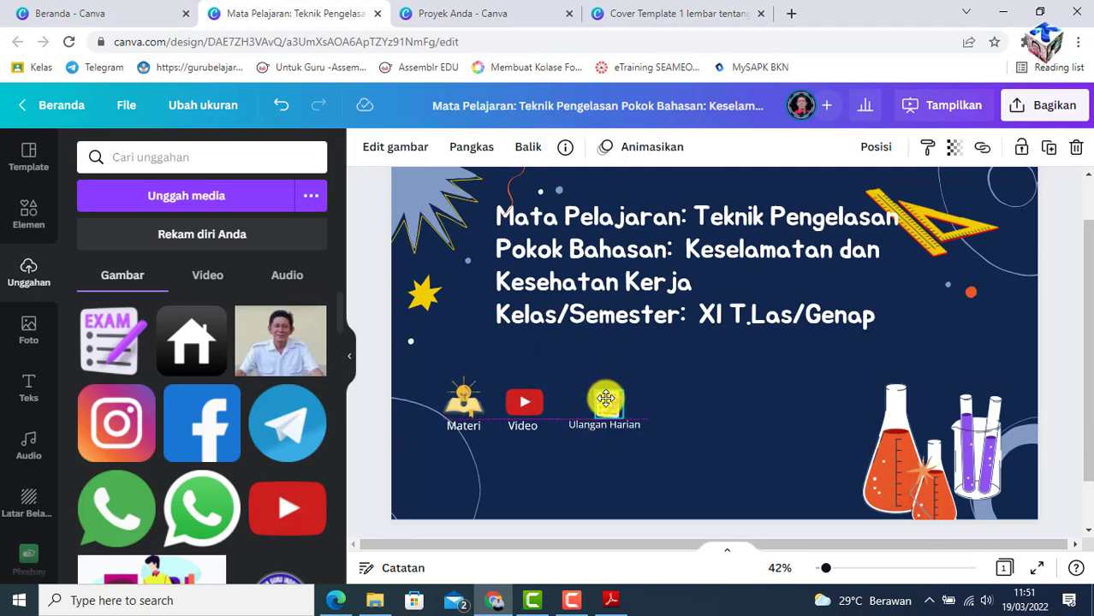
drag(605, 398, 607, 399)
click(712, 436)
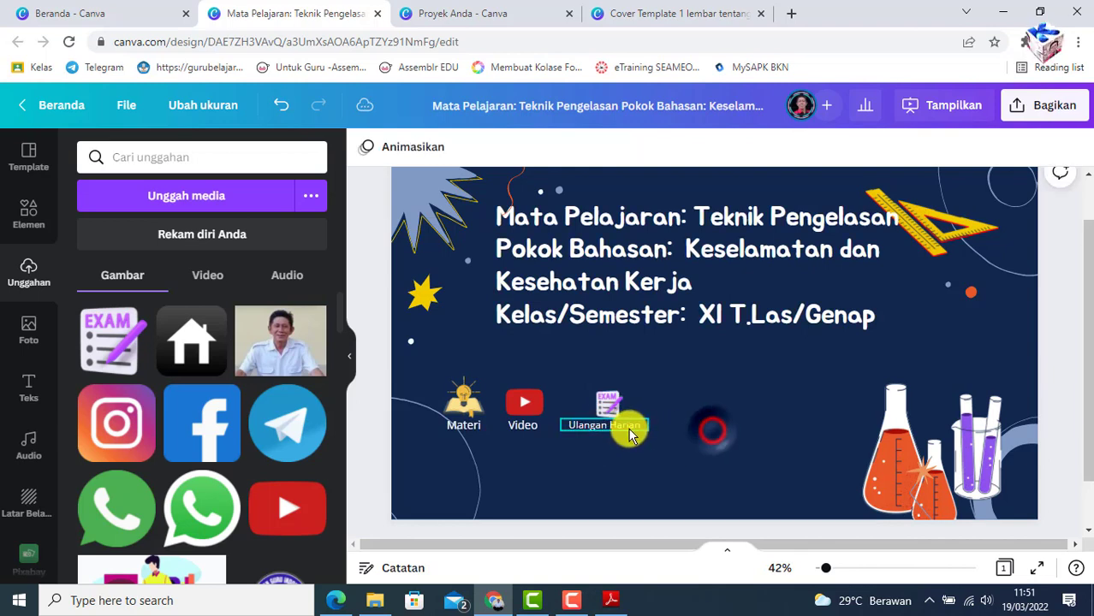
click(628, 426)
drag(620, 462, 617, 465)
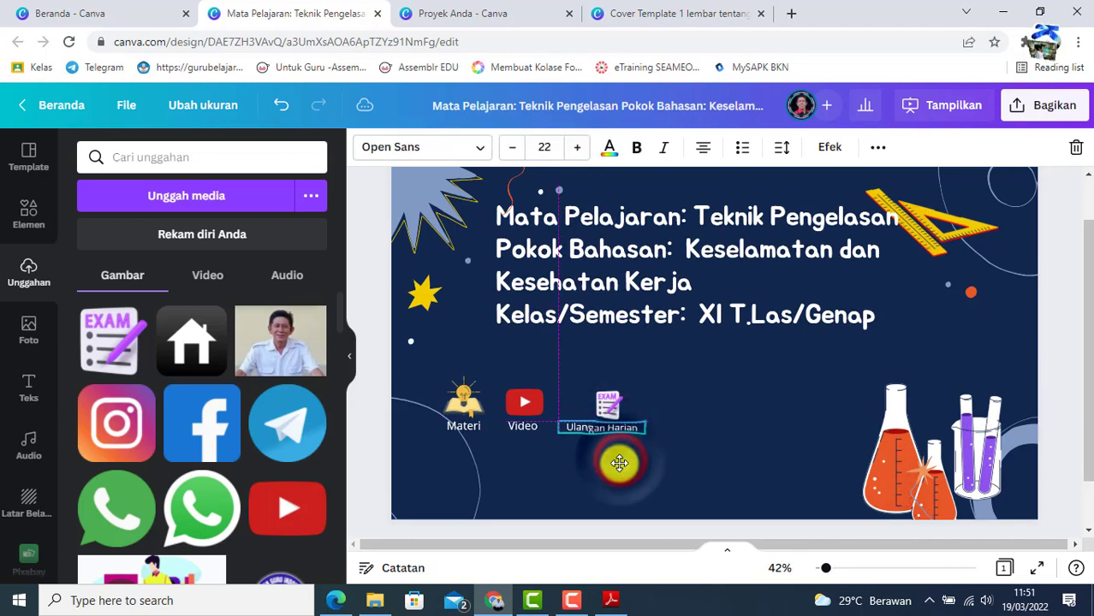
click(685, 495)
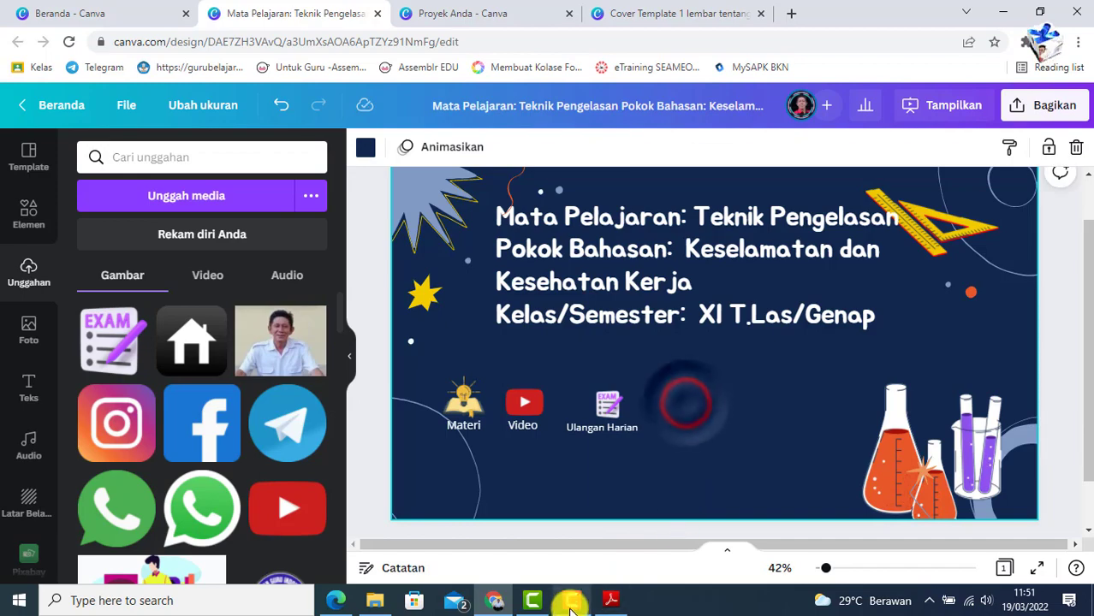
Check the reference PDF for the "Daftar Hadir" icon and look for a suitable image in the Aset folder without uploading anything.
click(610, 600)
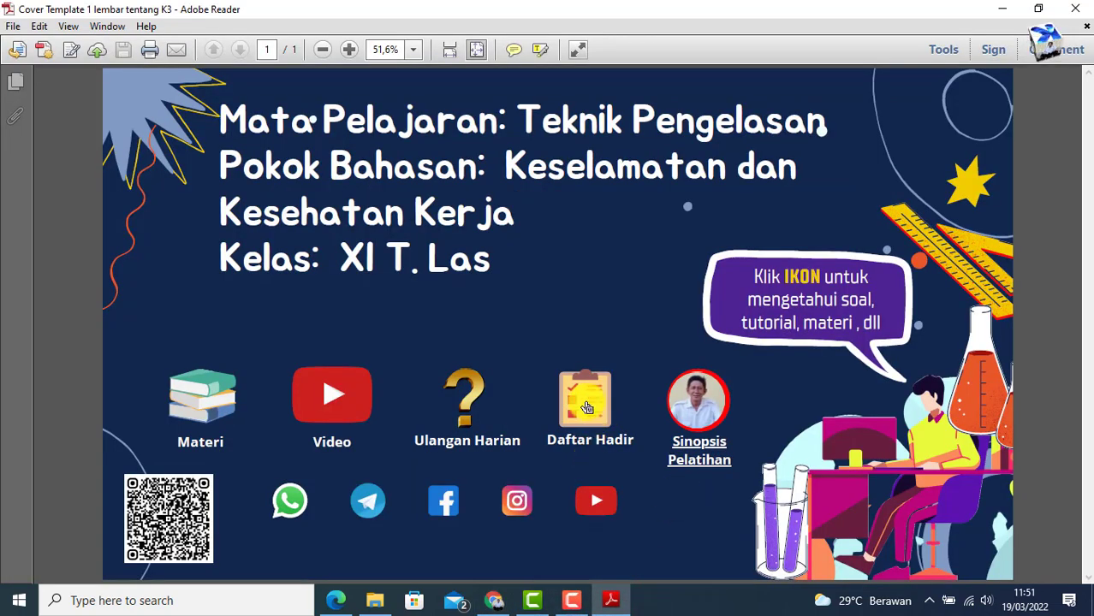
click(494, 601)
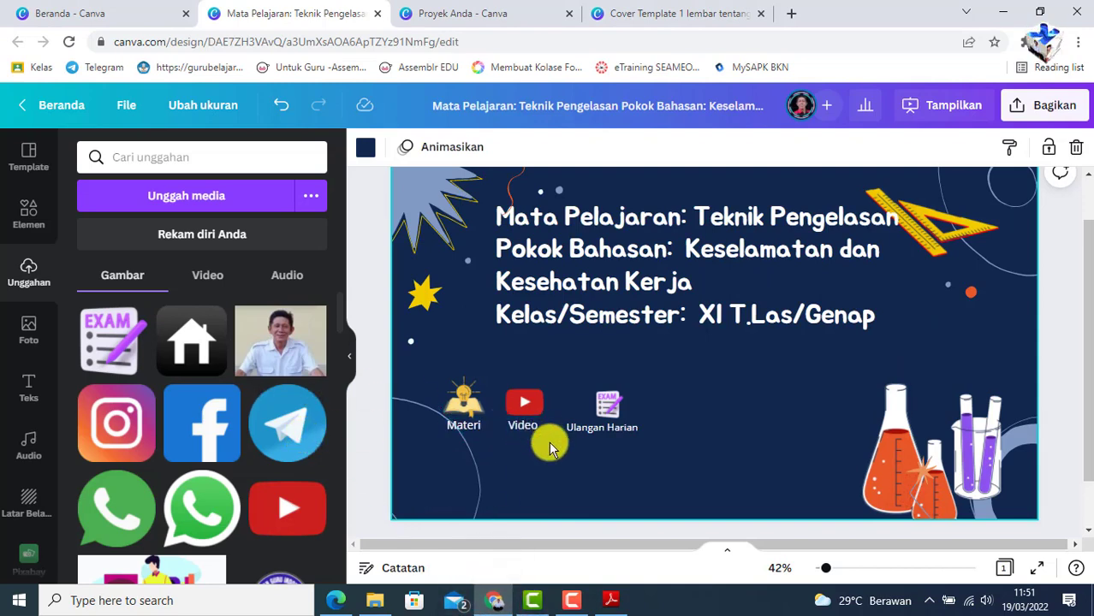
click(611, 601)
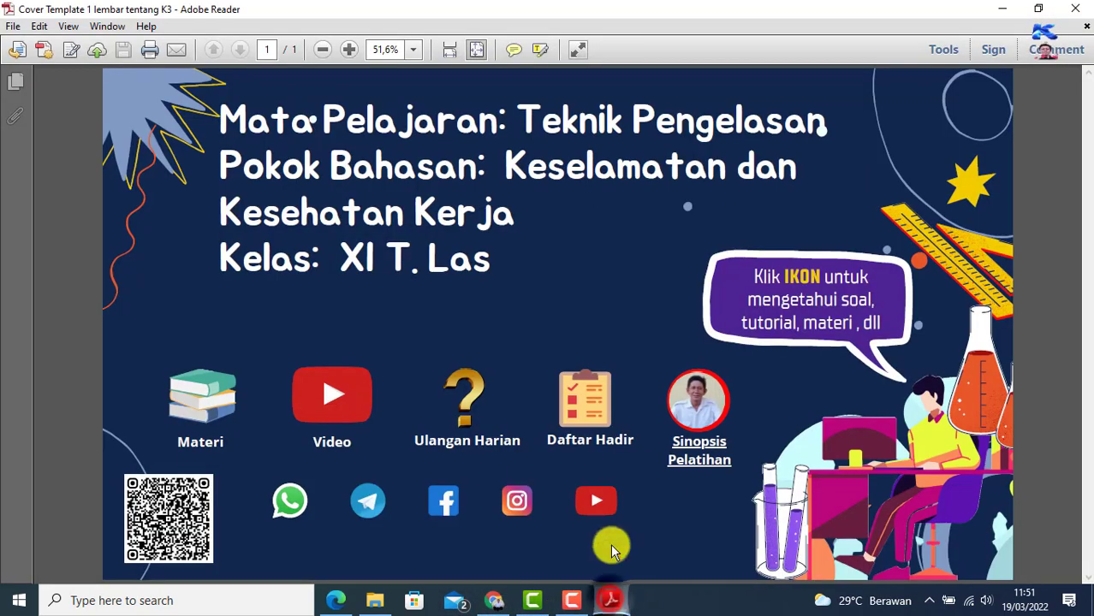
click(495, 601)
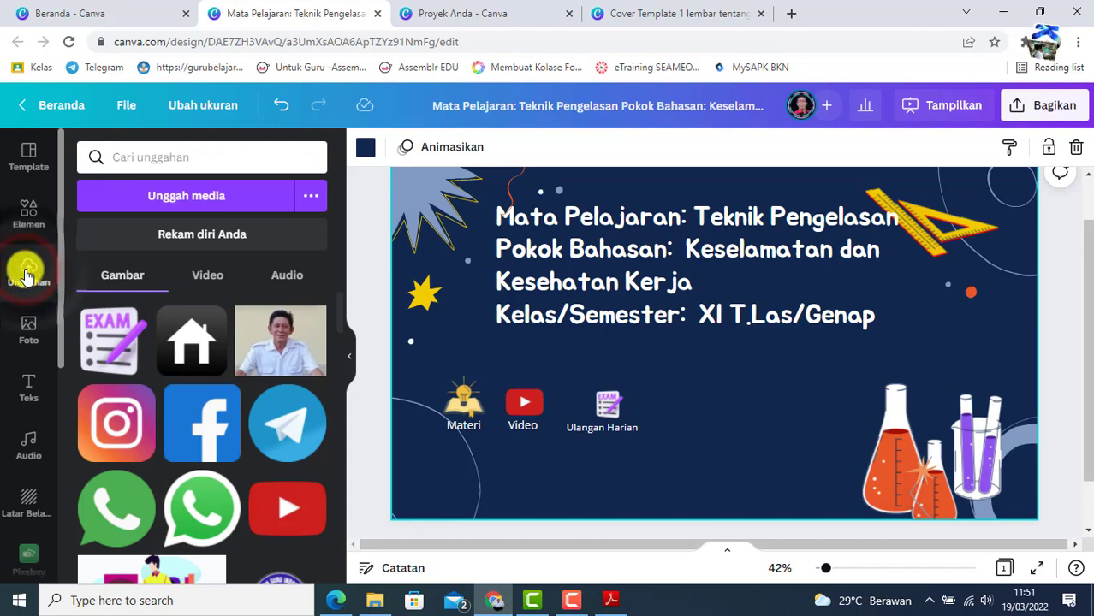
click(171, 204)
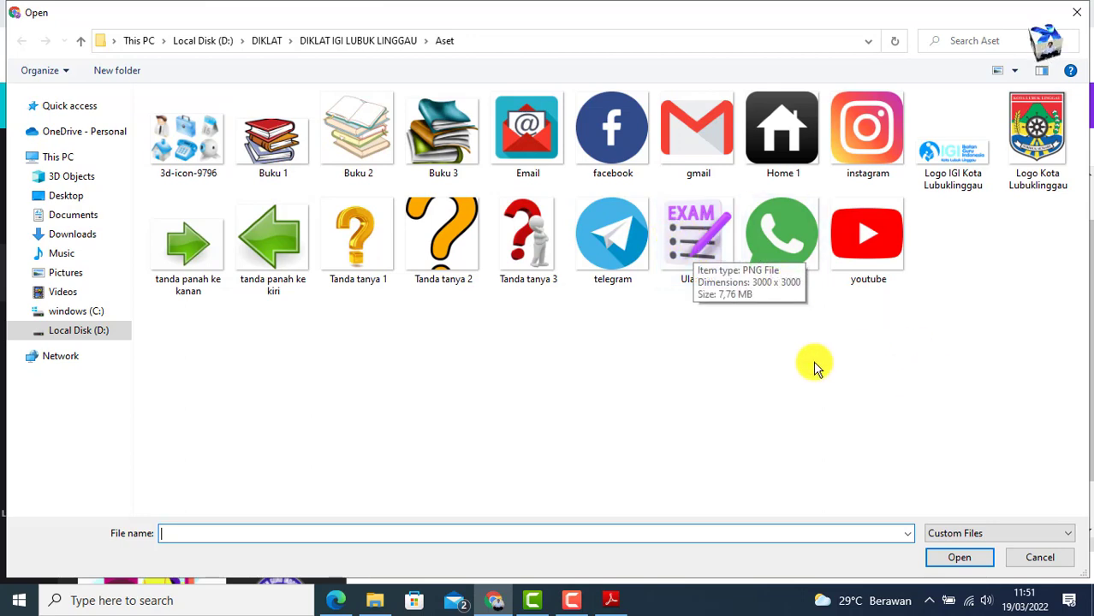
click(1046, 557)
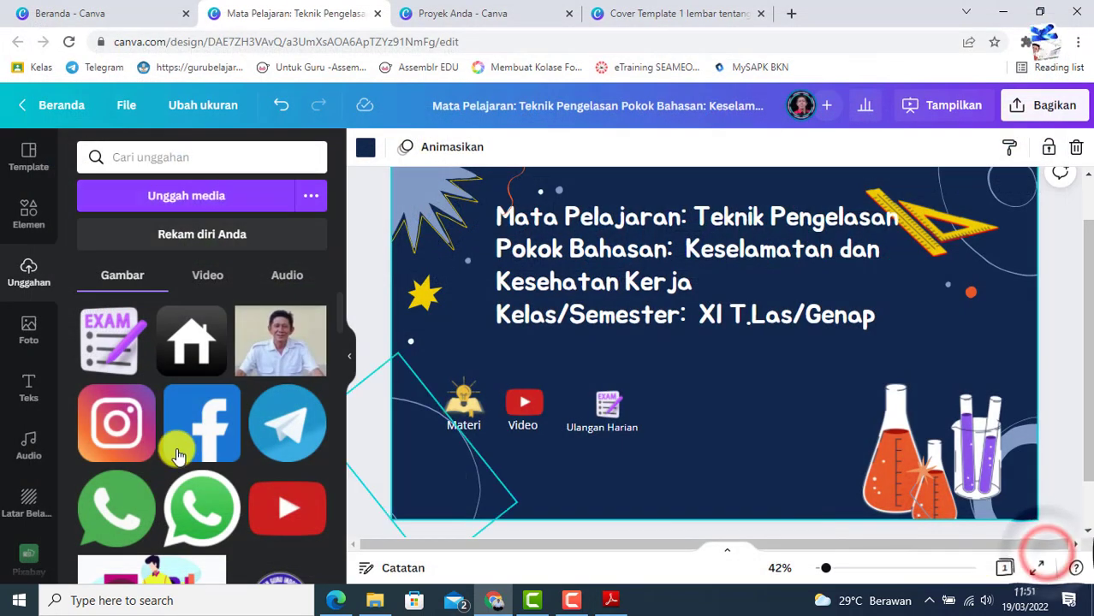
Add a second exam icon beside the first, with a copy of the "Ulangan Harian" label beneath it reworded as "Daftar Hadir".
click(109, 351)
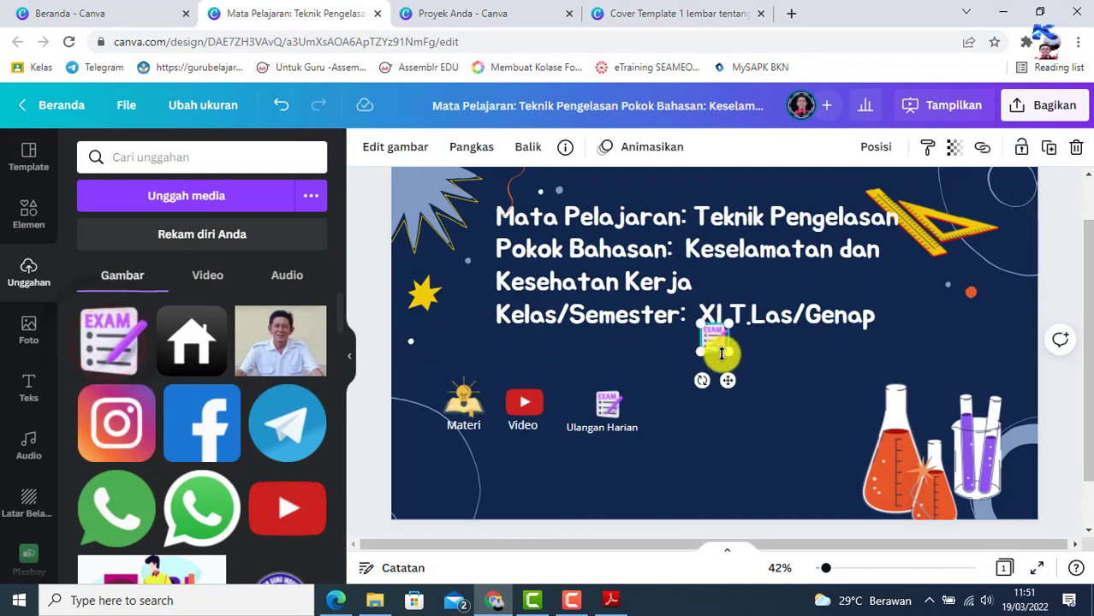
drag(726, 414, 706, 453)
click(624, 433)
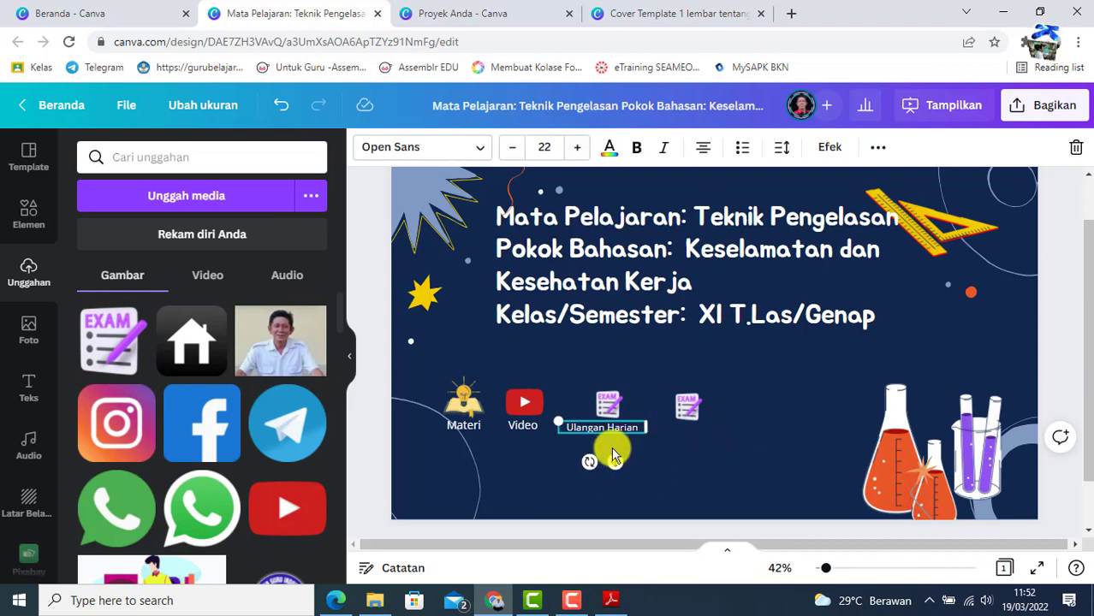
drag(615, 463, 704, 466)
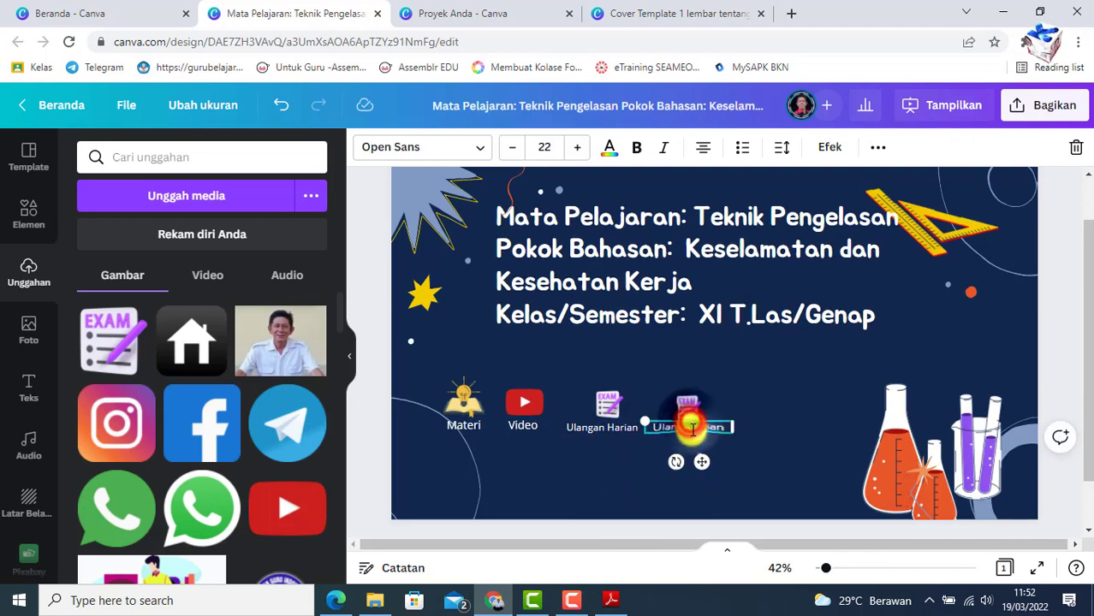
click(692, 431)
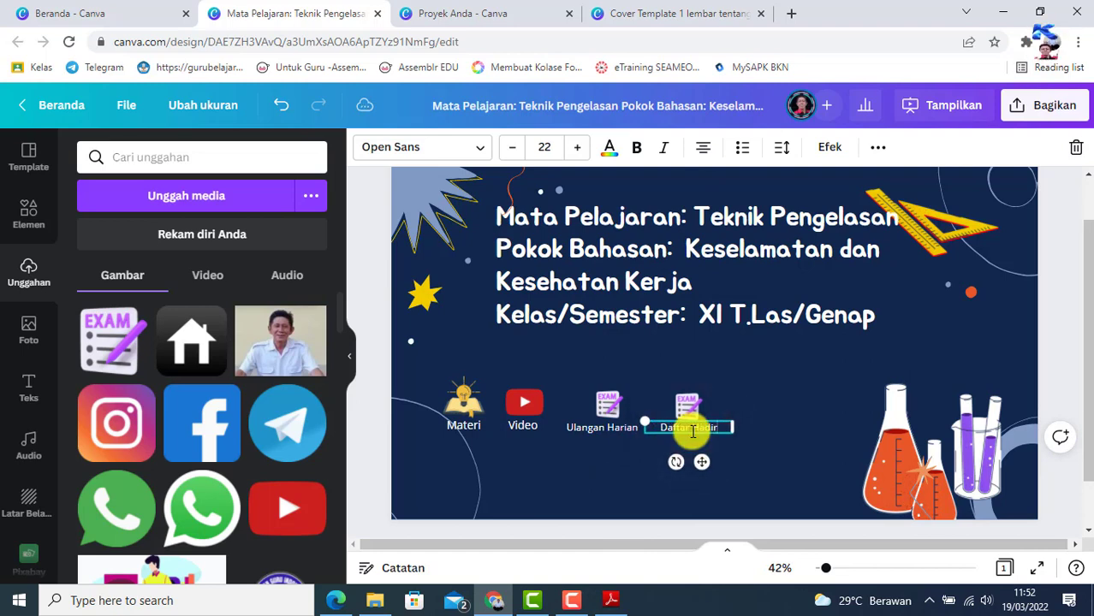
Delete the exam icon above "Daftar Hadir" and look through the uploaded images for a replacement.
click(691, 407)
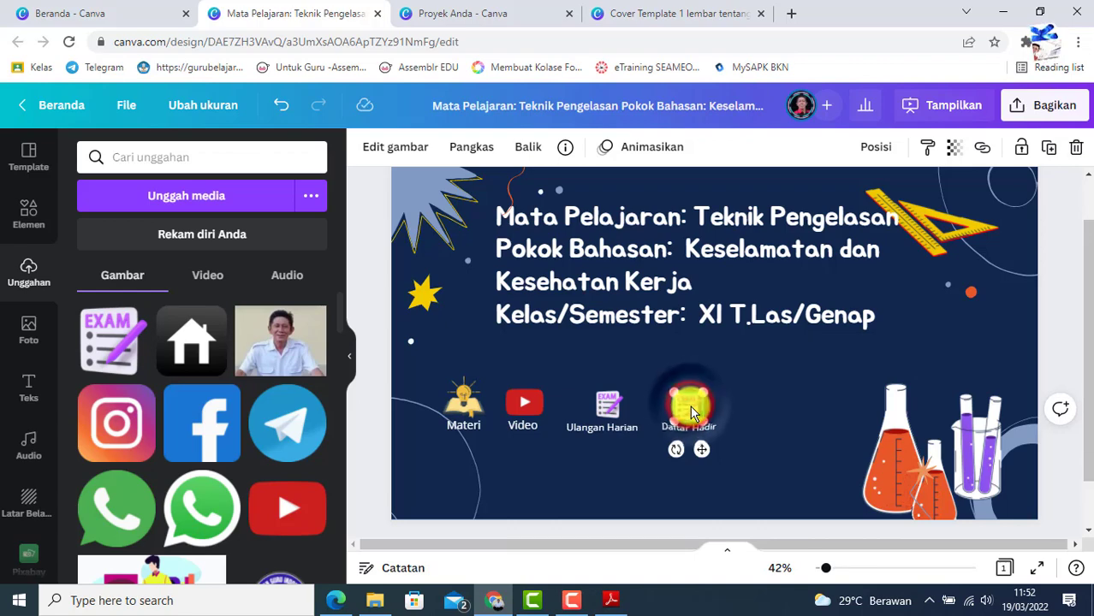
key(Delete)
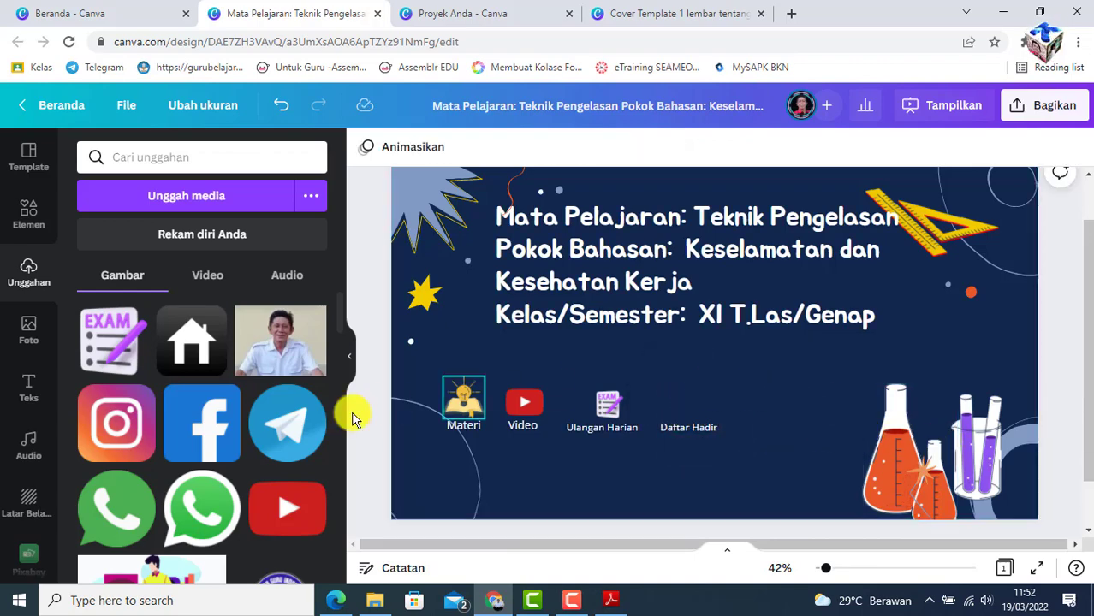
scroll(201, 479, down, 10)
scroll(207, 481, down, 5)
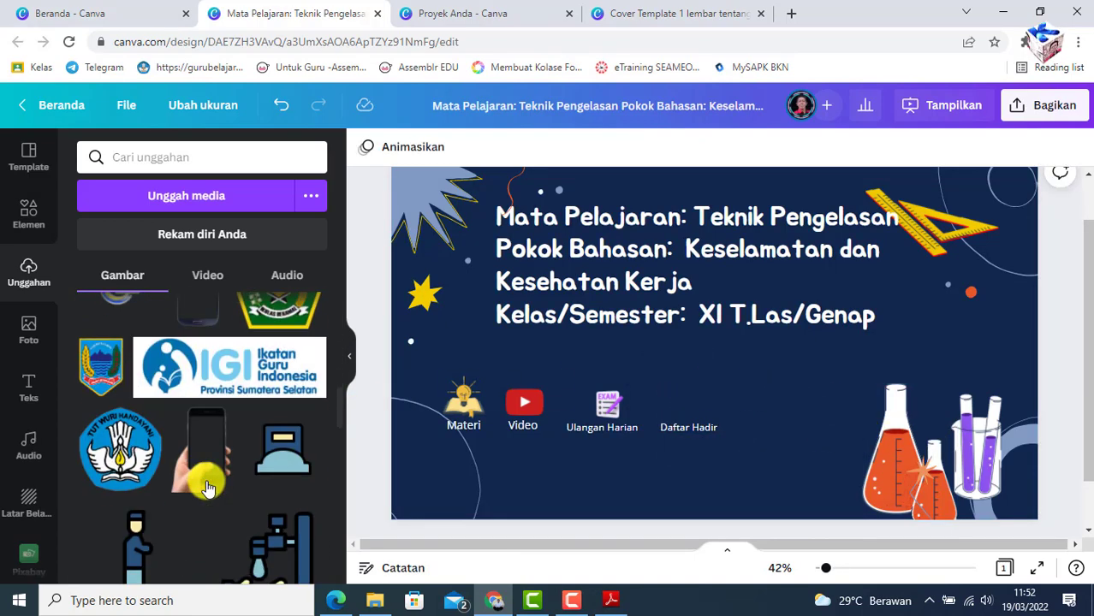
scroll(197, 385, up, 10)
scroll(120, 339, up, 3)
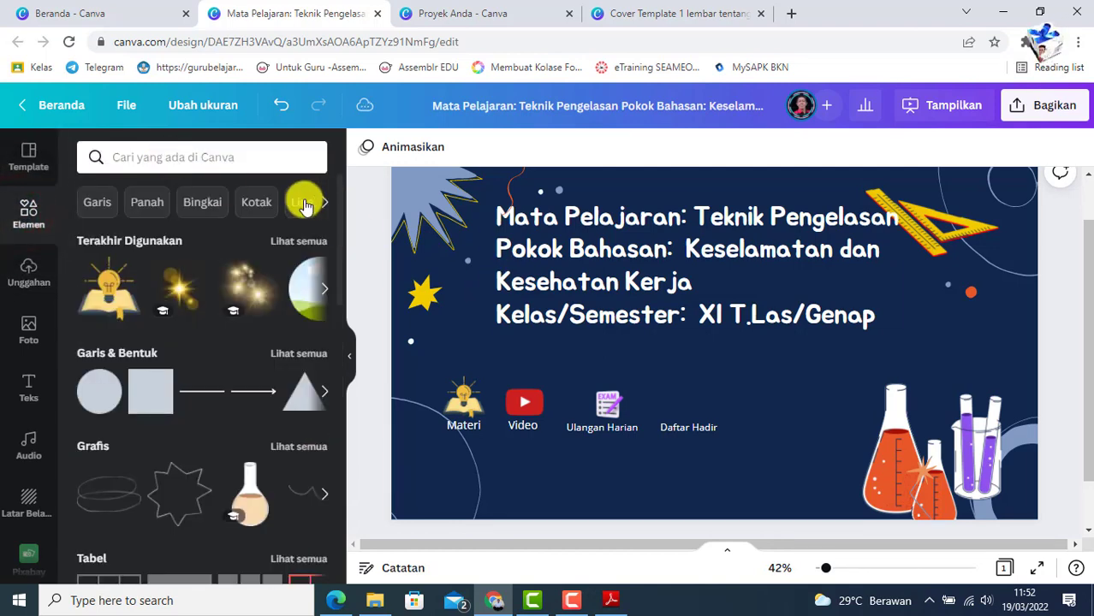
Search the elements for "kartu pengenal" and insert the green ID card graphic with the red clip.
click(212, 156)
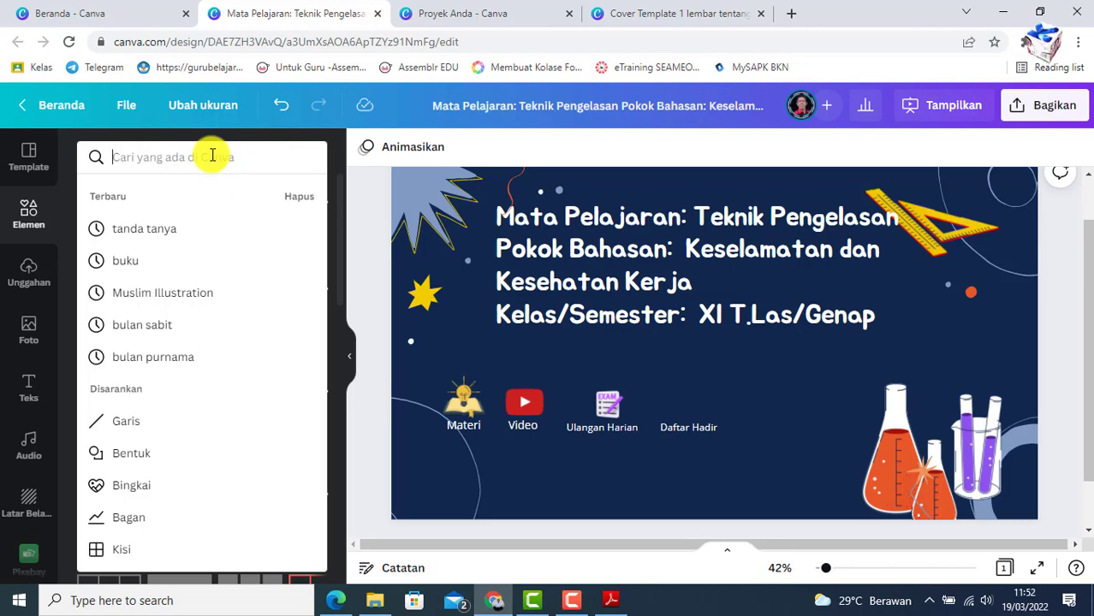
text(kartu)
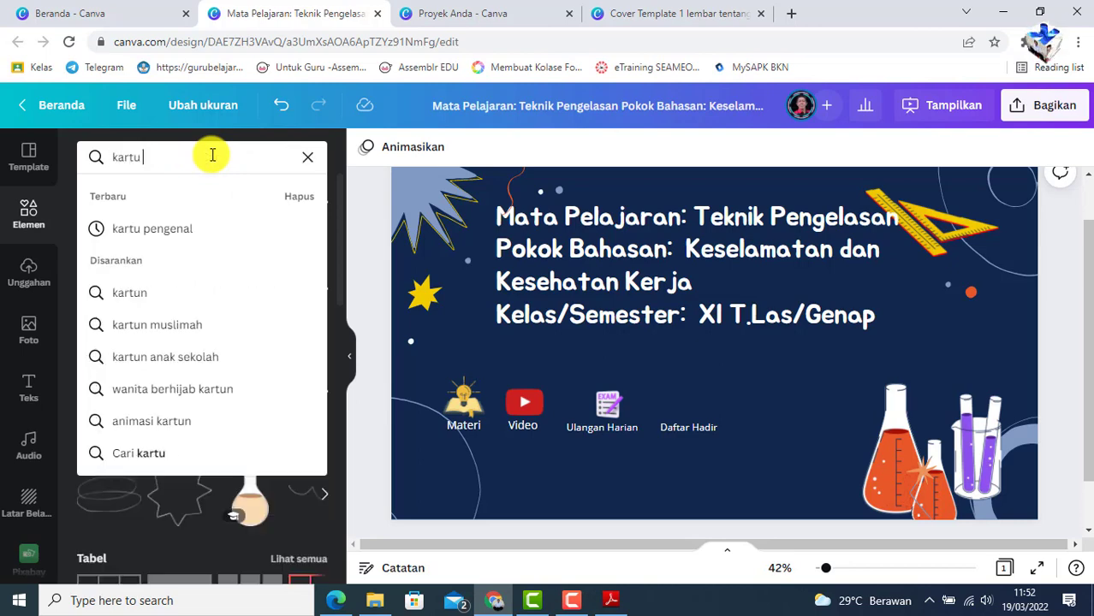
text( pengenal)
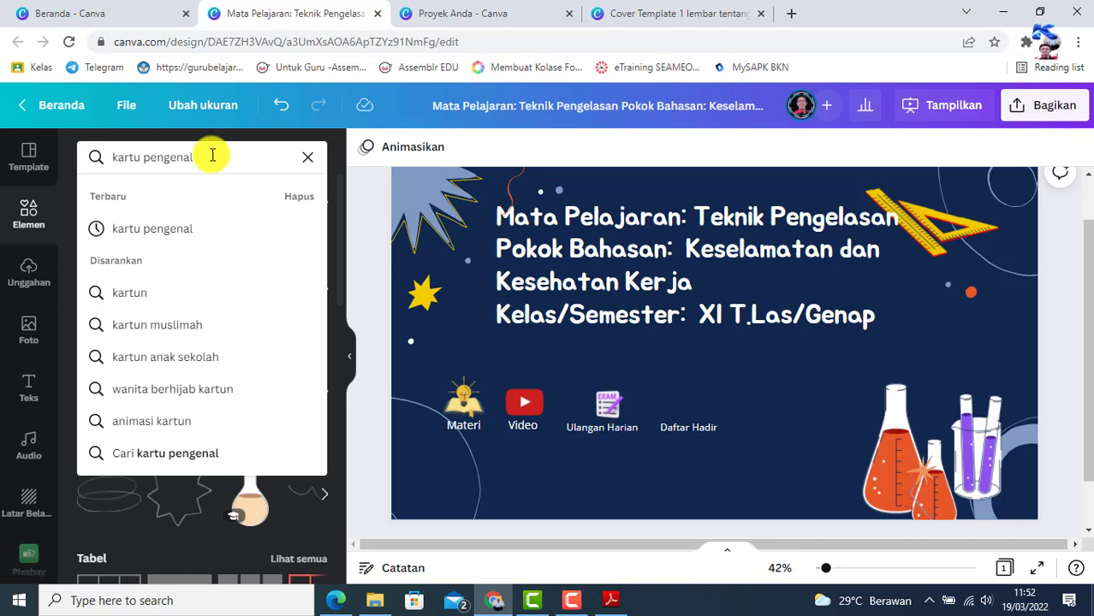
key(Return)
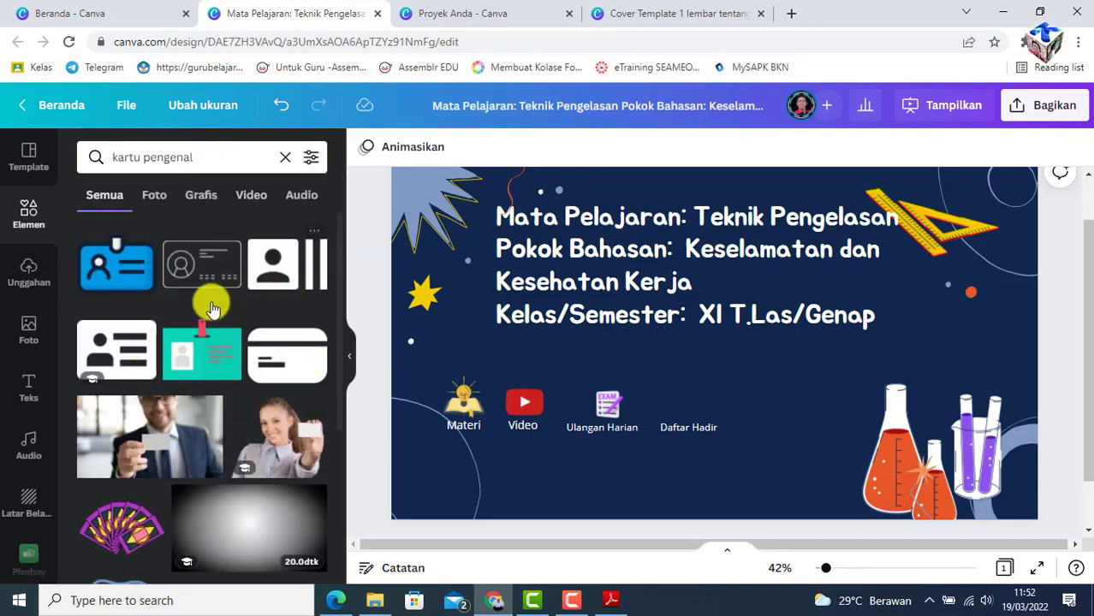
click(208, 363)
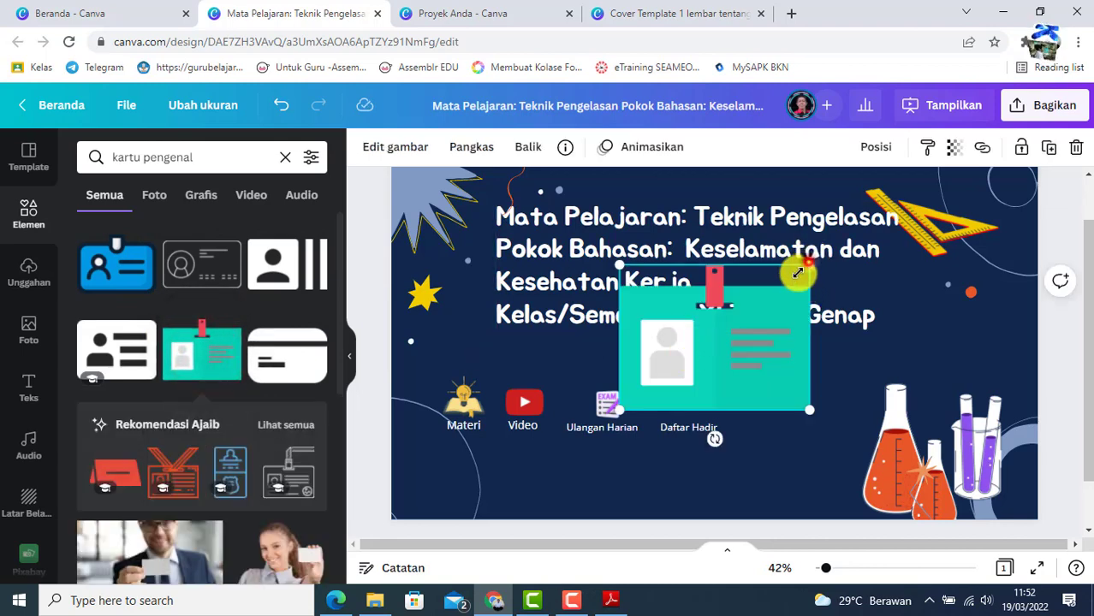
Shrink the ID card graphic to the size of the other icons and place it above the "Daftar Hadir" label.
drag(803, 272, 658, 384)
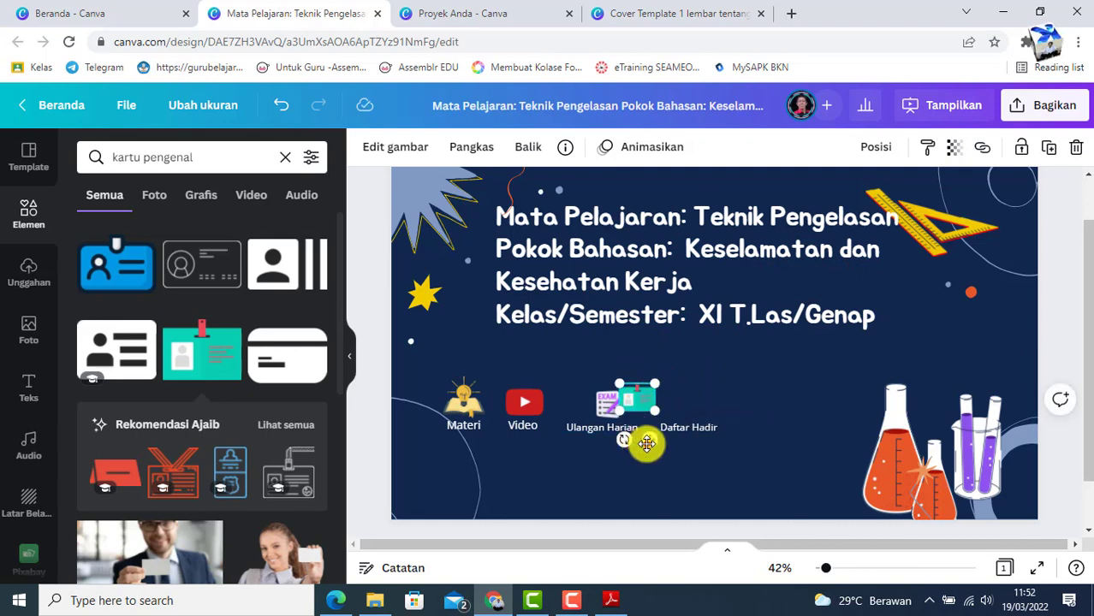
drag(646, 444, 700, 445)
click(766, 434)
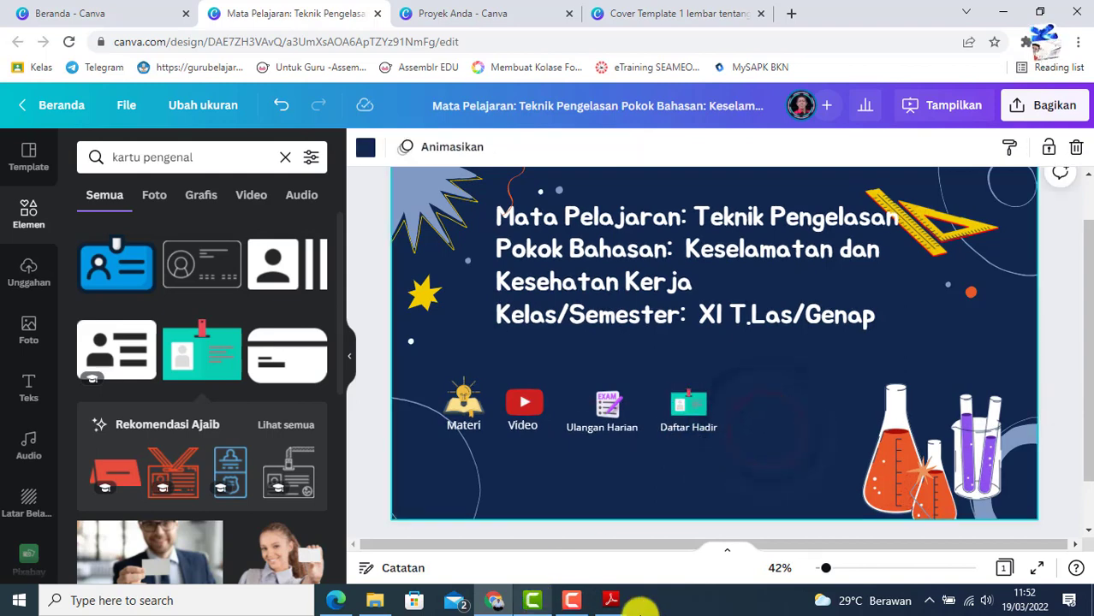
Following the reference PDF, add the circular portrait photo from the uploaded images and place it at icon size beside the "Daftar Hadir" icon.
click(615, 600)
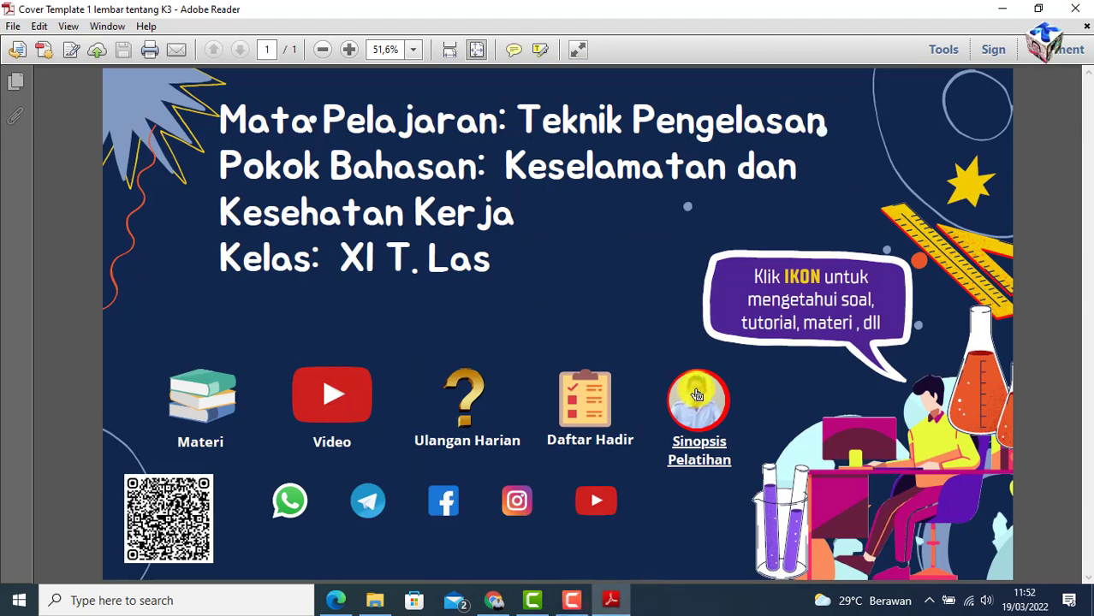
click(492, 599)
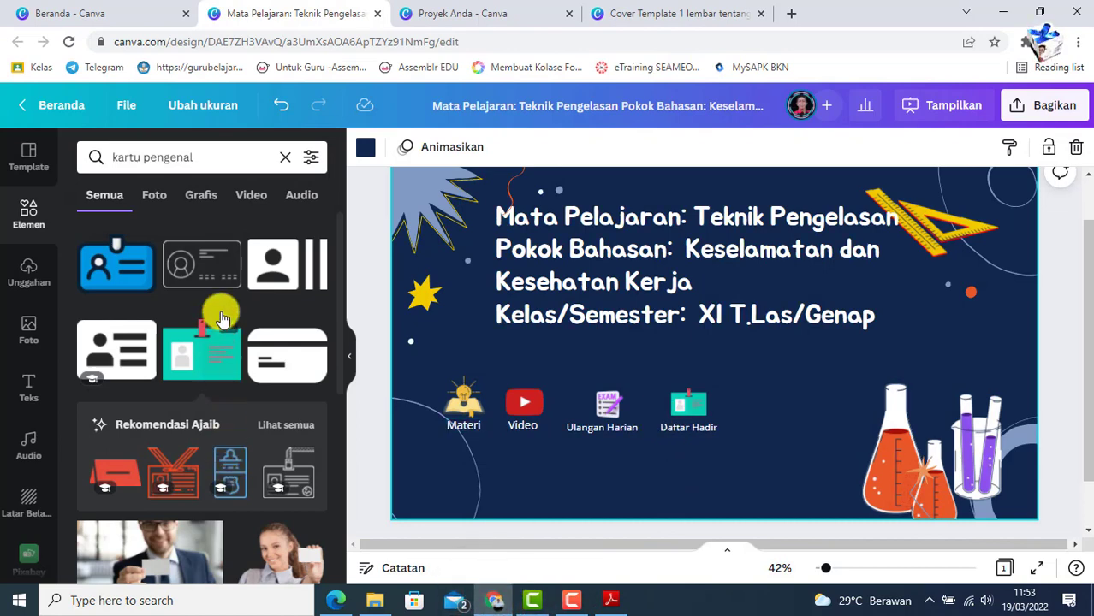
click(28, 269)
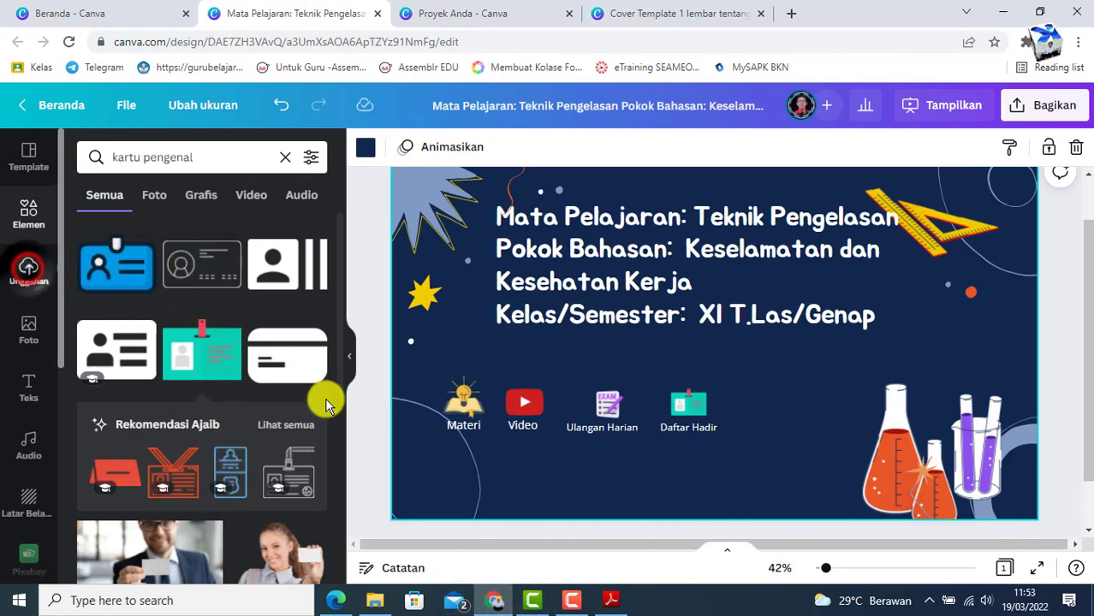
scroll(282, 351, down, 3)
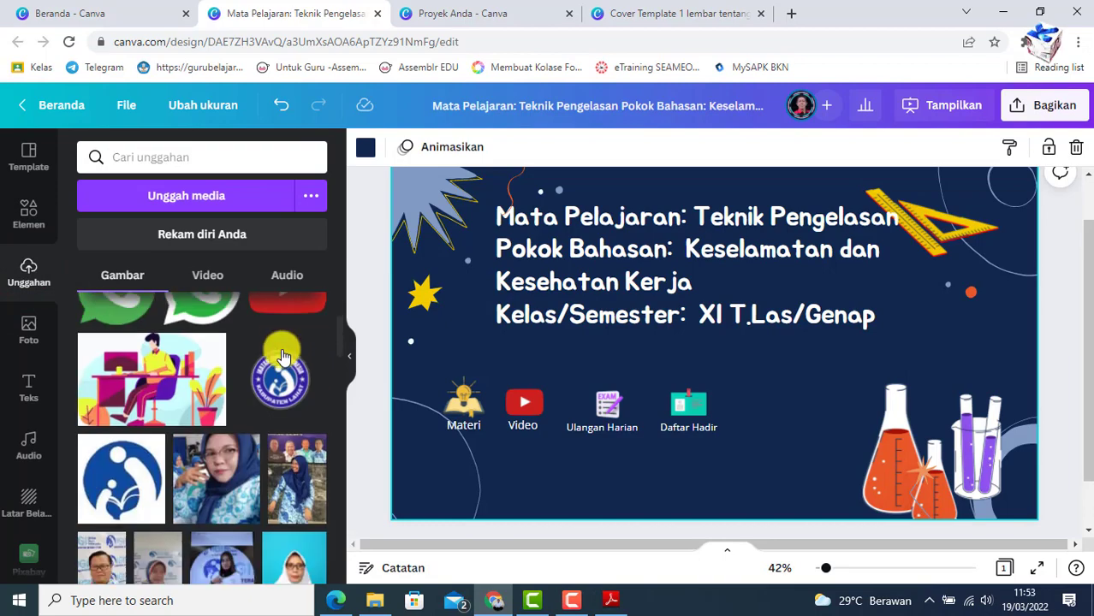
scroll(283, 355, down, 10)
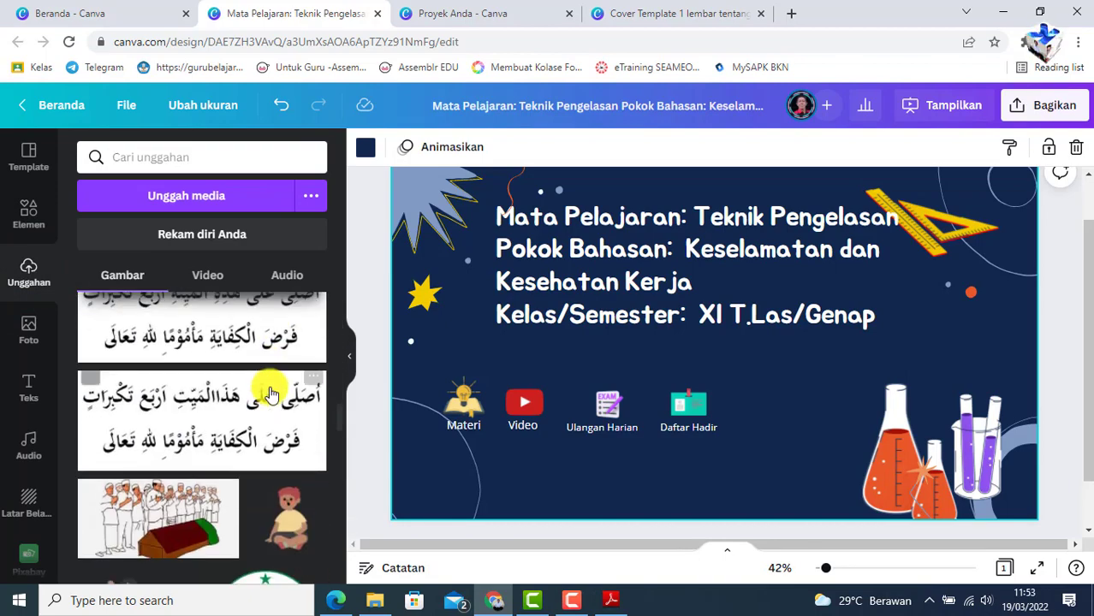
scroll(271, 395, down, 15)
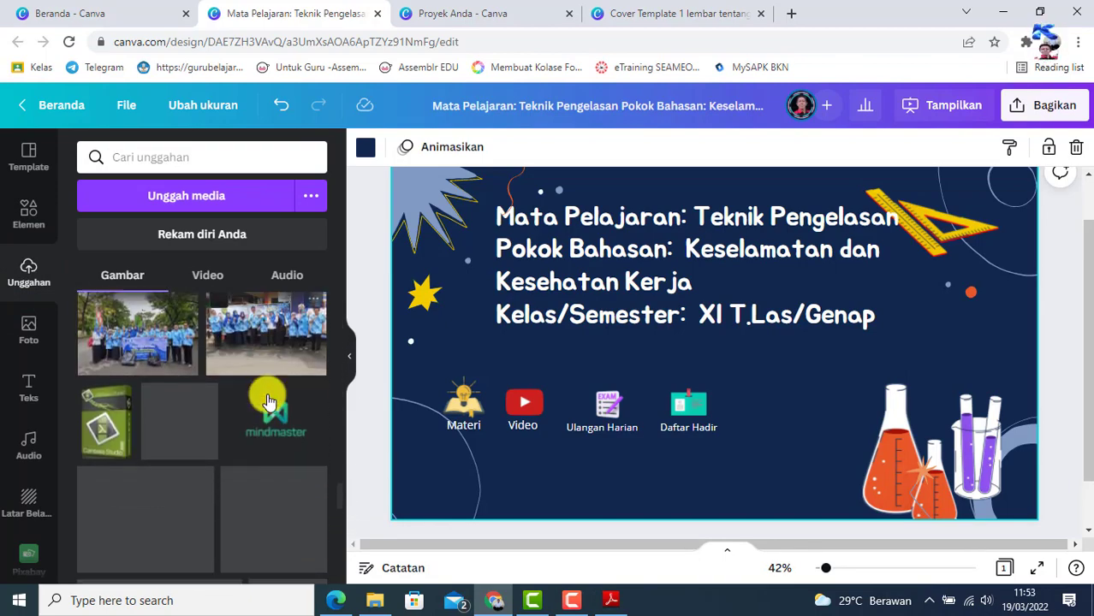
scroll(268, 401, down, 10)
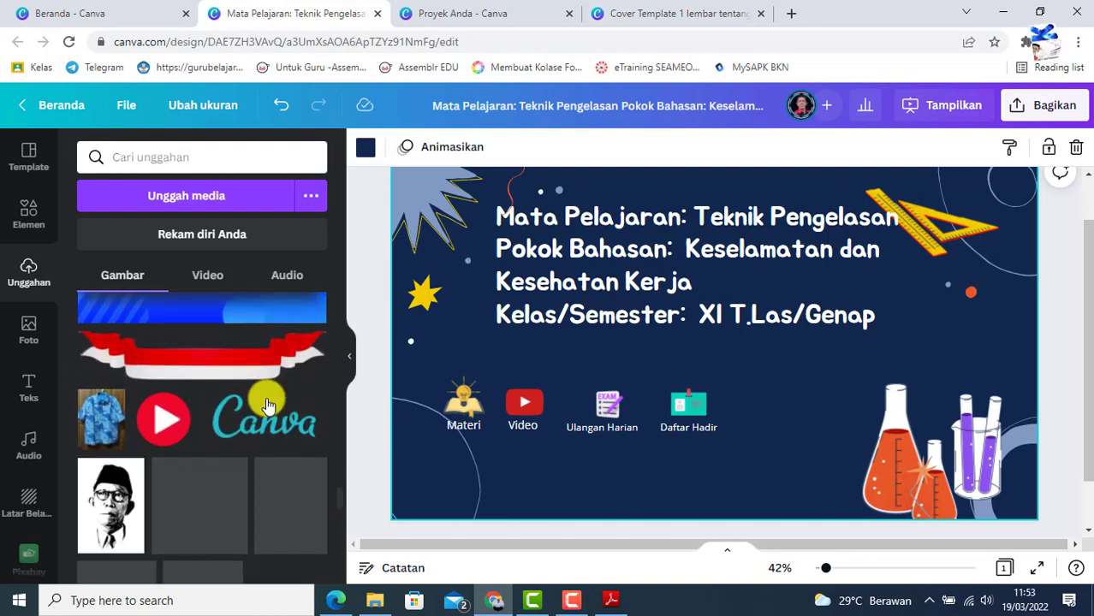
scroll(268, 404, down, 10)
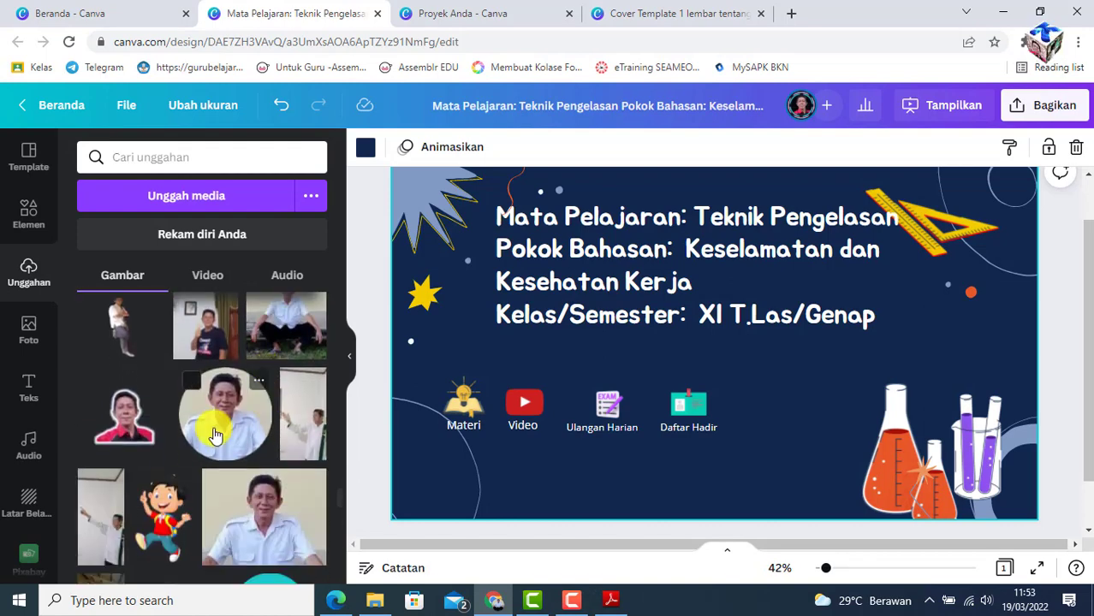
click(221, 420)
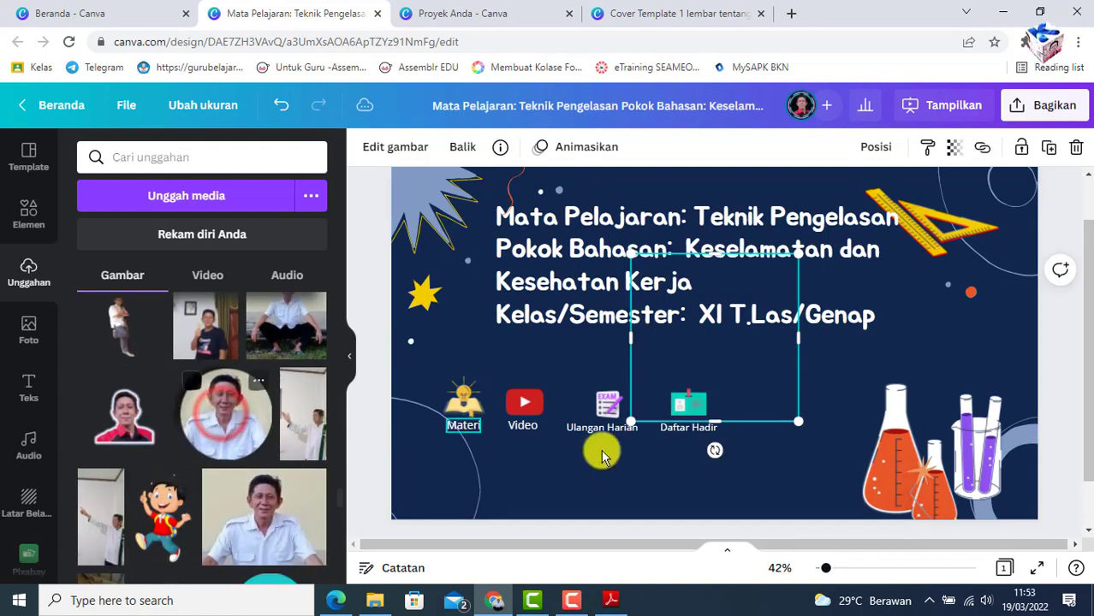
drag(798, 254, 663, 391)
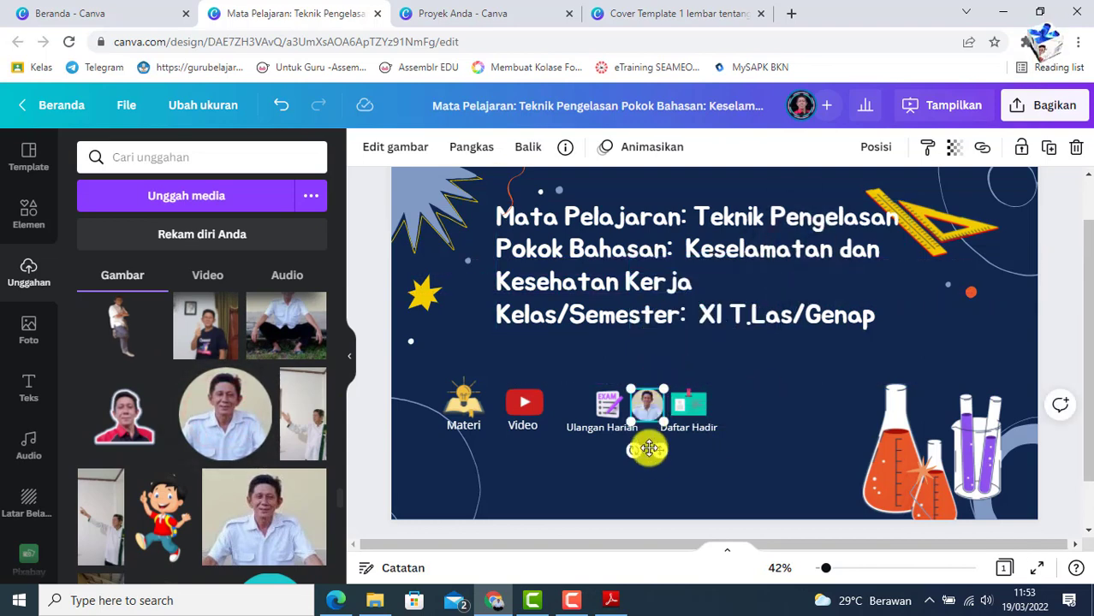
drag(657, 452, 763, 421)
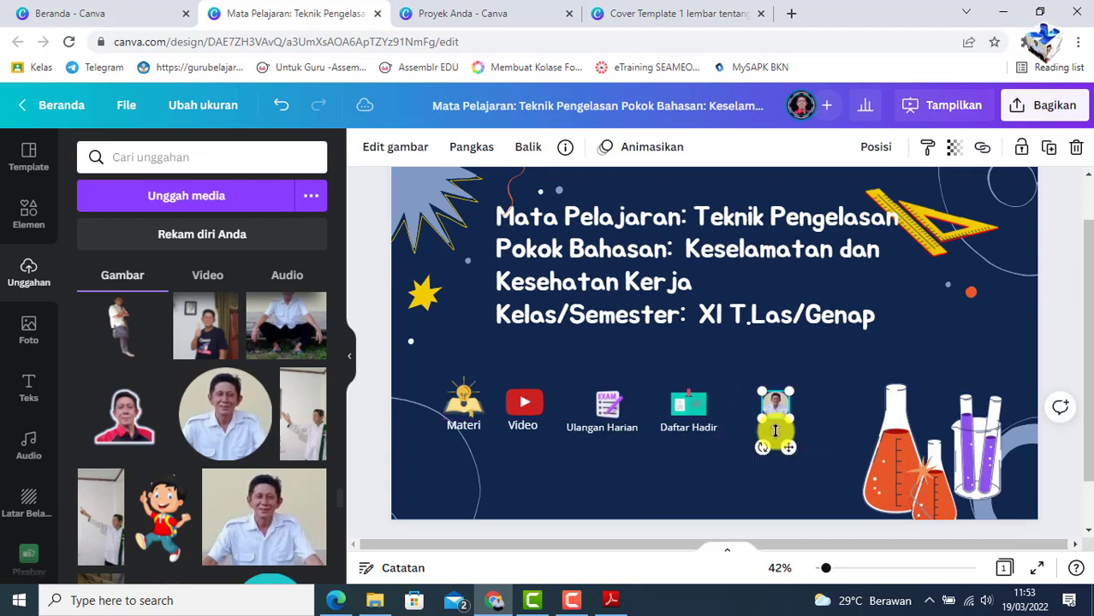
Place a copy of the "Daftar Hadir" label beneath the portrait photo and reword it as "Guru Mapel".
click(688, 428)
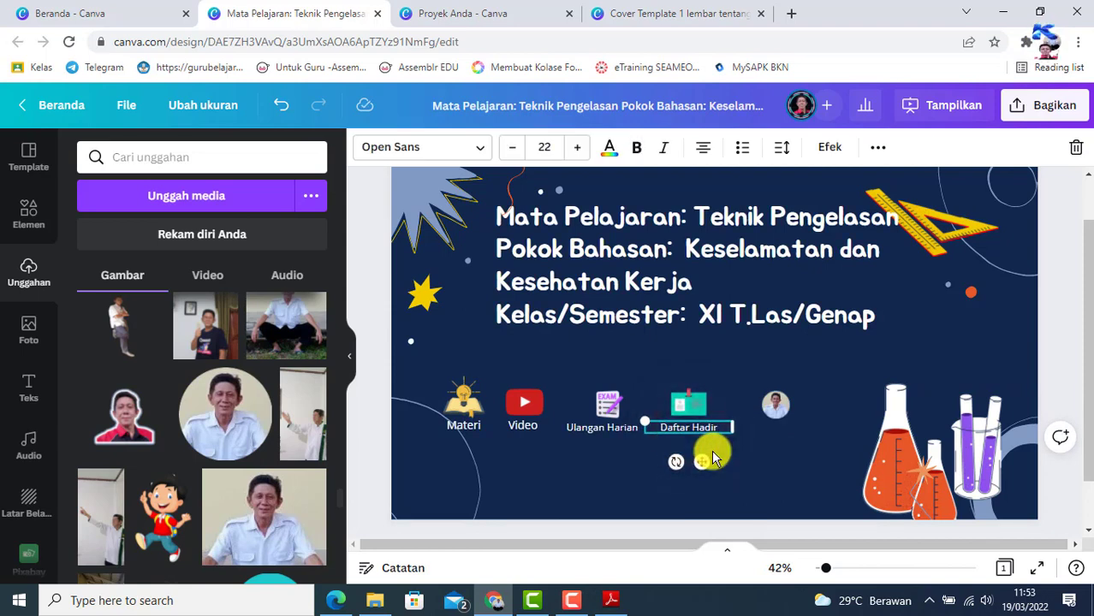
drag(702, 462, 702, 474)
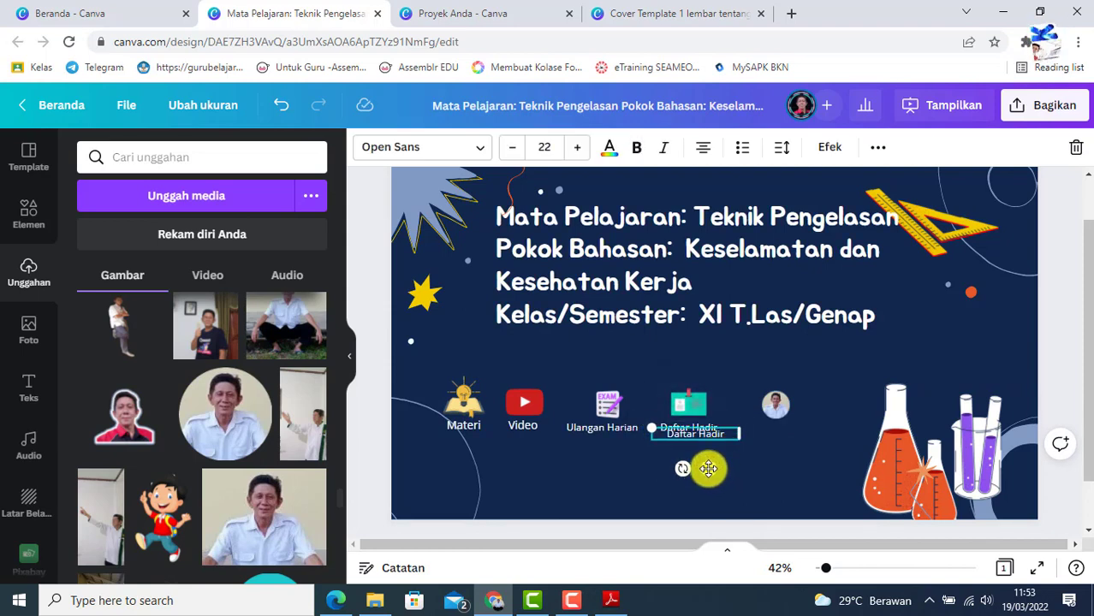
drag(708, 469, 788, 463)
click(753, 427)
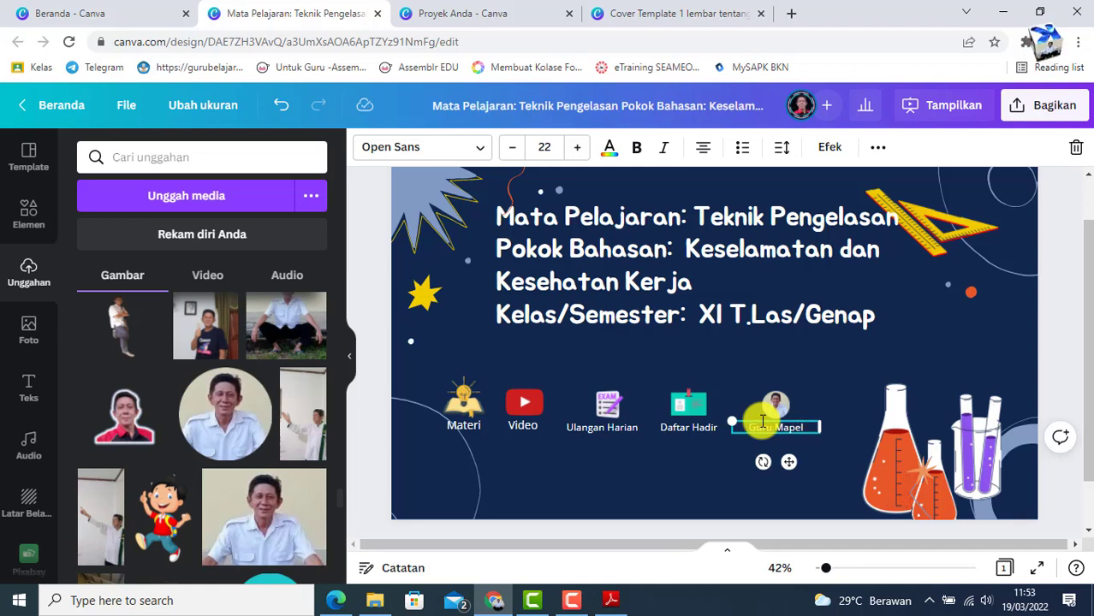
click(805, 389)
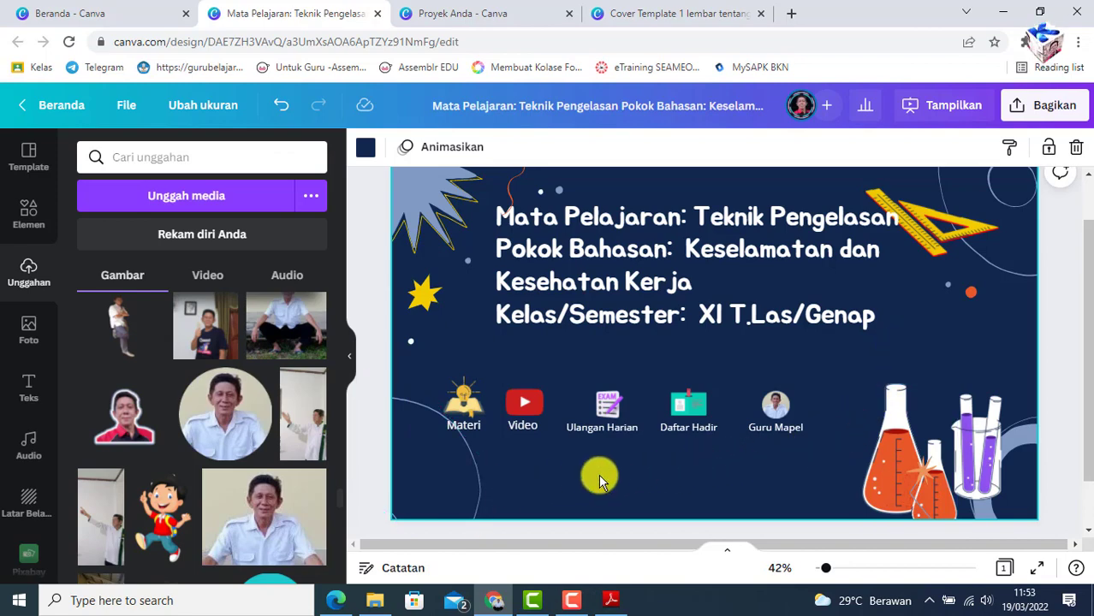
Following the reference PDF, add the uploaded white-bordered WhatsApp icon, shrink it and place it below the "Materi" label to start a second row.
click(611, 600)
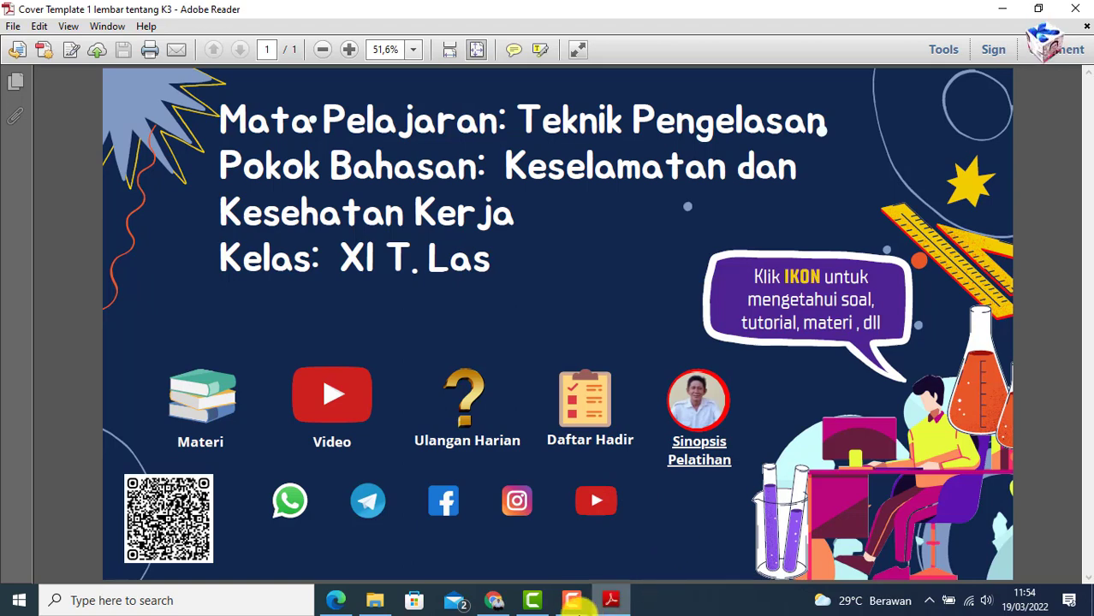
click(493, 604)
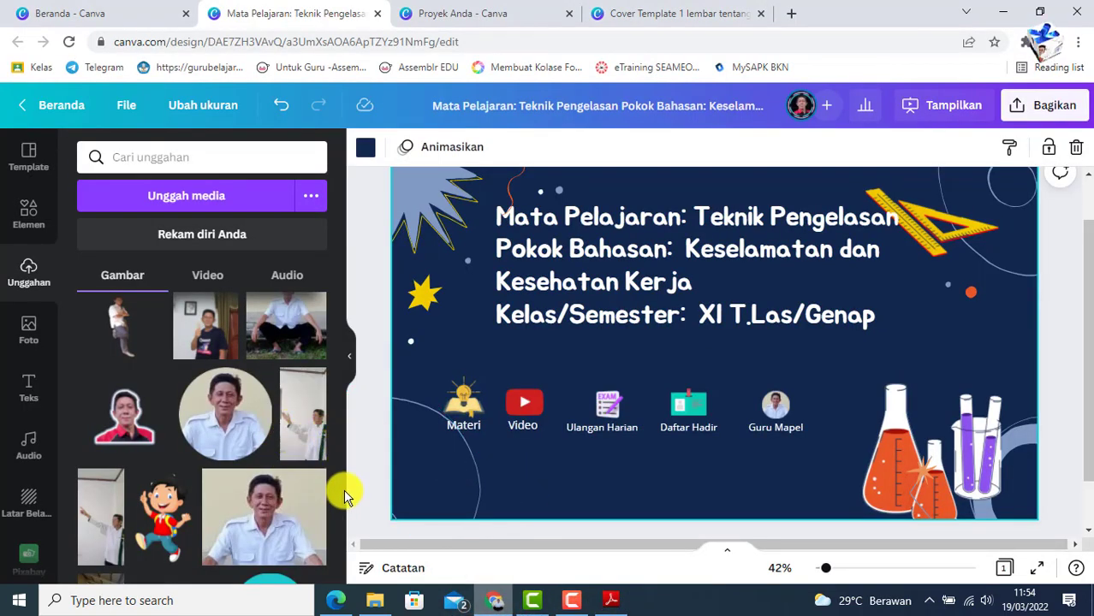
drag(341, 504, 342, 284)
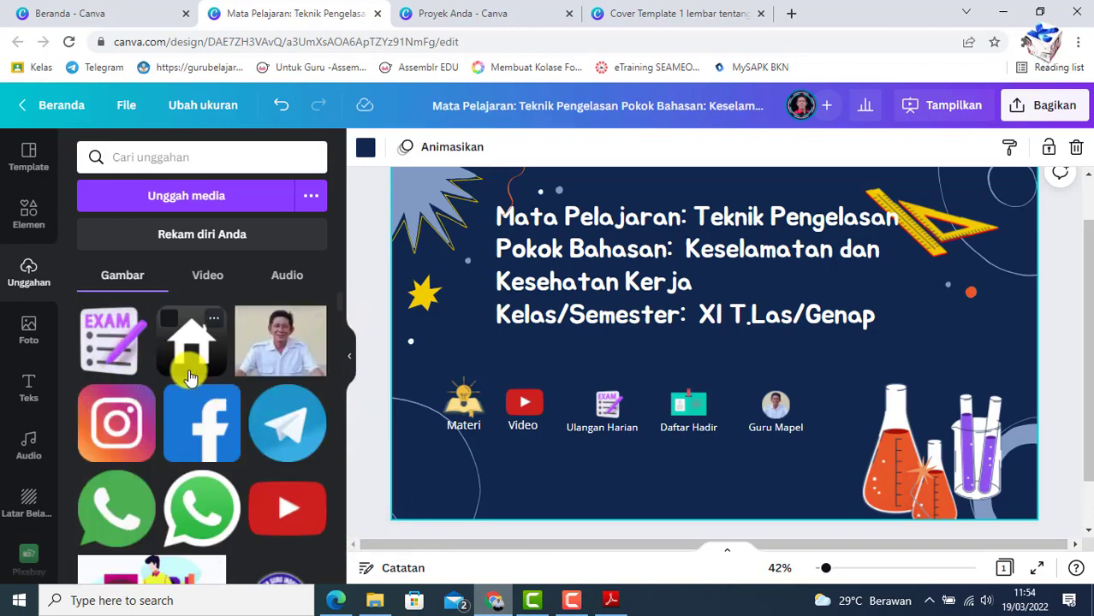
click(192, 519)
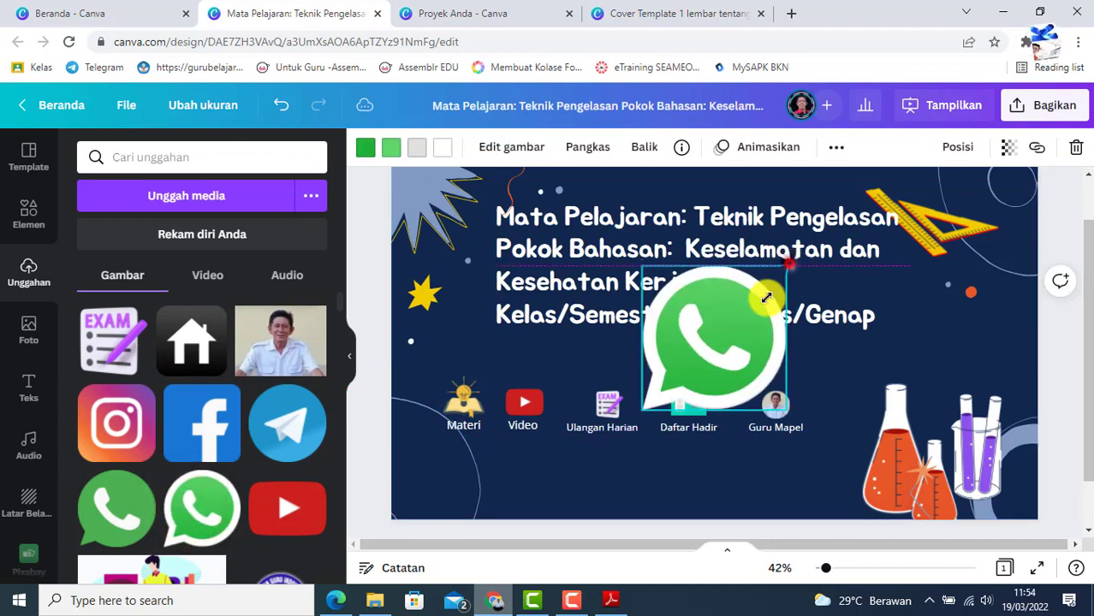
drag(767, 297, 675, 384)
drag(668, 438, 493, 514)
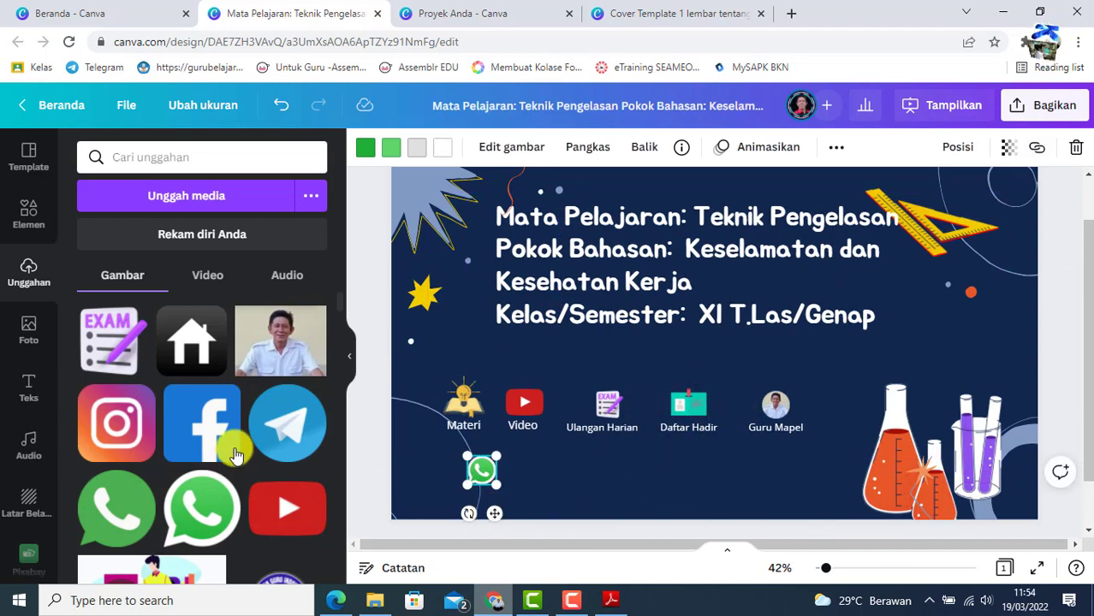
Add the uploaded Facebook icon, shrink it to match the WhatsApp icon and place it beside it in the second row.
drag(187, 436, 694, 402)
drag(752, 308, 669, 376)
drag(668, 441, 555, 513)
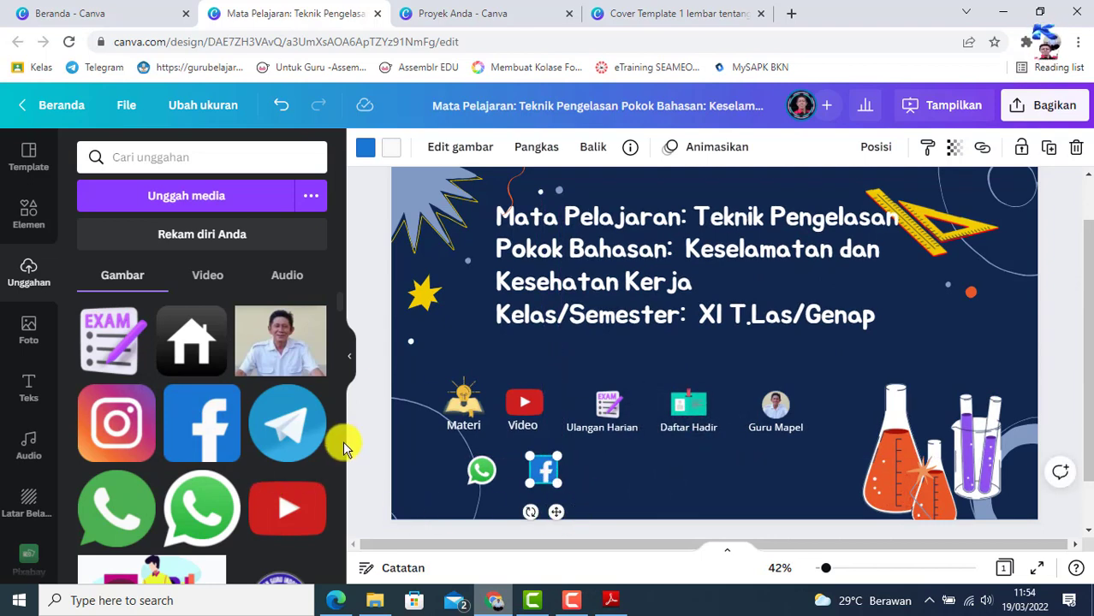
Add the uploaded YouTube icon at a small size and place it next to the Facebook icon in the second row.
scroll(305, 469, down, 1)
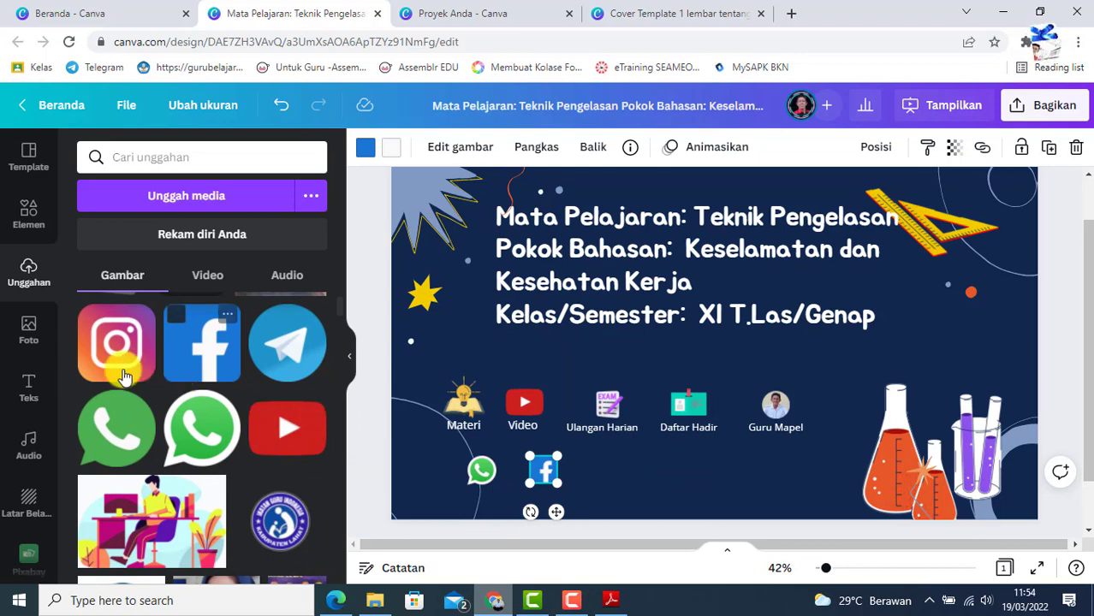
click(297, 441)
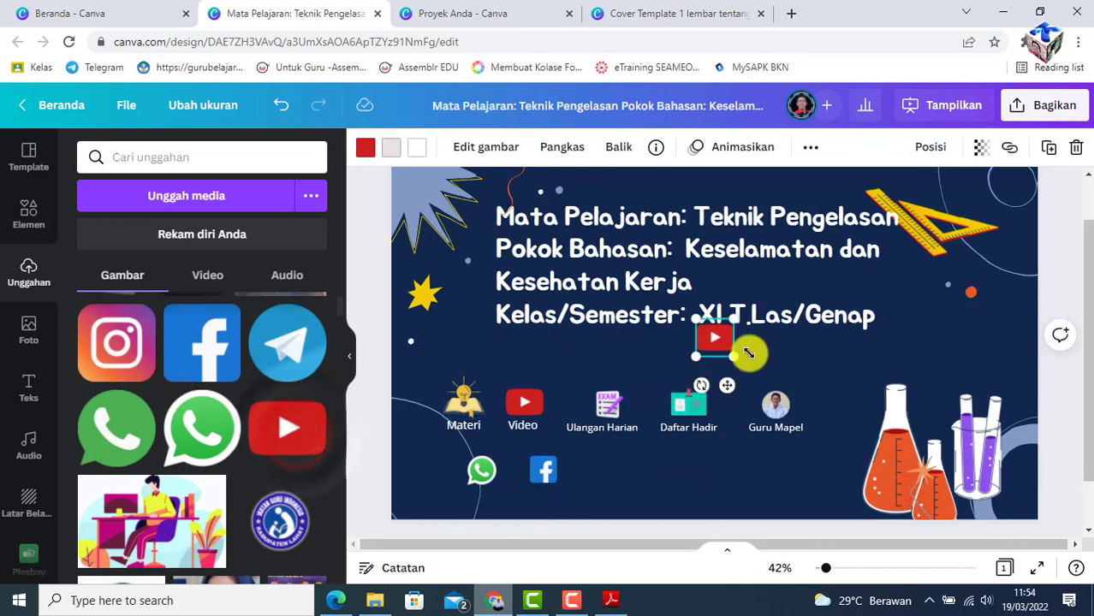
drag(724, 383, 630, 515)
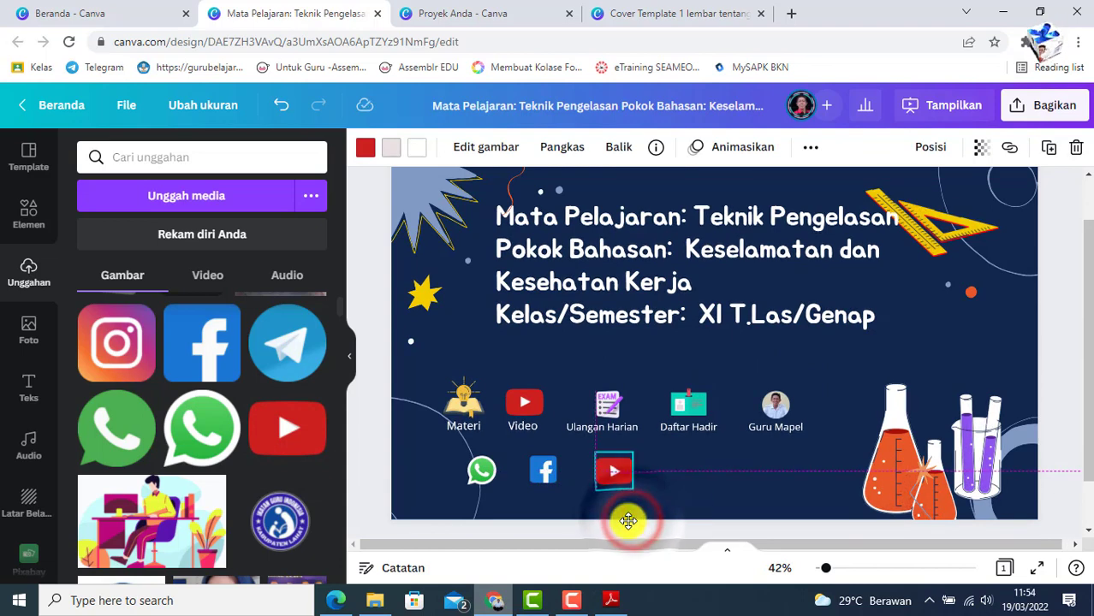
click(671, 514)
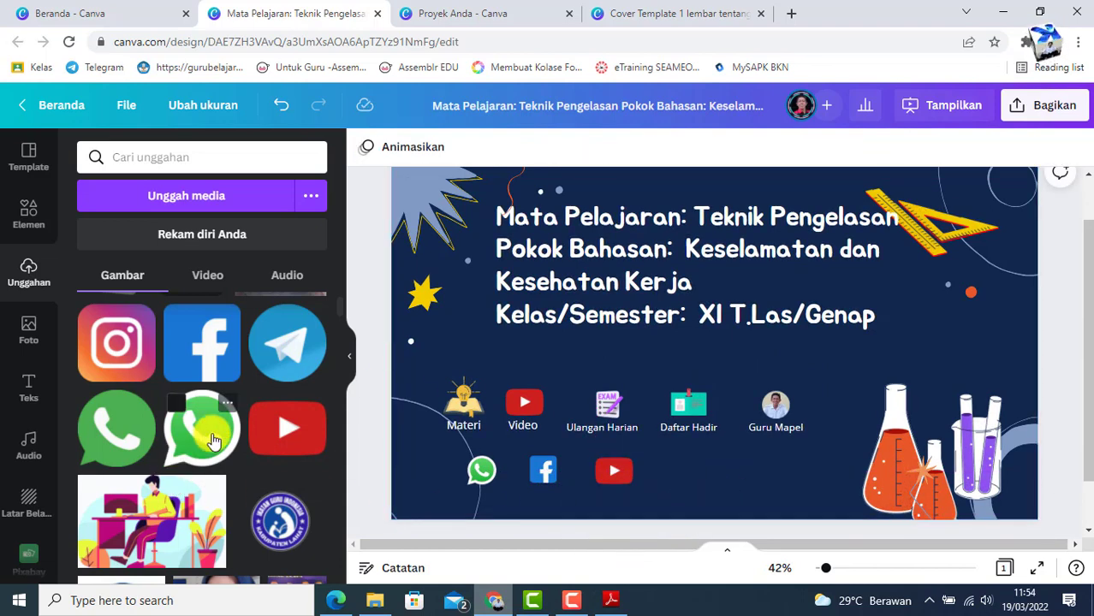
Look for an email icon among the uploaded images and upload the "Email" image from the Aset folder.
scroll(285, 458, up, 1)
scroll(285, 458, down, 3)
scroll(285, 458, up, 3)
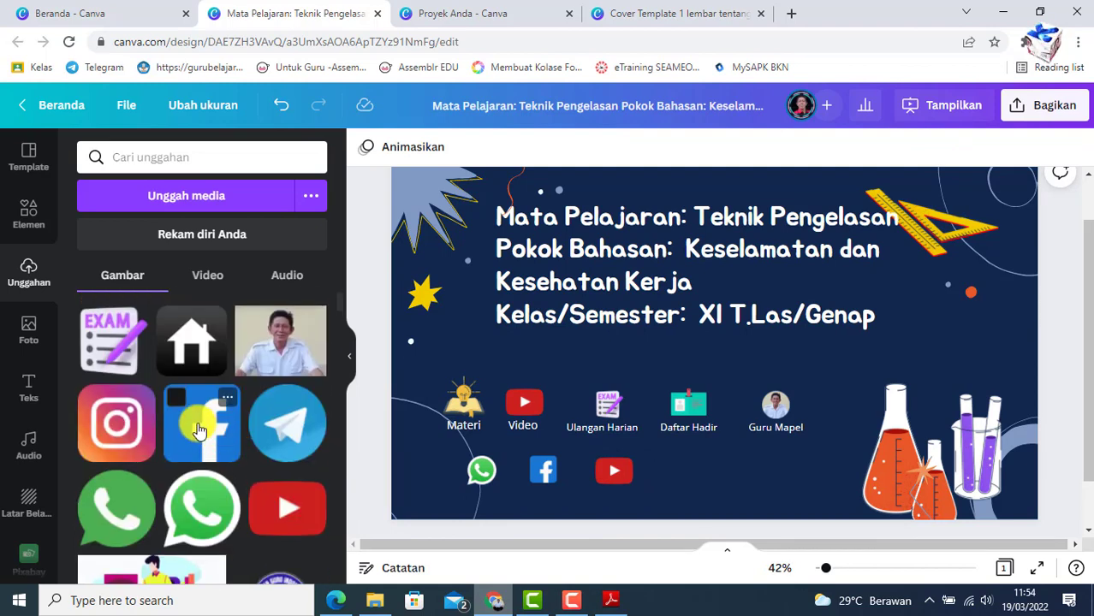
scroll(260, 465, down, 3)
scroll(89, 283, up, 3)
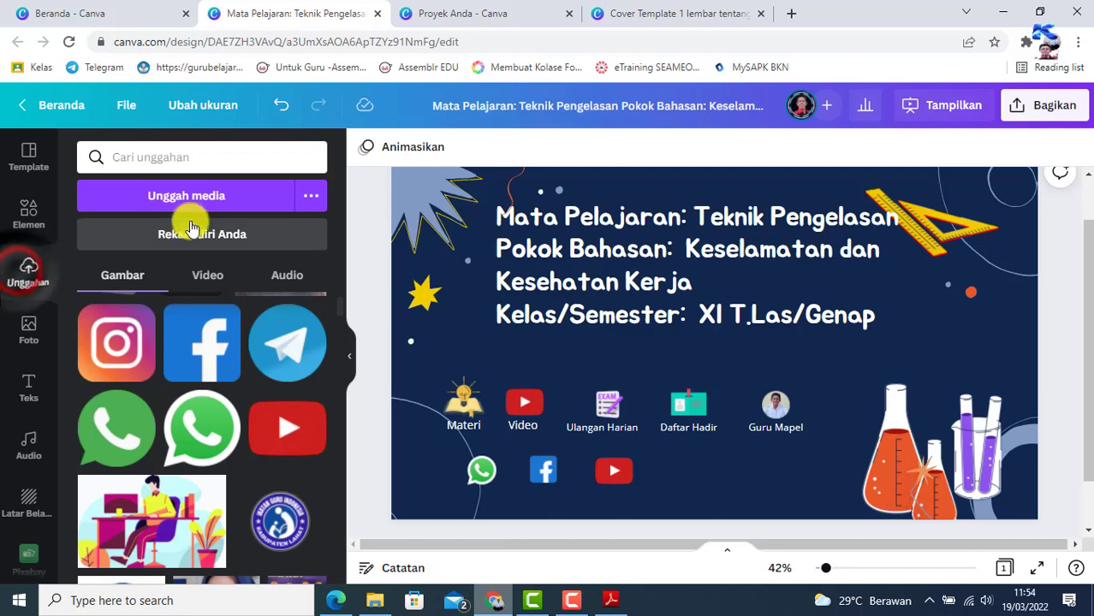
click(190, 196)
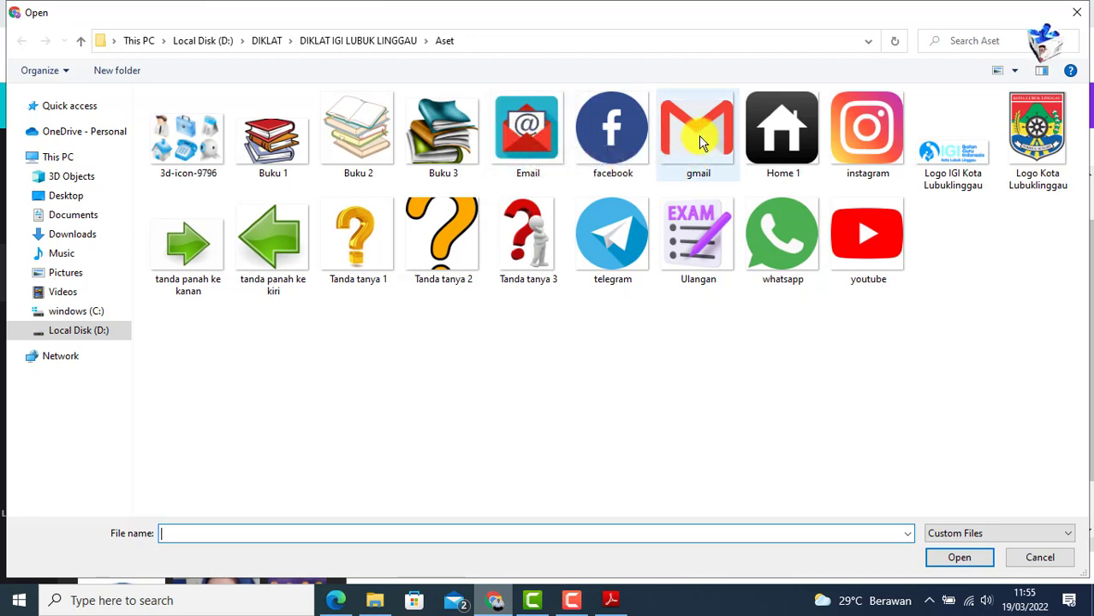
click(527, 128)
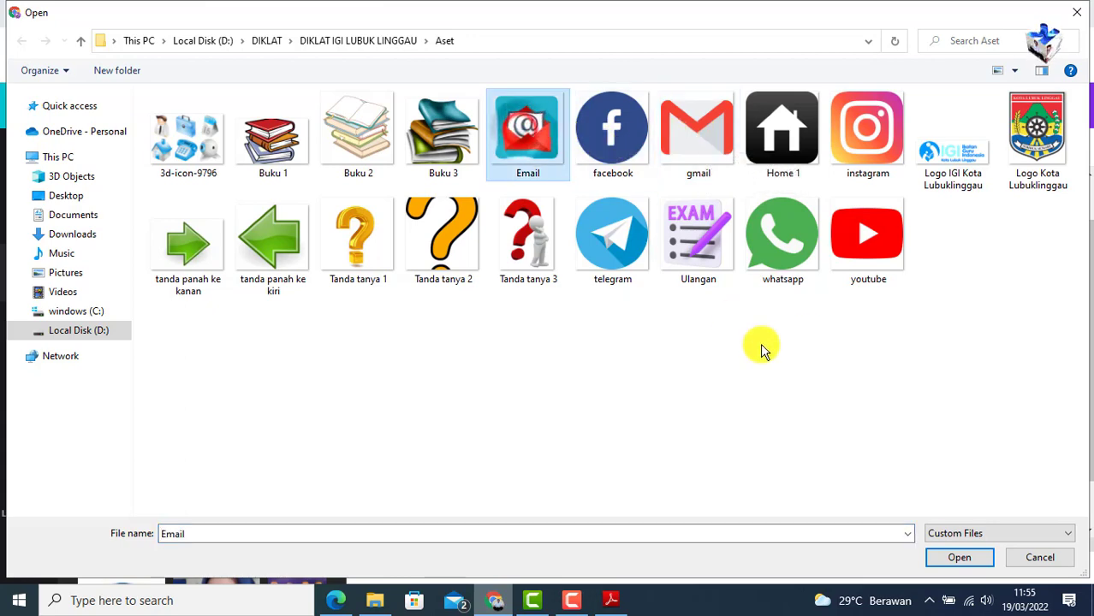
click(965, 558)
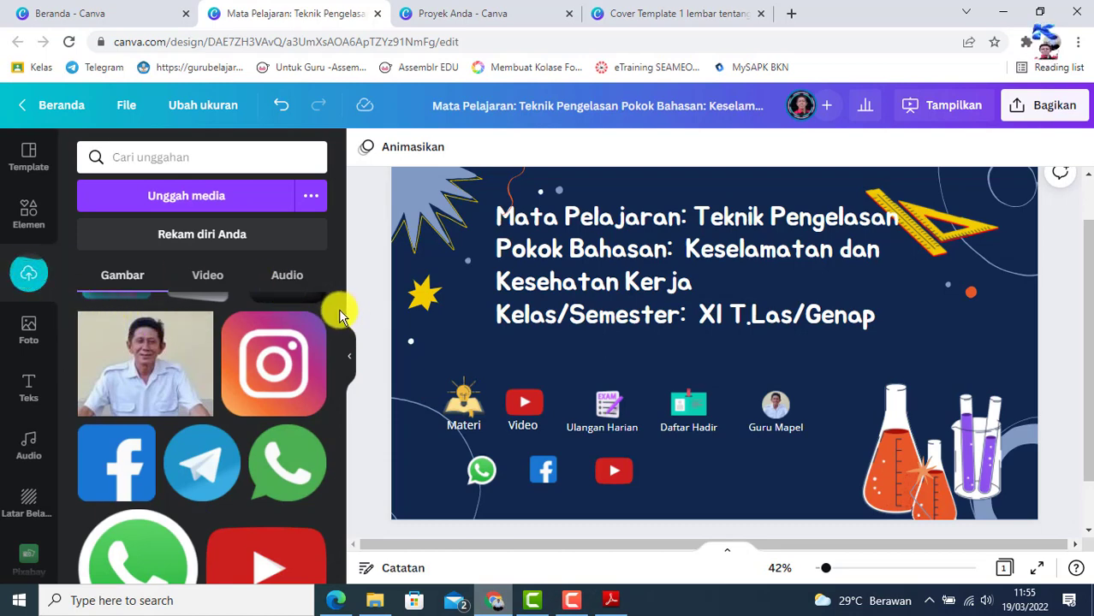
Insert the uploaded email icon, shrink it to match the other social icons and align it beside the YouTube icon in the second row.
scroll(339, 315, up, 1)
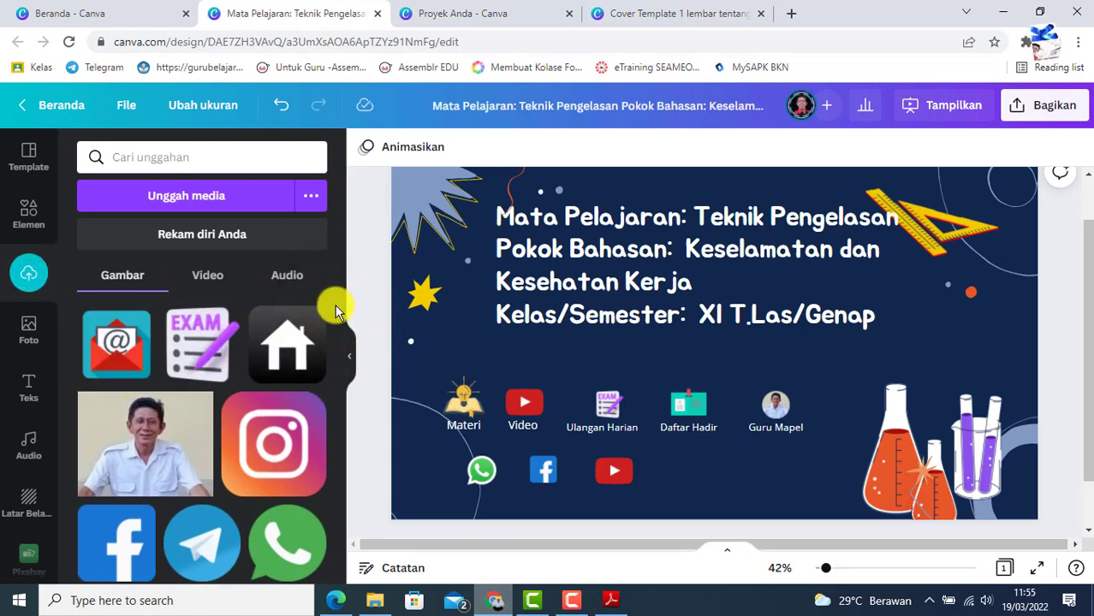
click(114, 349)
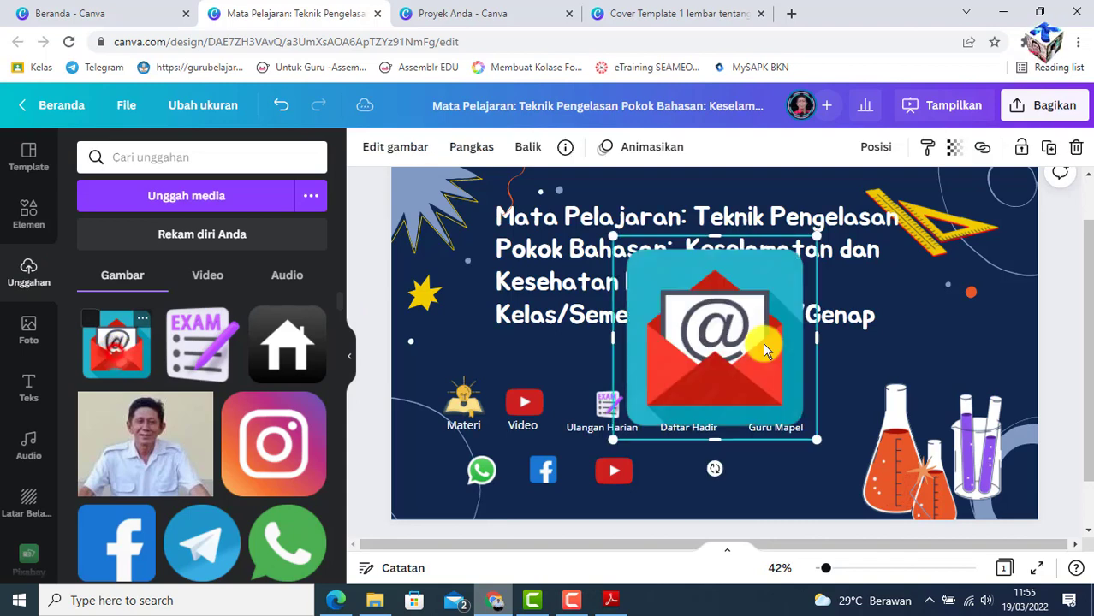
drag(817, 238, 646, 408)
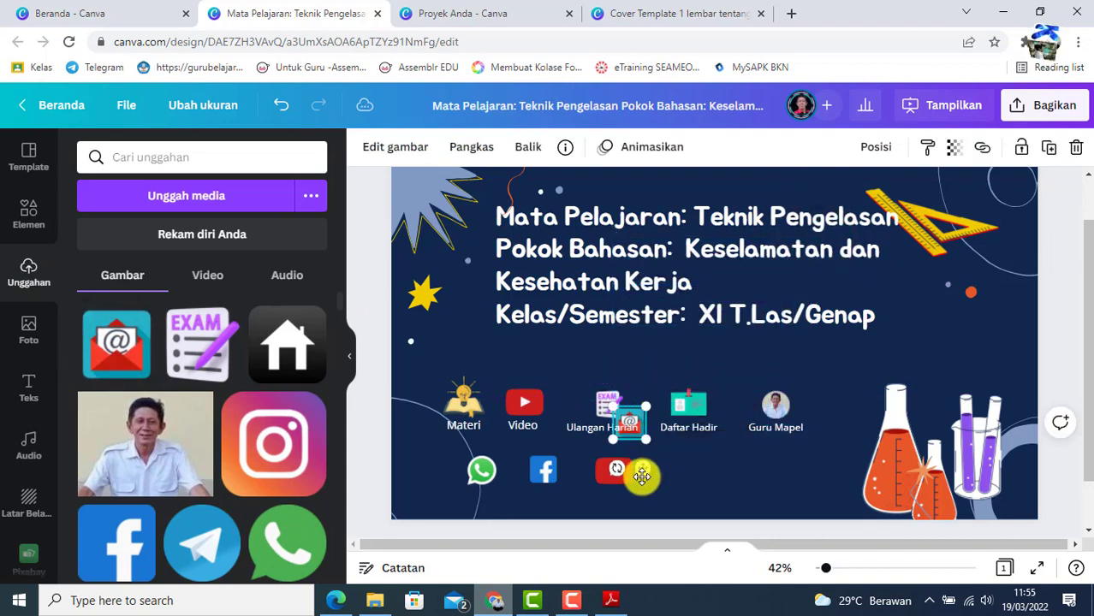
drag(646, 472, 705, 512)
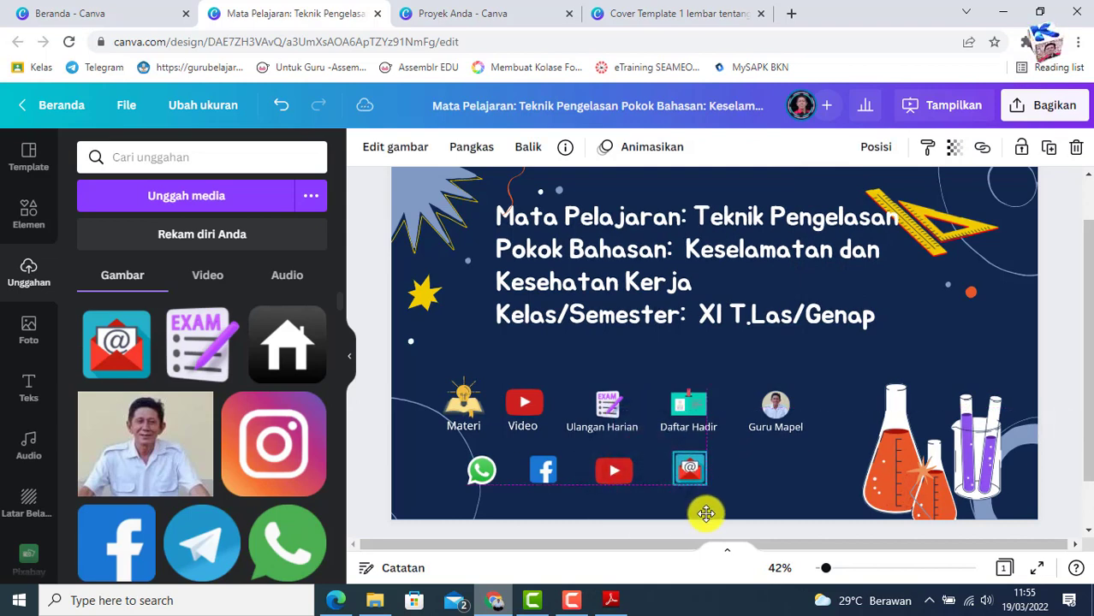
drag(704, 456, 701, 454)
click(739, 471)
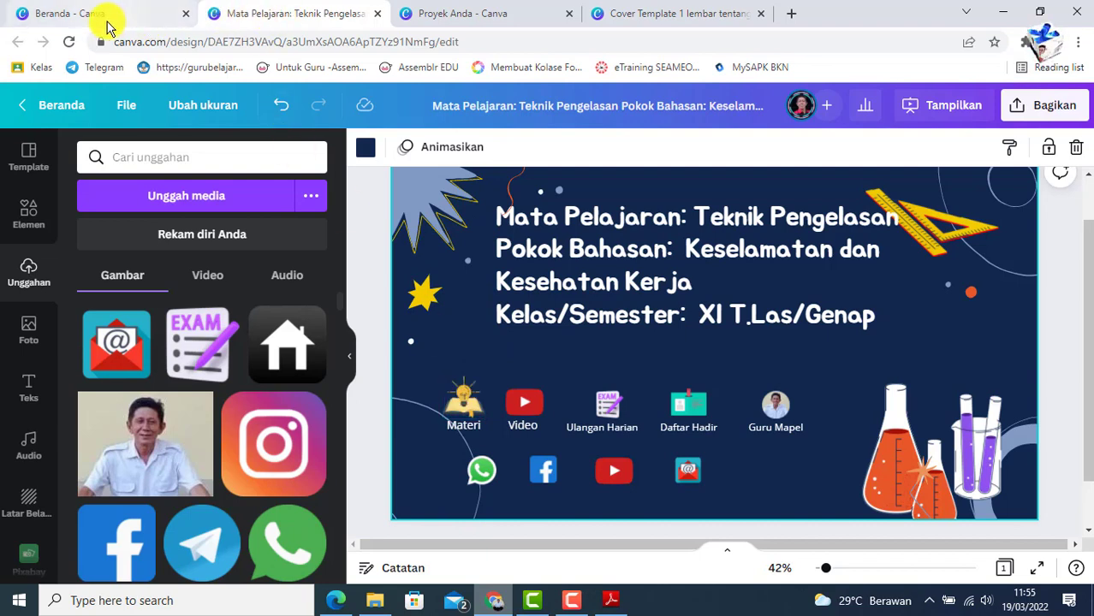
Open the "Materi K3 dalam Pengelasan" design from the projects and set its sharing access to "Yang punya tautan".
click(445, 18)
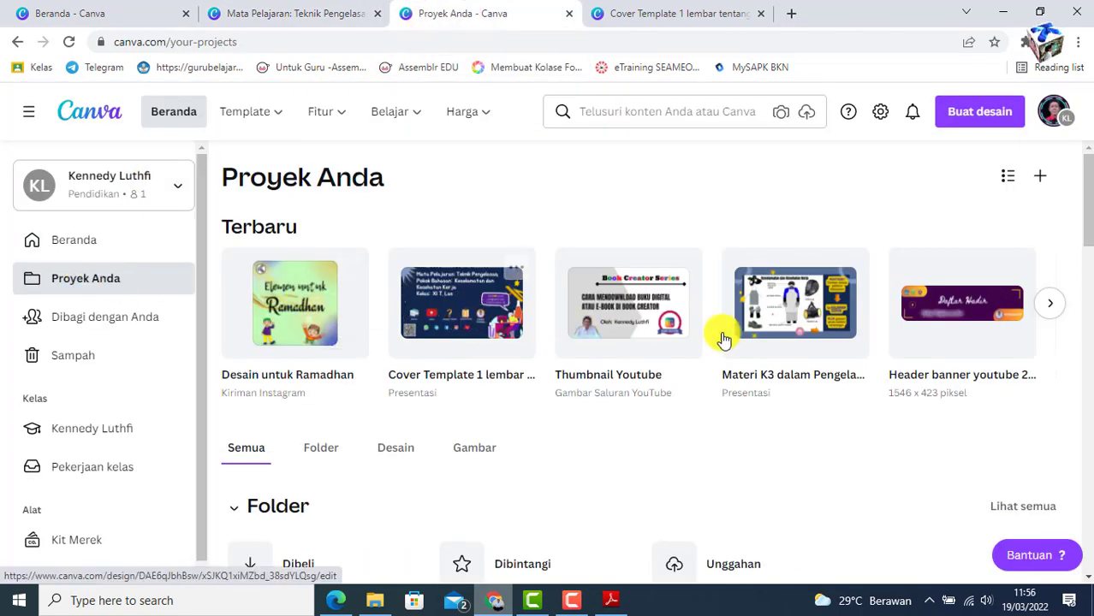
click(796, 310)
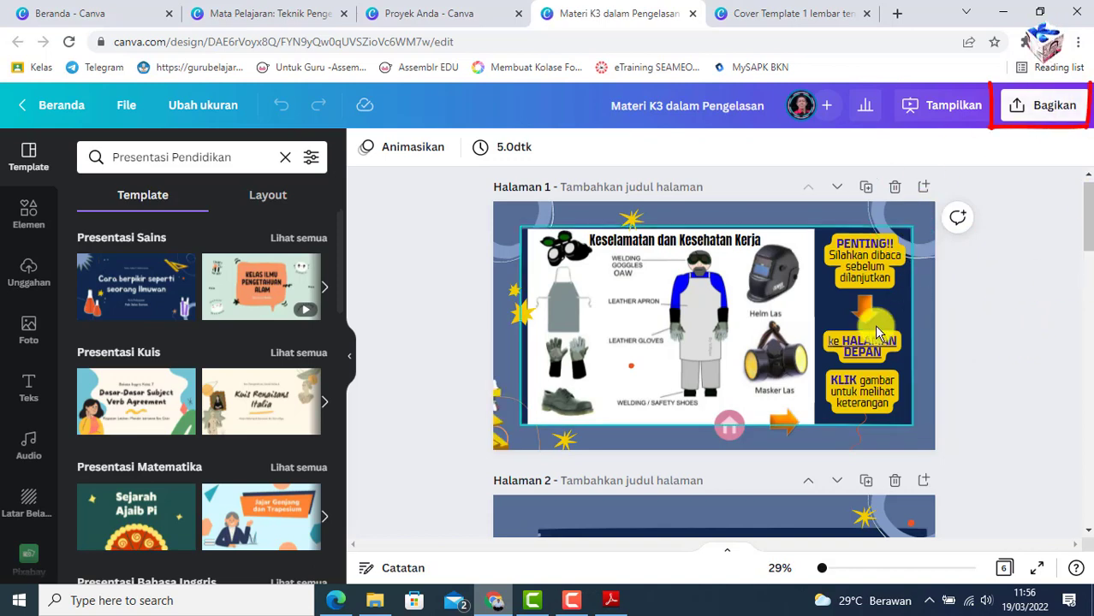
click(1044, 114)
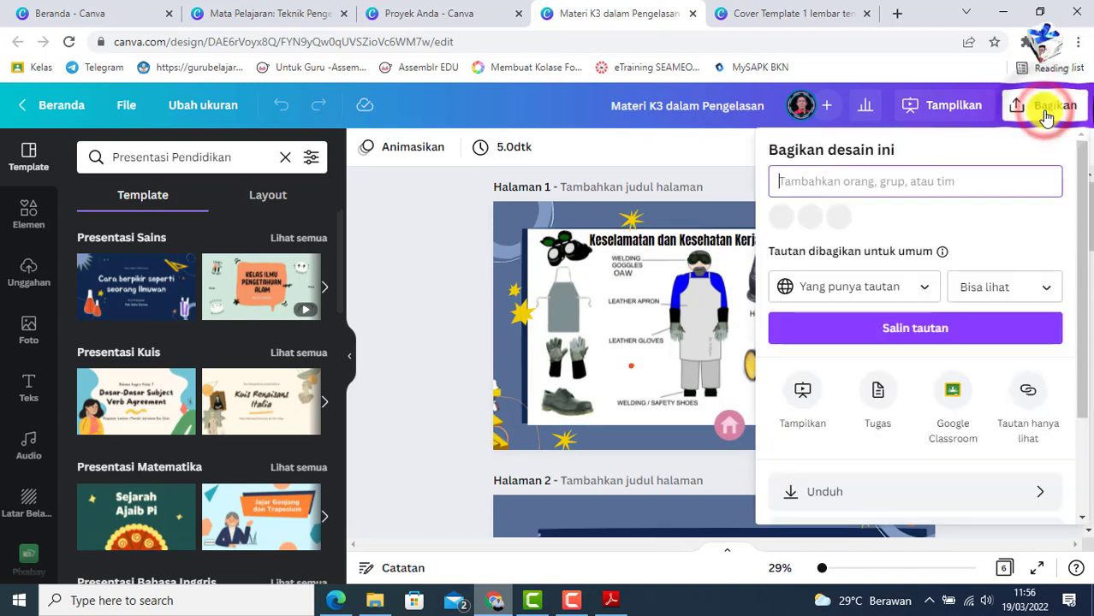
click(927, 289)
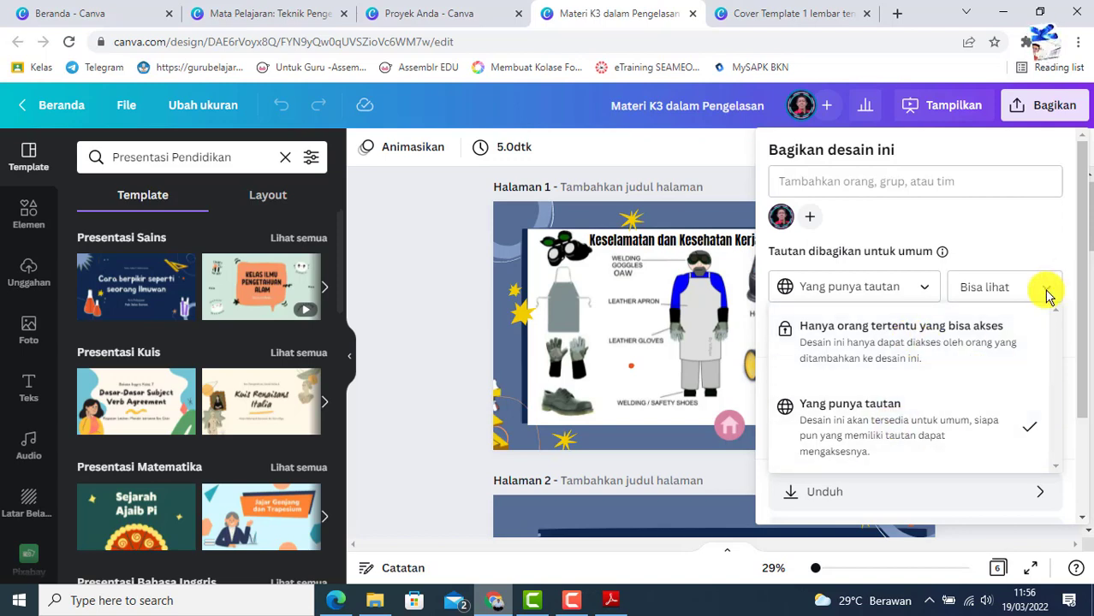
click(899, 415)
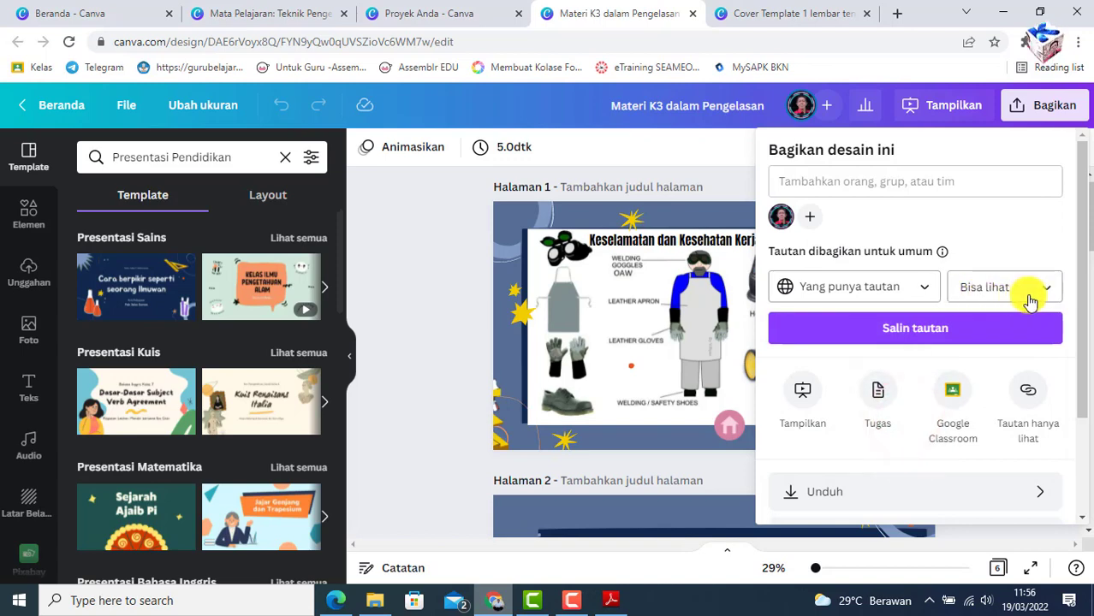
Set the material design's link permission to "Bisa lihat" and copy the share link.
click(1050, 293)
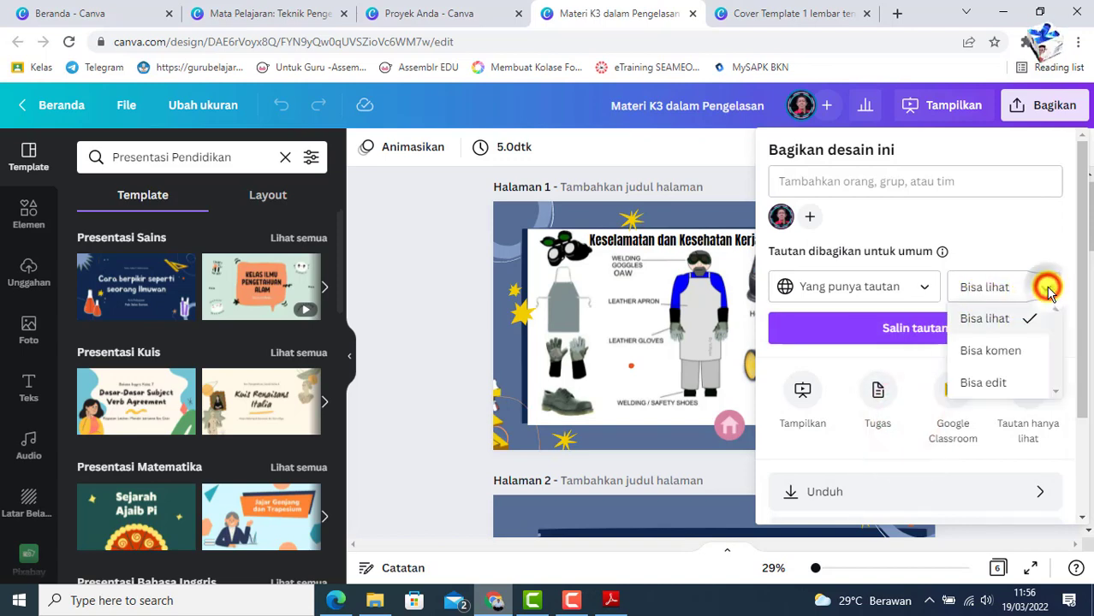
click(1000, 391)
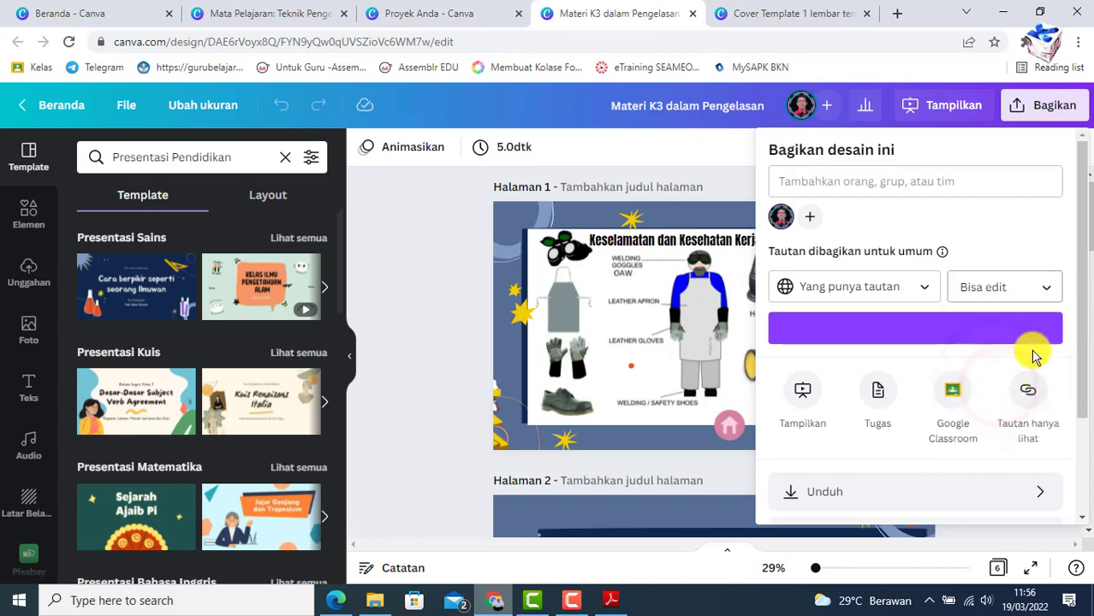
click(1049, 289)
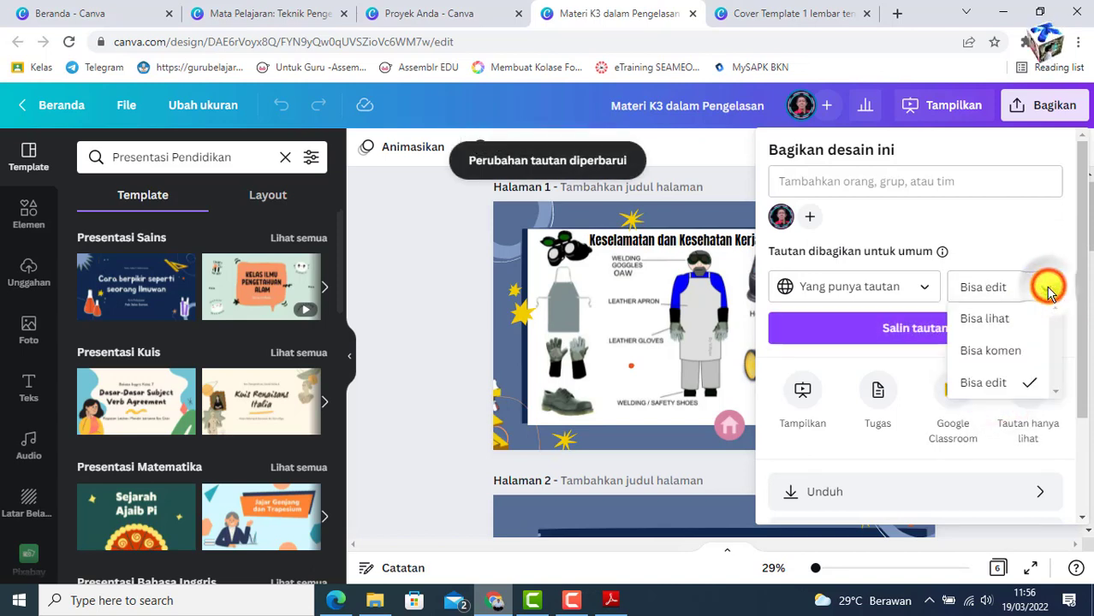
click(1006, 316)
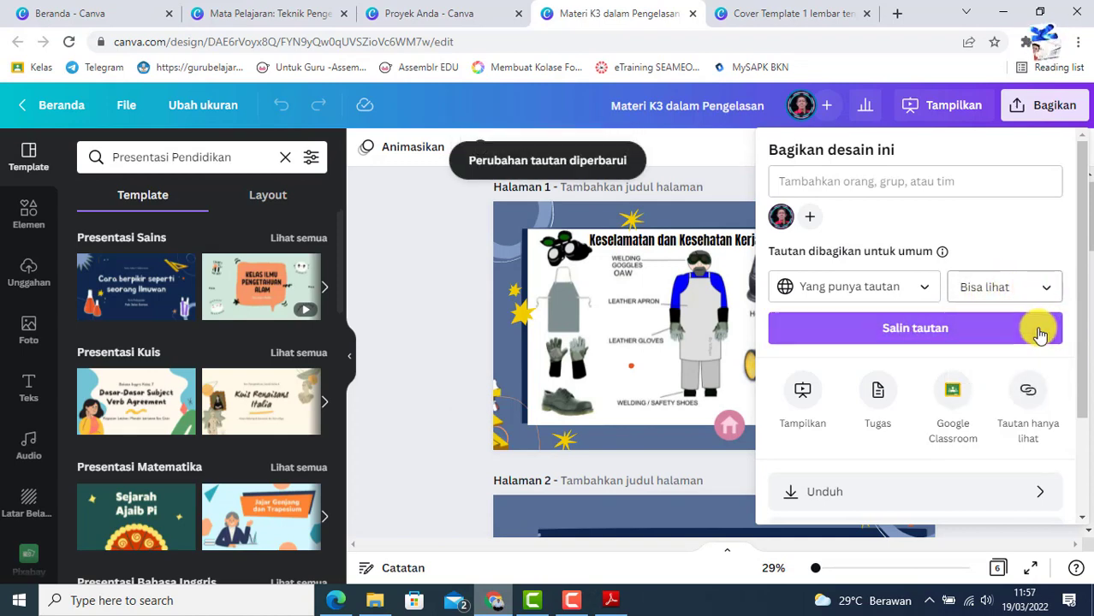
click(918, 335)
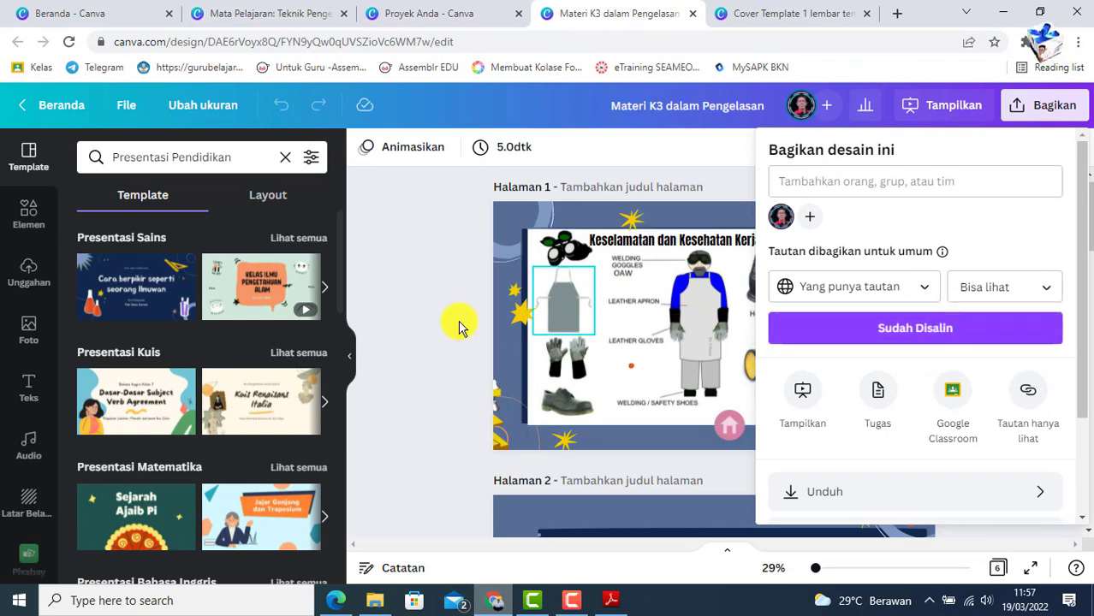
click(405, 311)
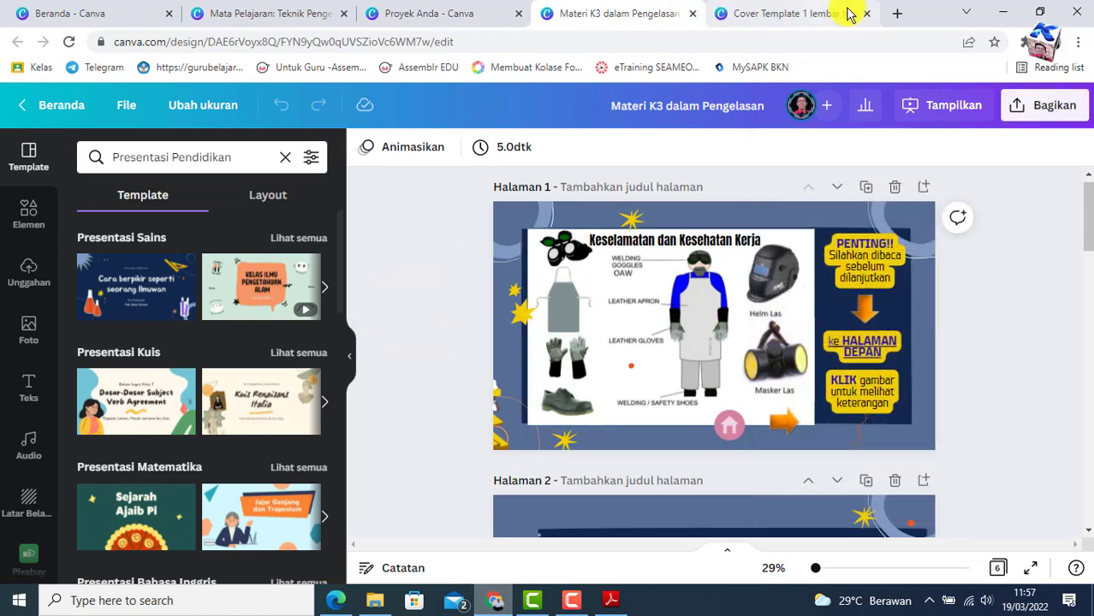
Return to the "Mata Pelajaran: Teknik Pengelasan" cover design and attach the copied share link to the Materi icon.
click(787, 17)
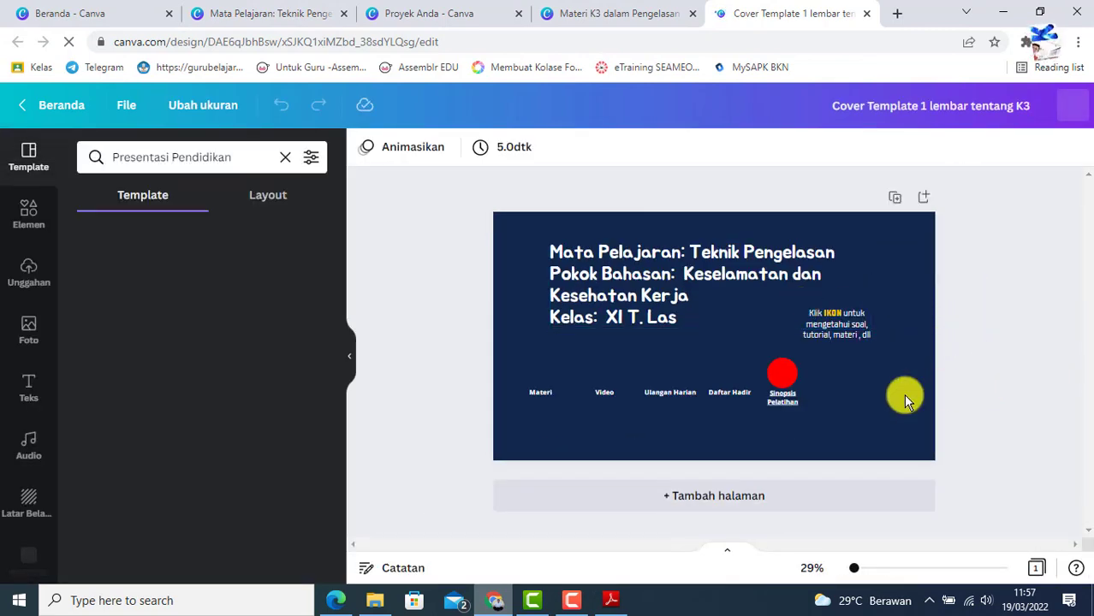
click(294, 14)
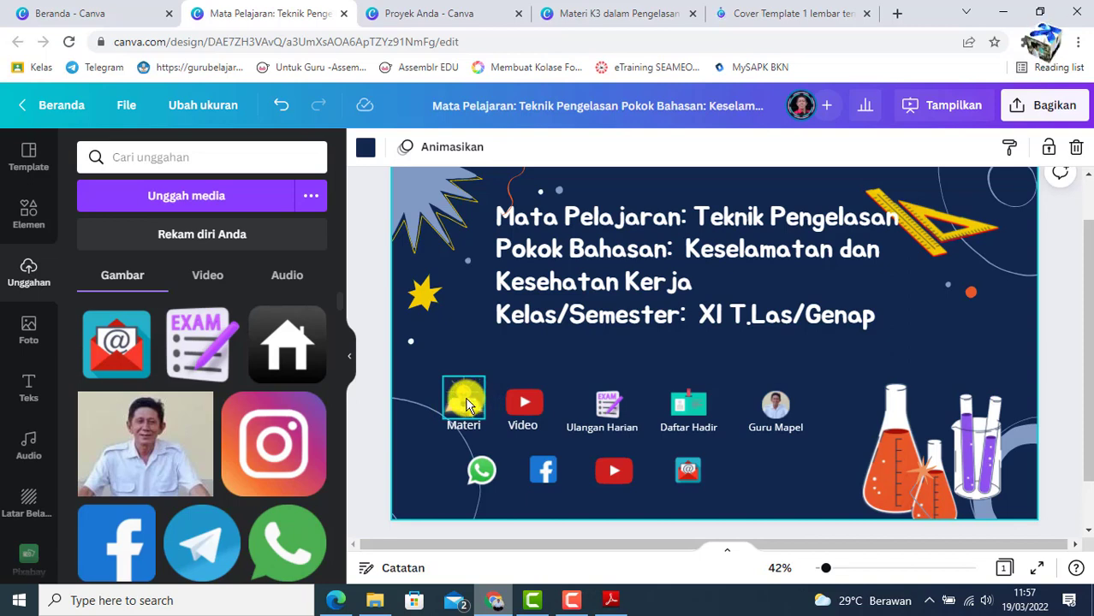
click(466, 405)
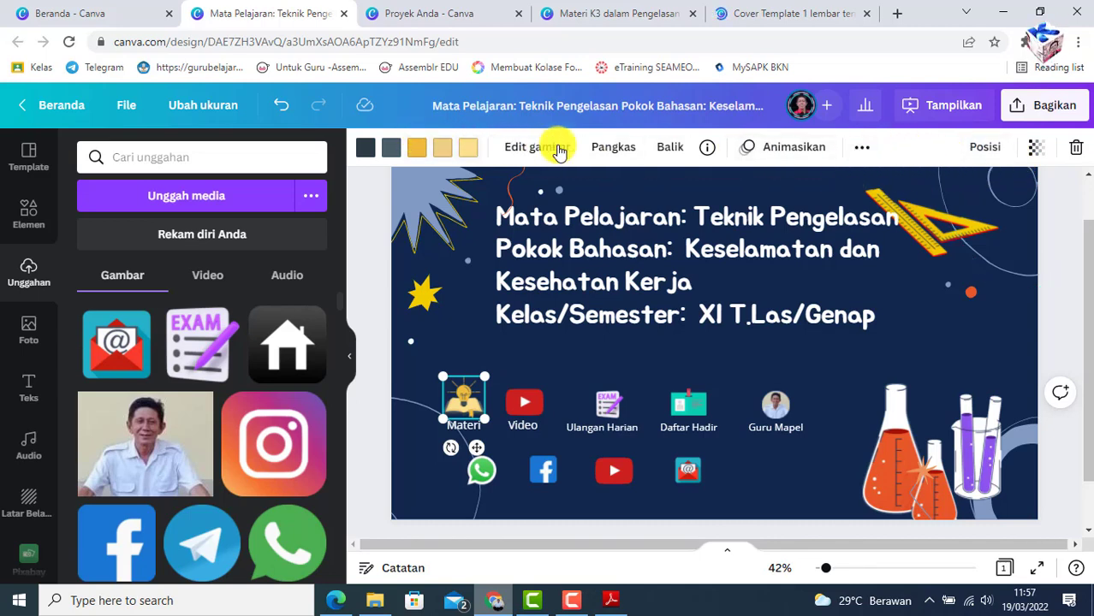
click(865, 149)
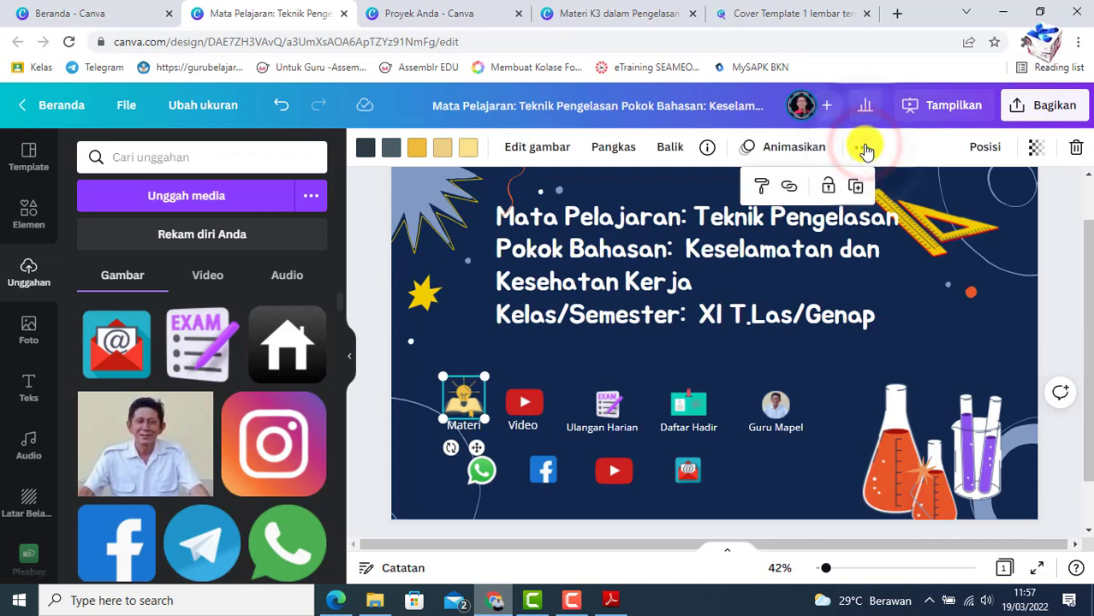
click(788, 190)
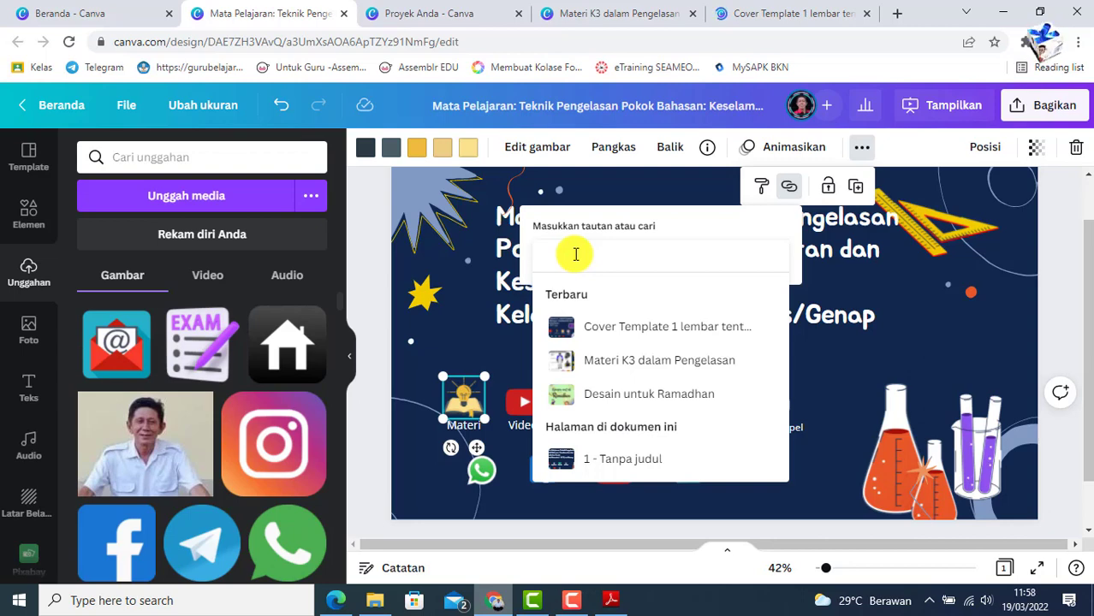
right_click(577, 254)
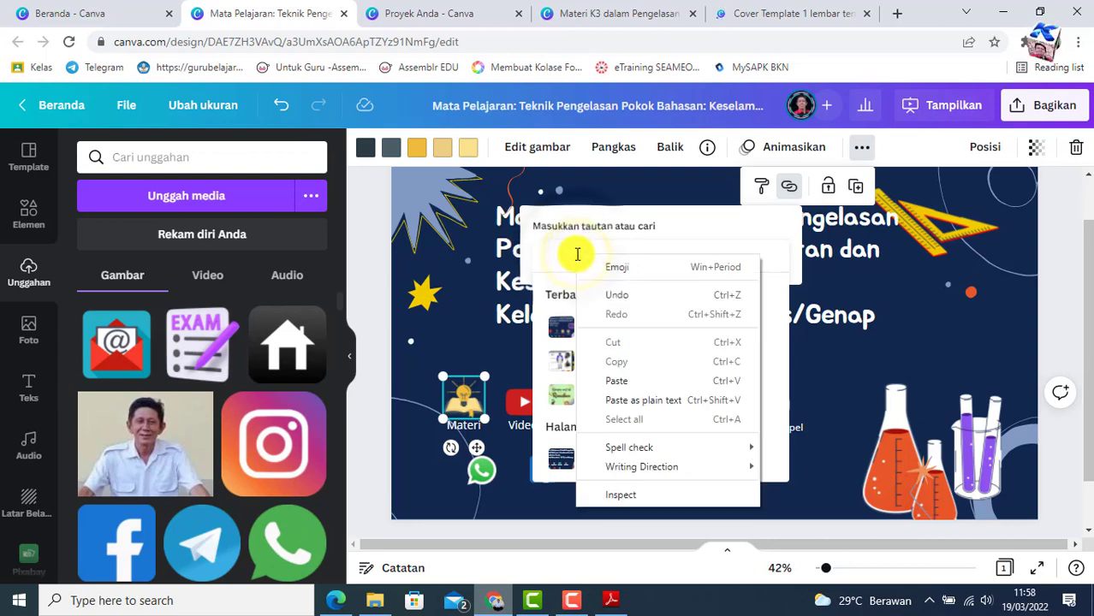
click(629, 381)
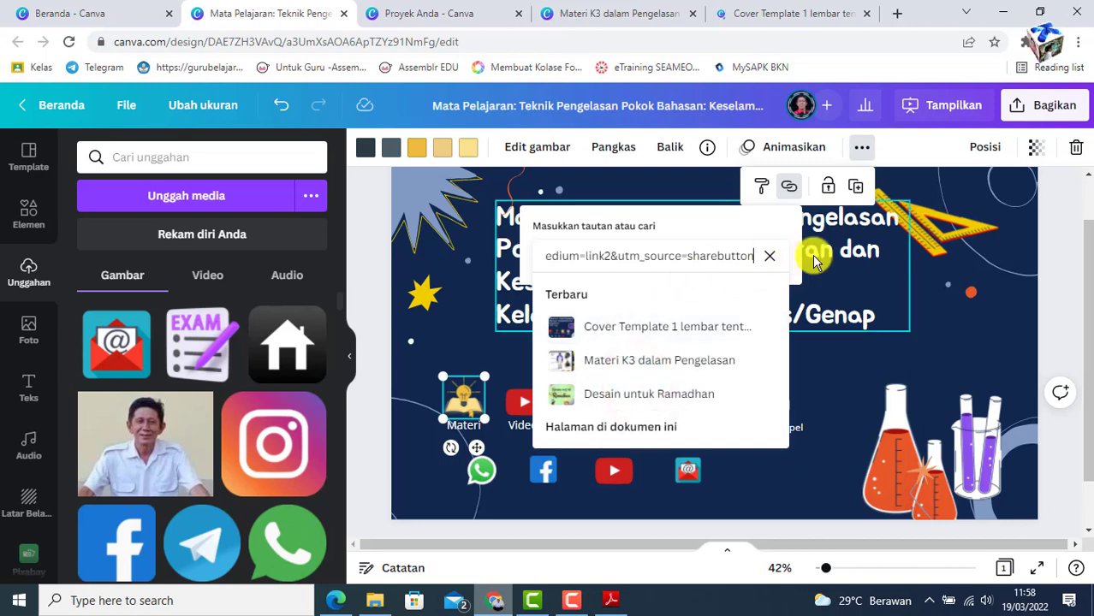
key(Left)
key(Left)
key(Left)
key(Left)
key(Left)
key(Left)
key(Left)
key(Left)
key(Left)
key(Left)
key(Left)
key(Left)
key(Left)
key(Left)
key(Left)
key(Left)
key(Left)
key(Left)
key(Left)
key(Left)
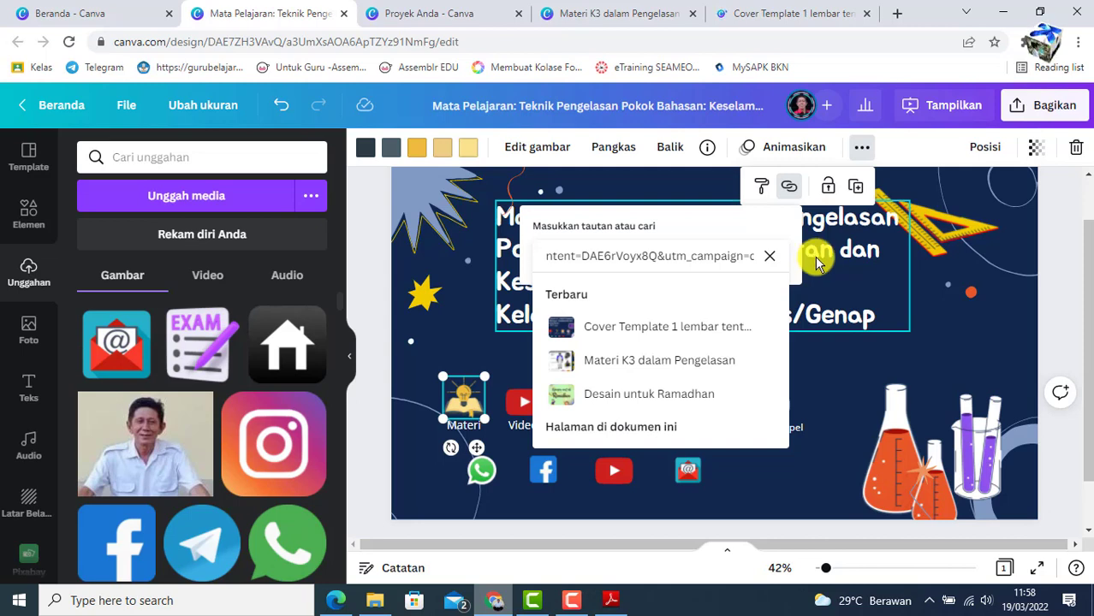
click(1058, 333)
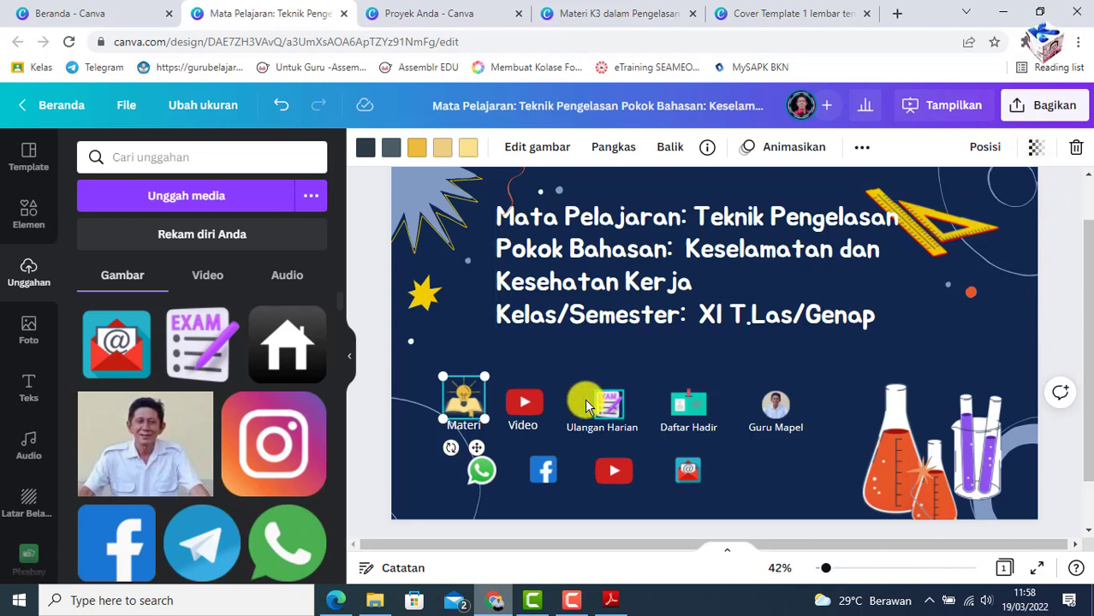
Select the Video icon on the cover and open YouTube in a new browser tab.
click(527, 403)
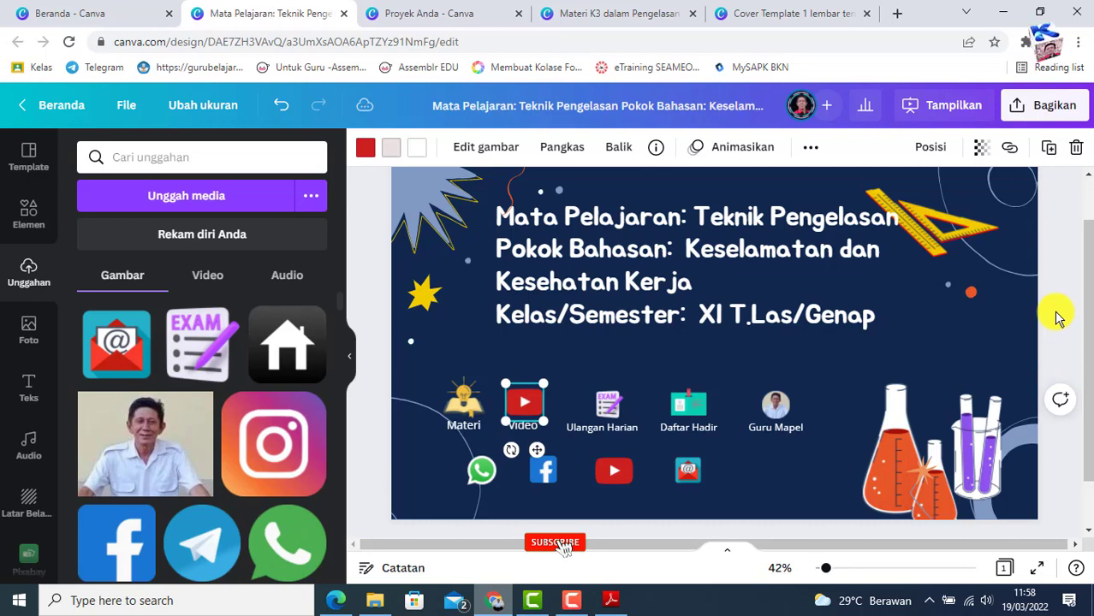
click(896, 15)
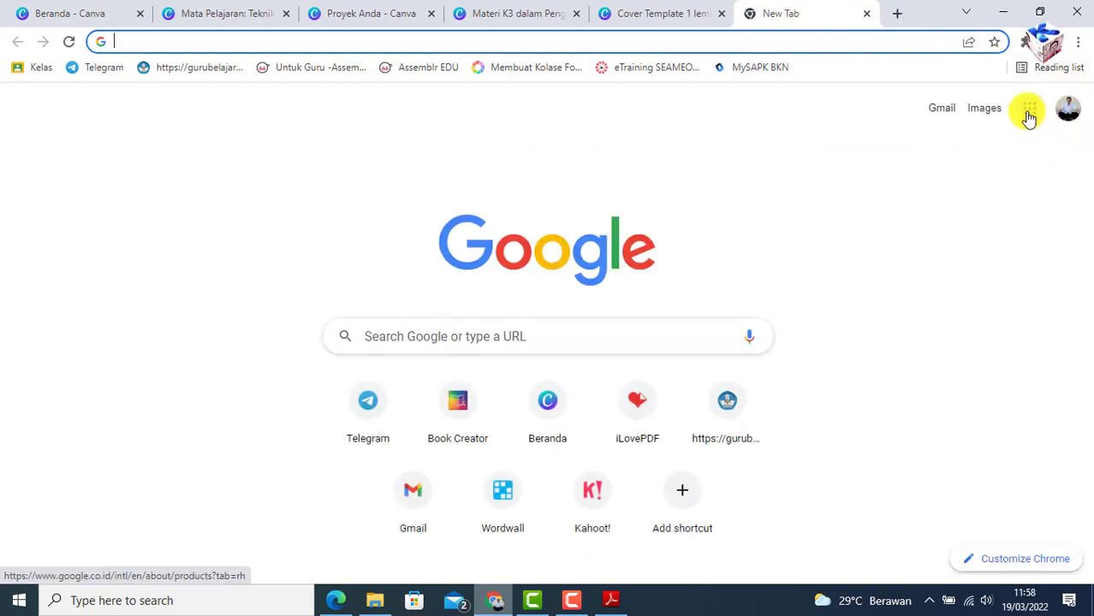
click(1030, 115)
scroll(963, 381, down, 2)
scroll(965, 394, down, 1)
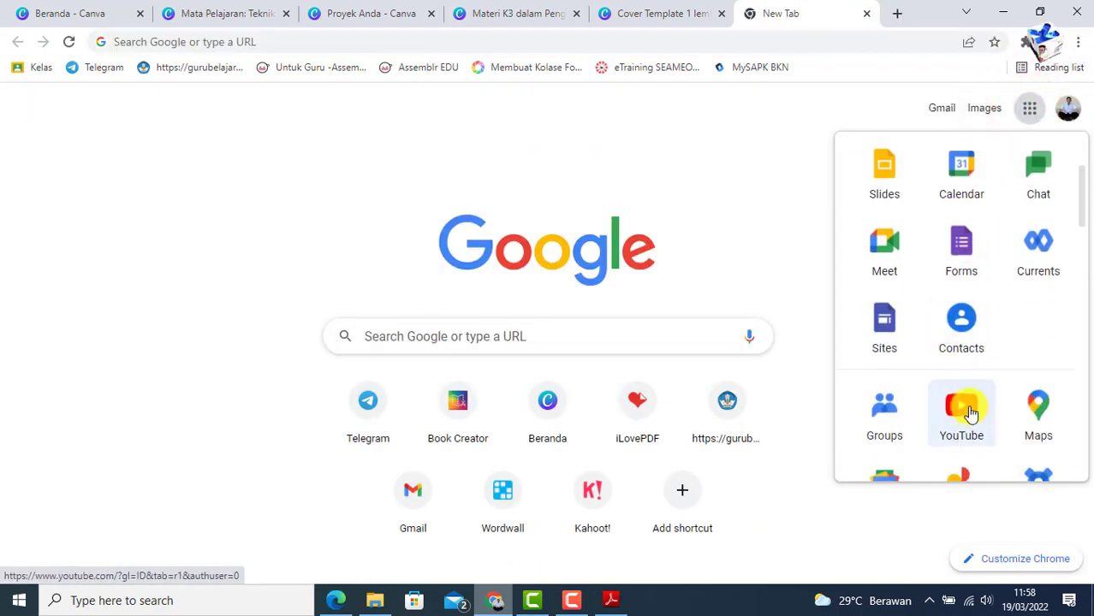
click(970, 413)
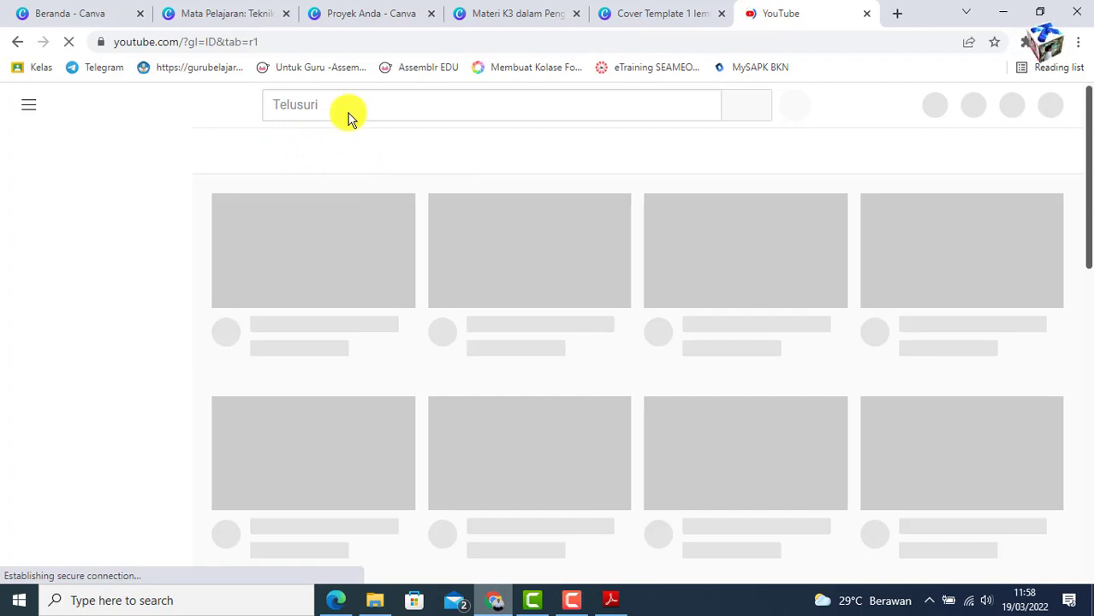
Search YouTube for "keselamatan keraj di bengkel las".
click(364, 105)
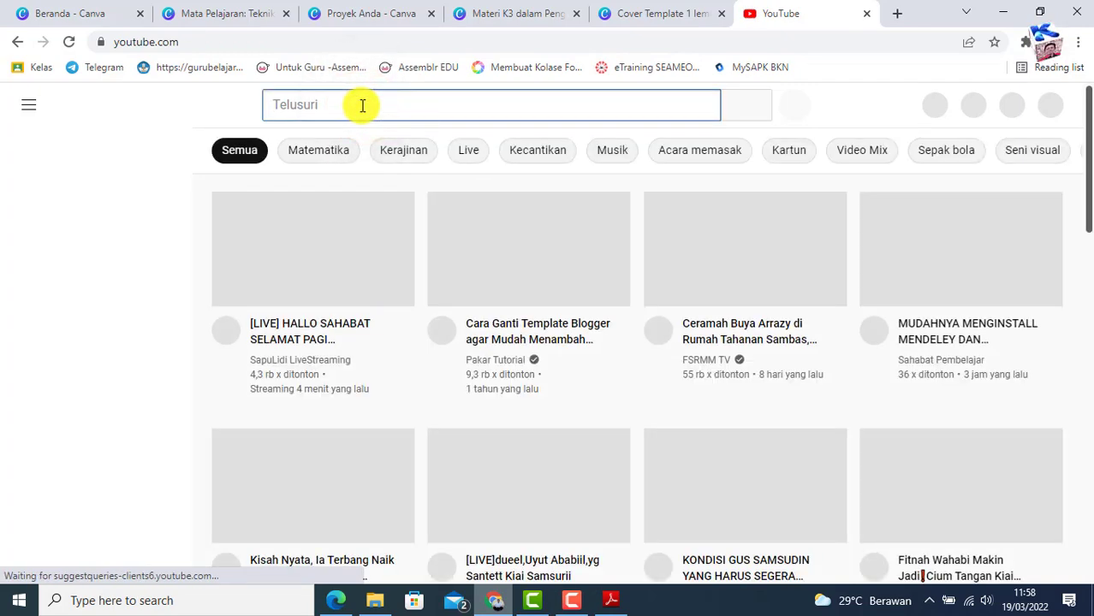
text(keselama)
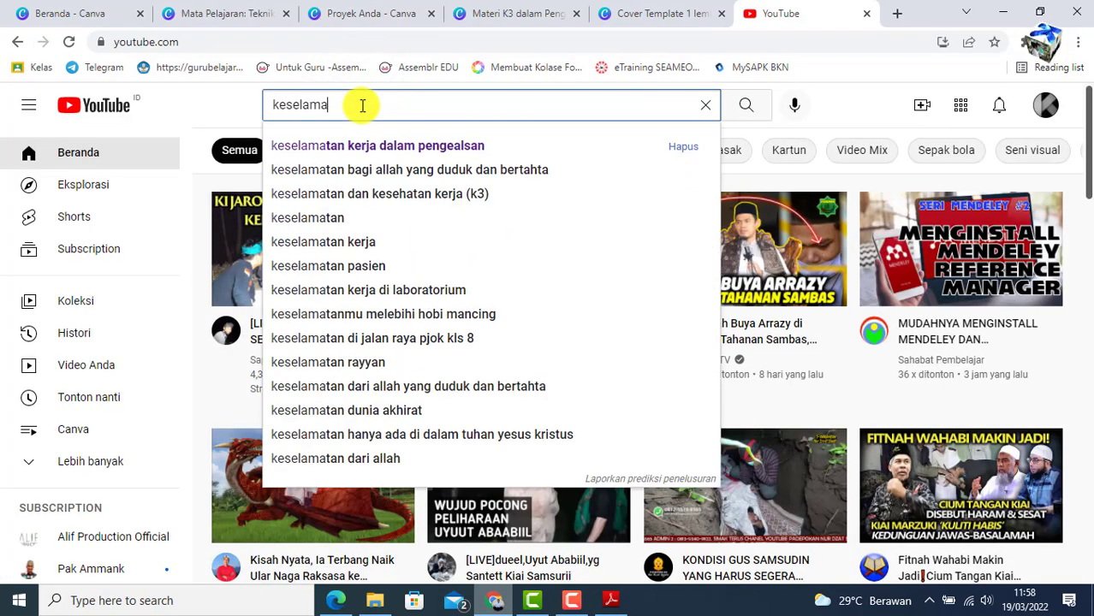
text(tan ker)
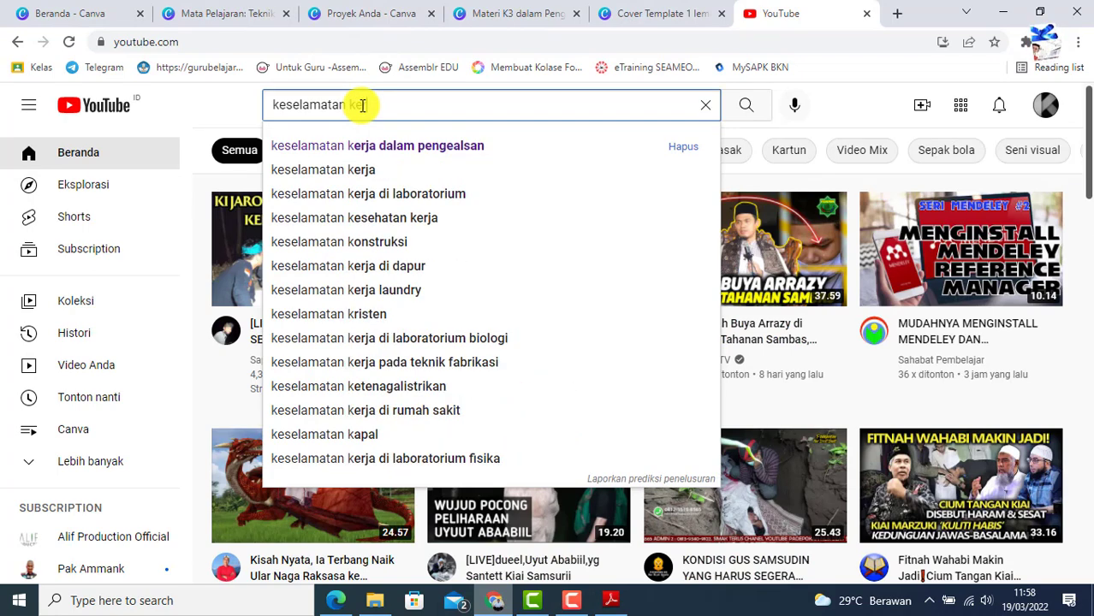
text(aj di beng)
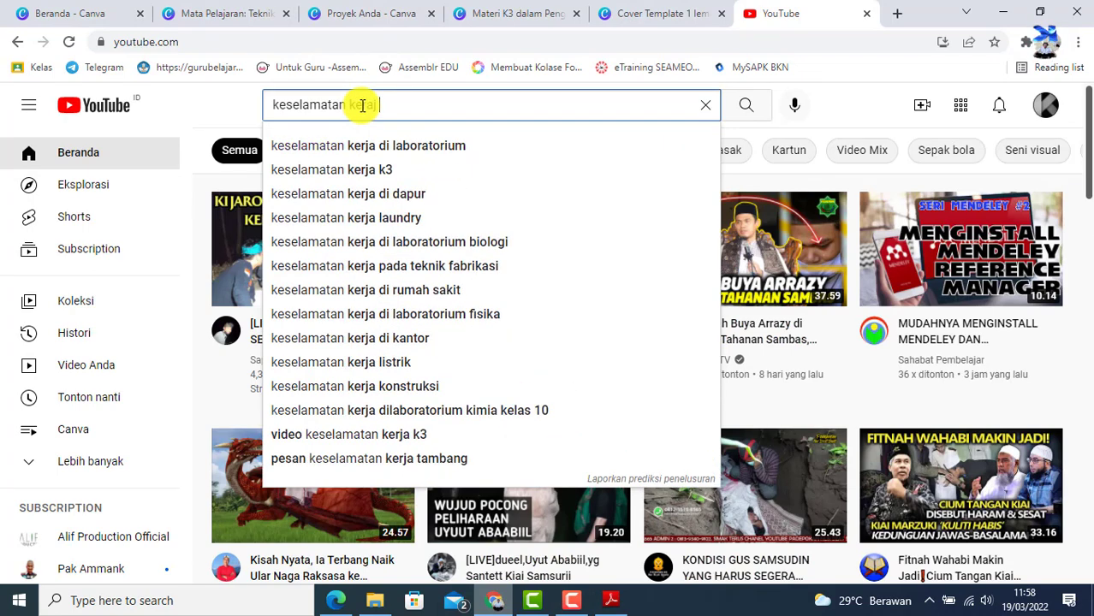
text(kel)
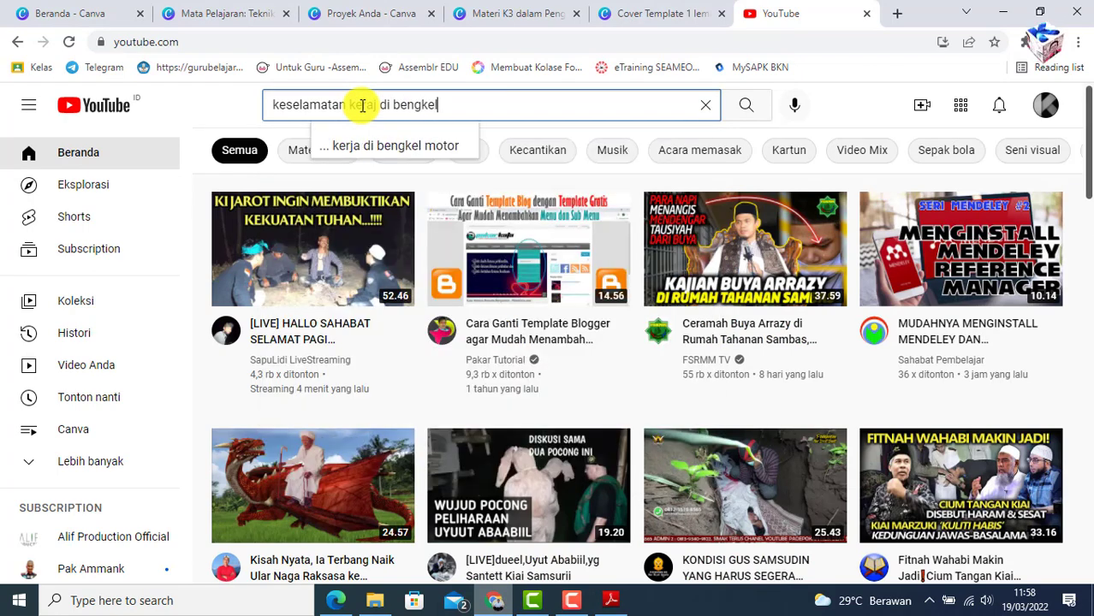
text( las)
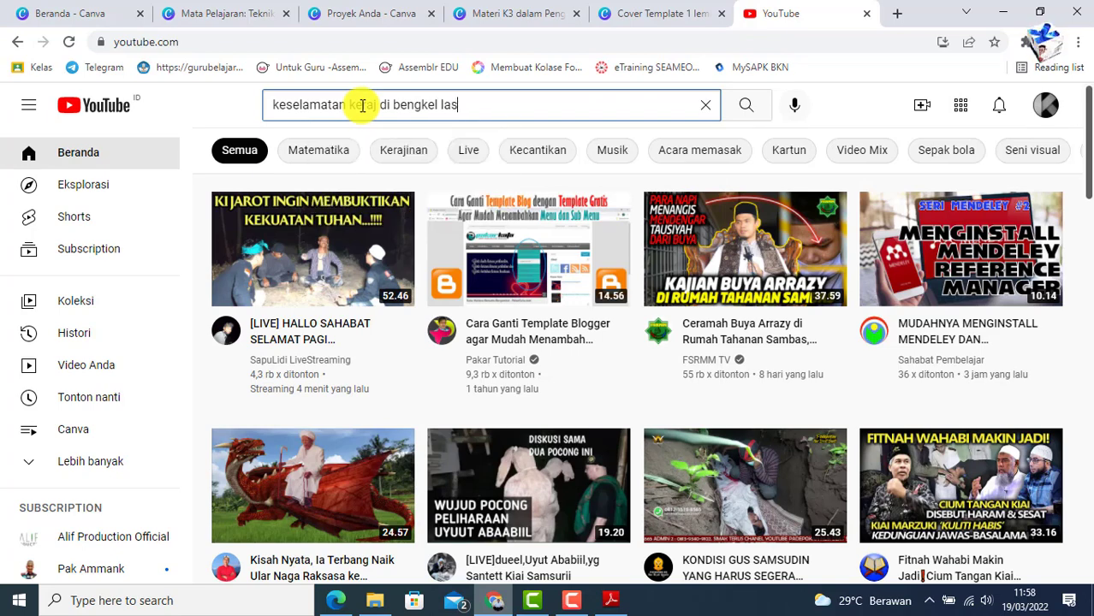
key(Return)
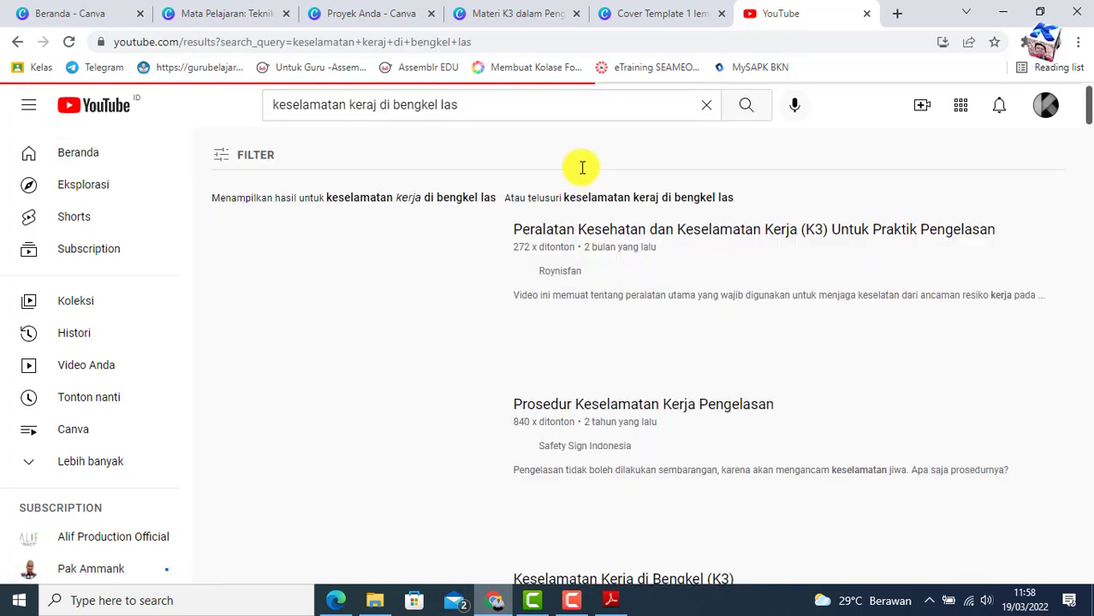
Open the video "Peralatan Kesehatan dan Keselamatan Kerja (K3) Untuk Praktik Pengelasan" and pause playback.
mouse_move(354, 324)
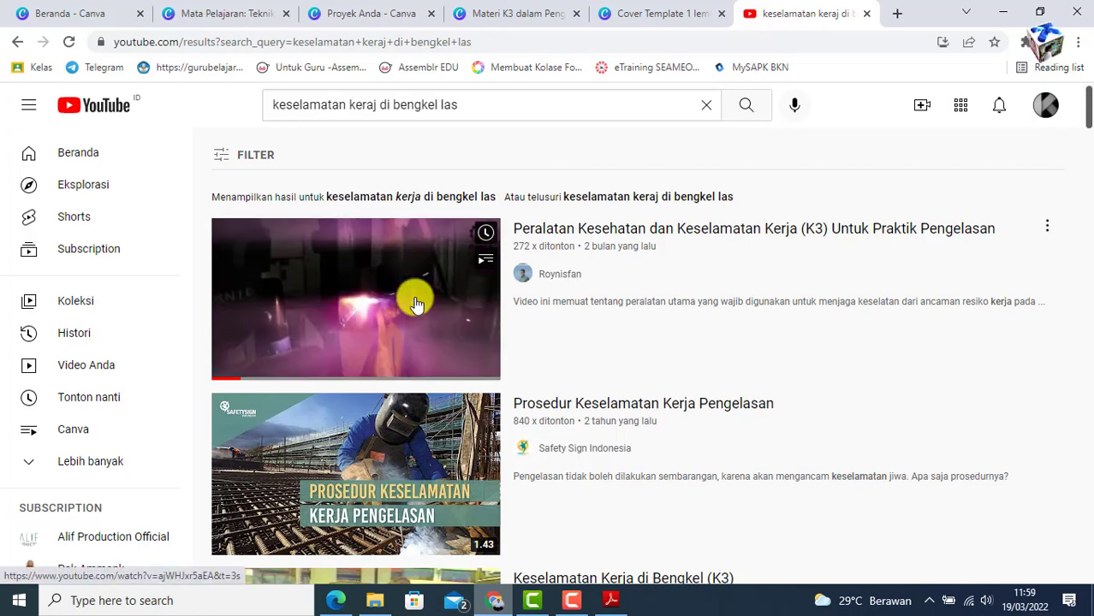
click(1048, 226)
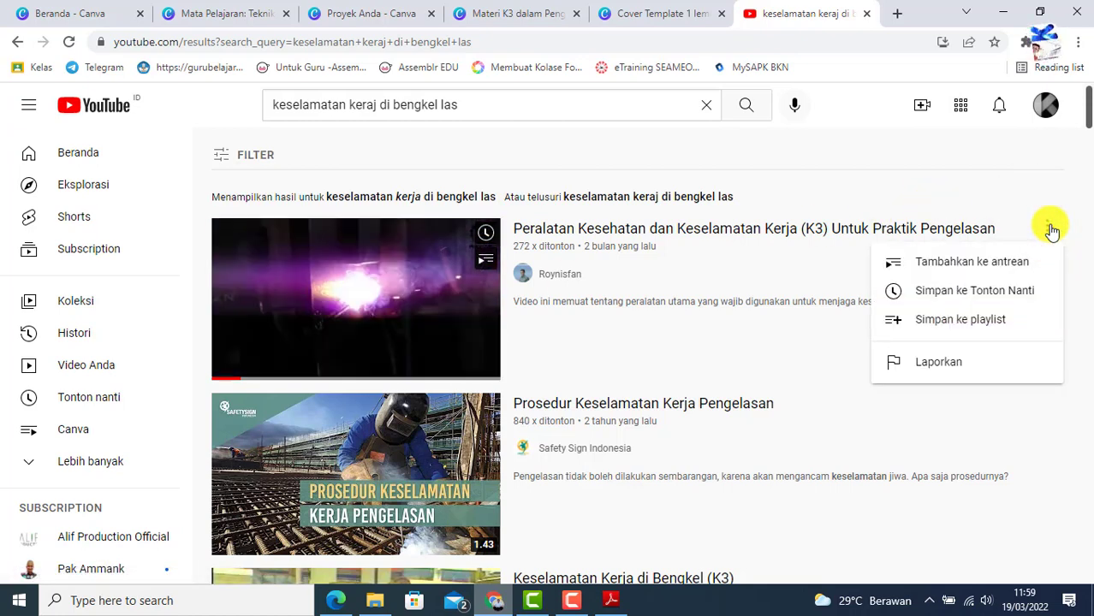
click(394, 304)
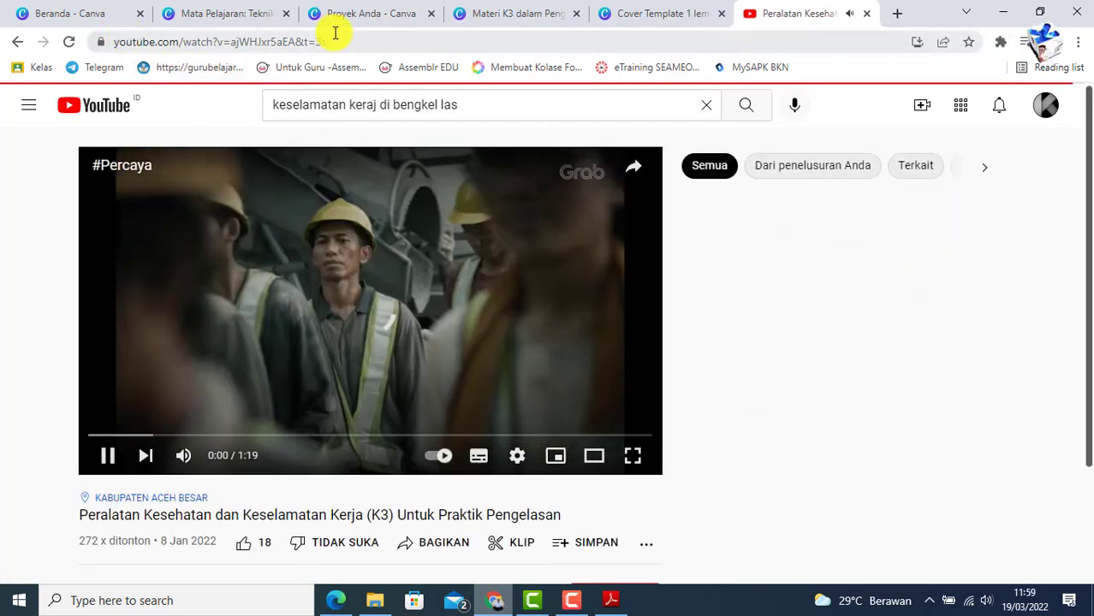
click(129, 356)
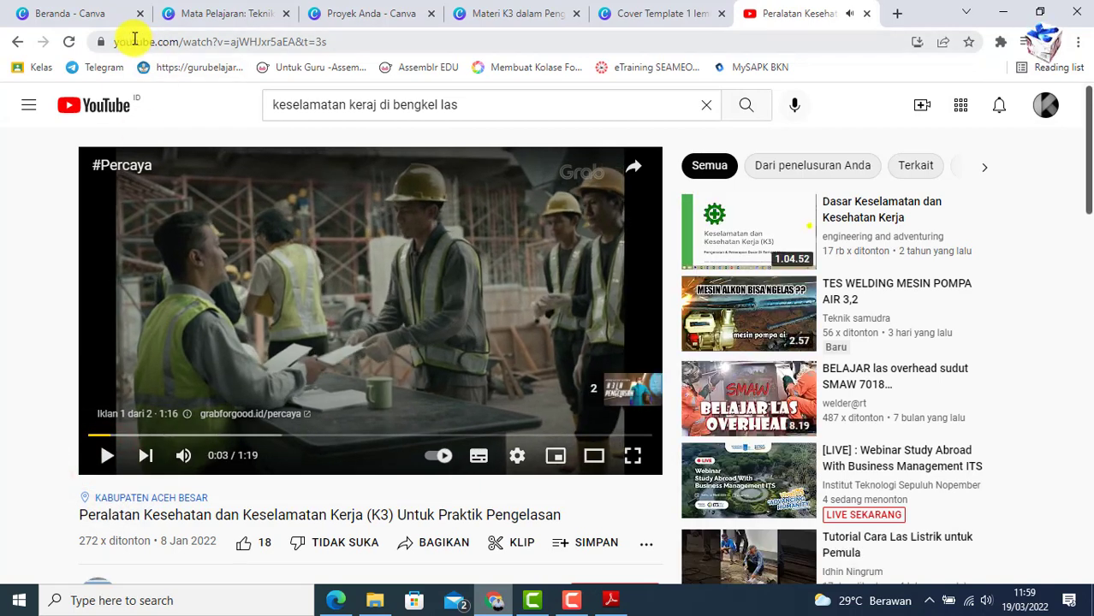
Copy the full web address of the open K3 welding equipment video.
drag(134, 39, 337, 39)
key(ctrl+c)
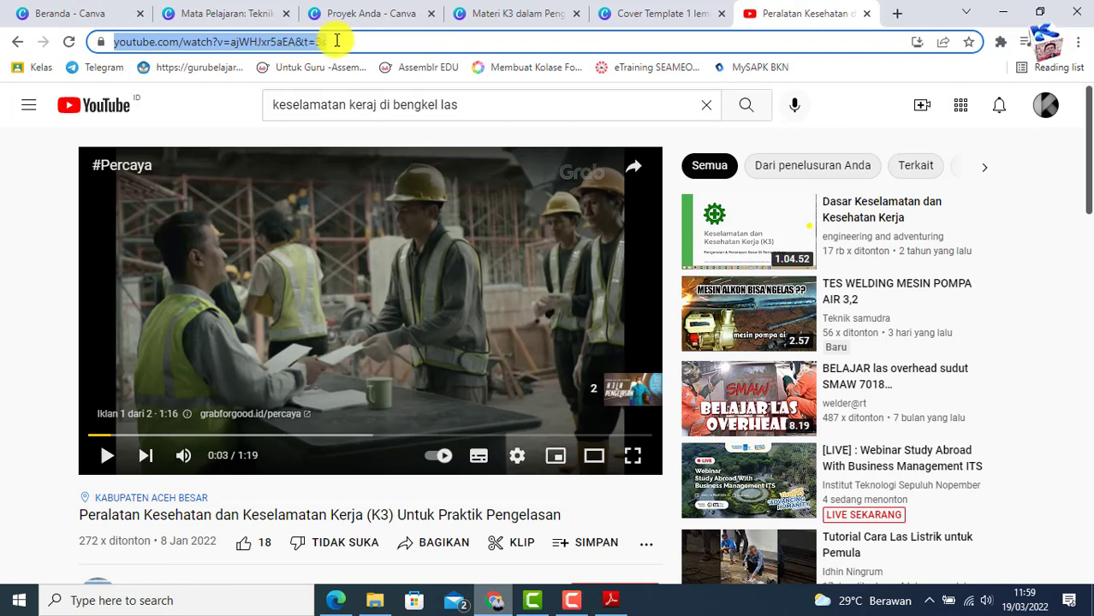
right_click(336, 41)
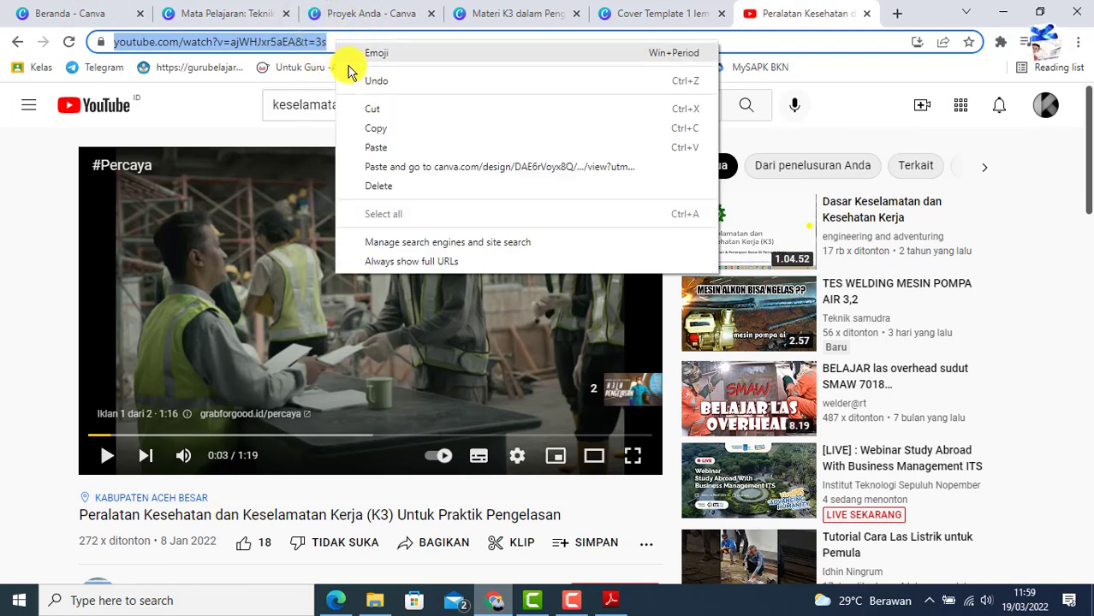
click(377, 128)
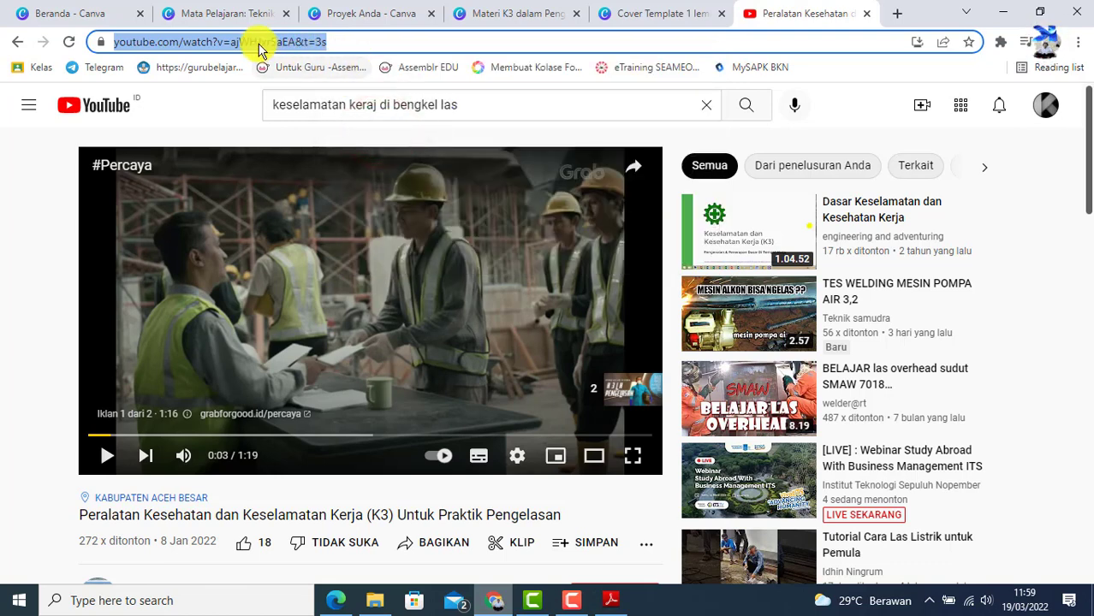
Return to the "Mata Pelajaran: Teknik Pengelasan" cover design and attach the copied YouTube address to the Video icon.
click(217, 16)
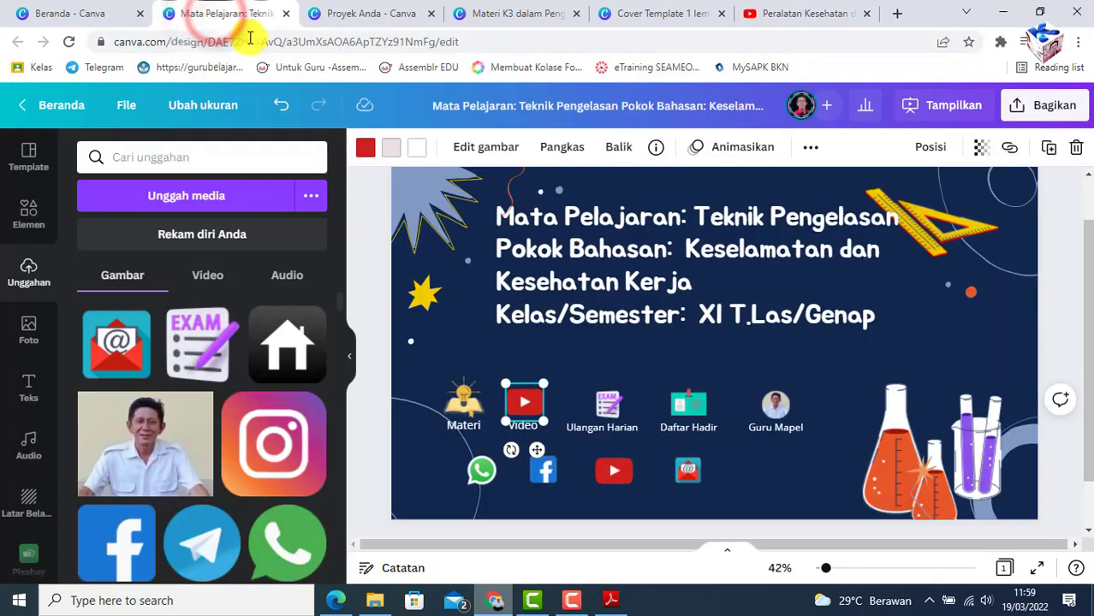
click(615, 355)
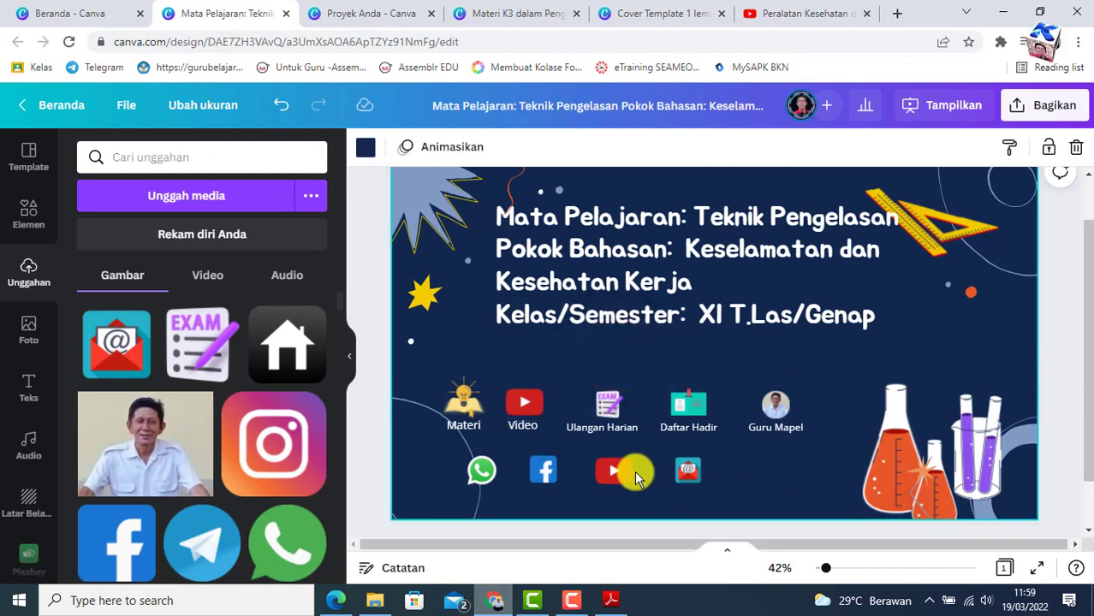
click(524, 409)
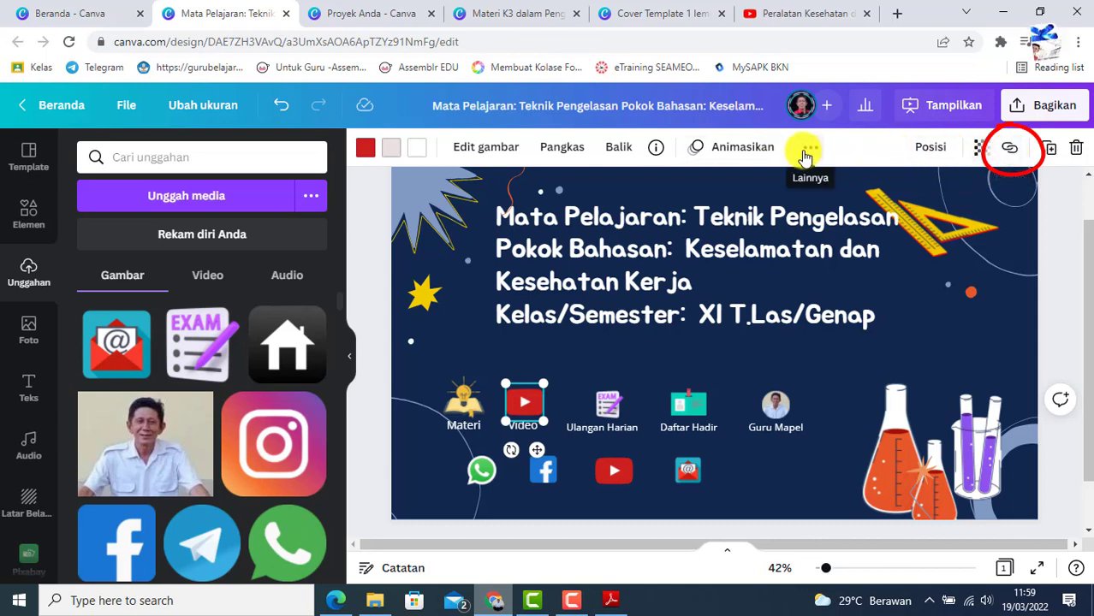
click(1012, 150)
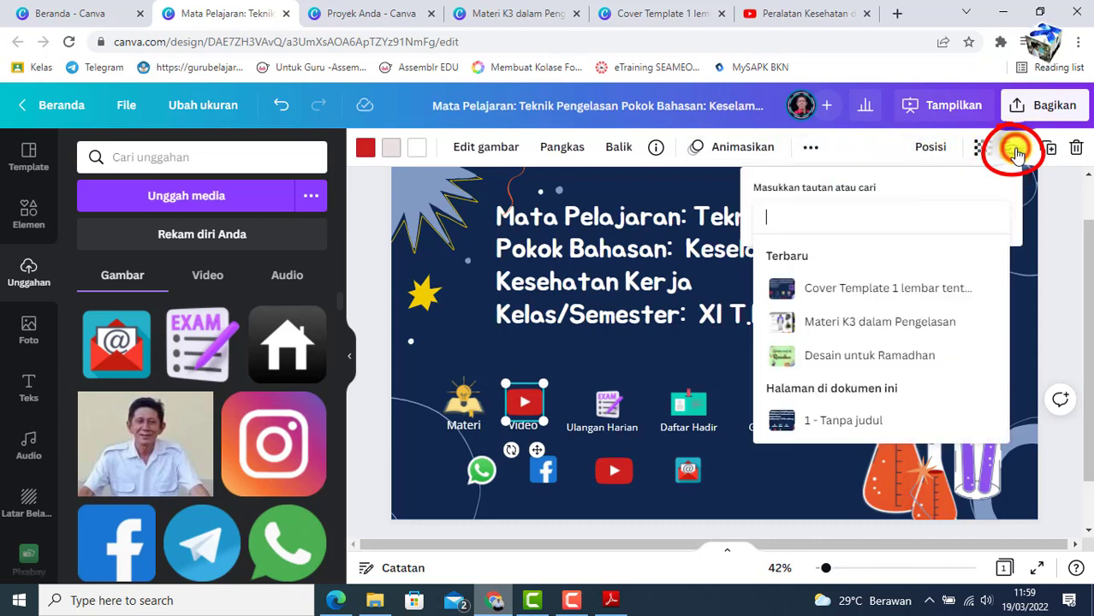
right_click(838, 217)
click(875, 341)
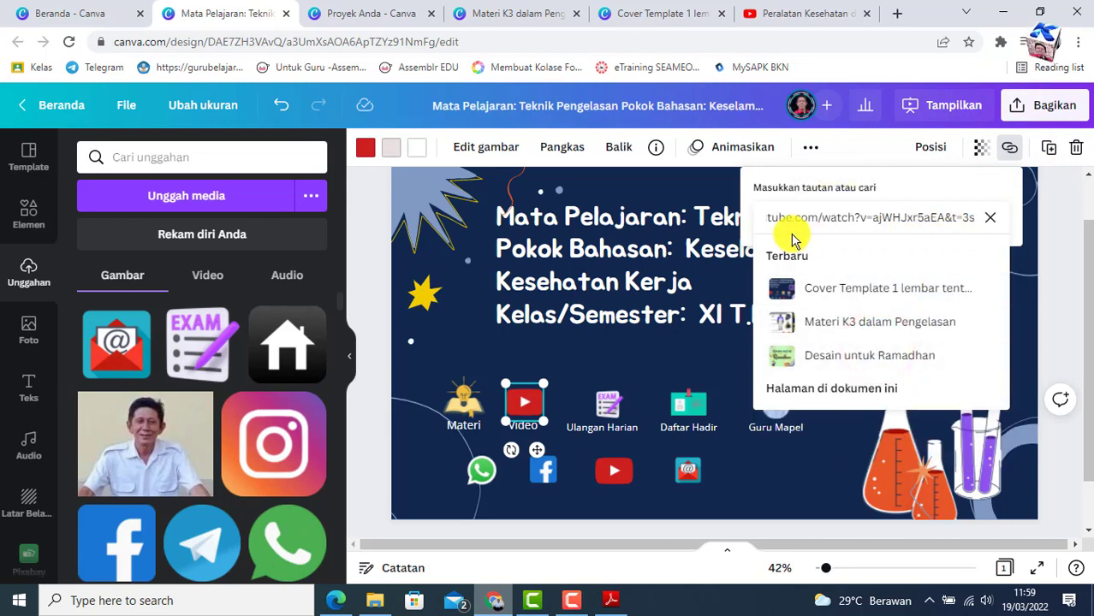
click(1055, 313)
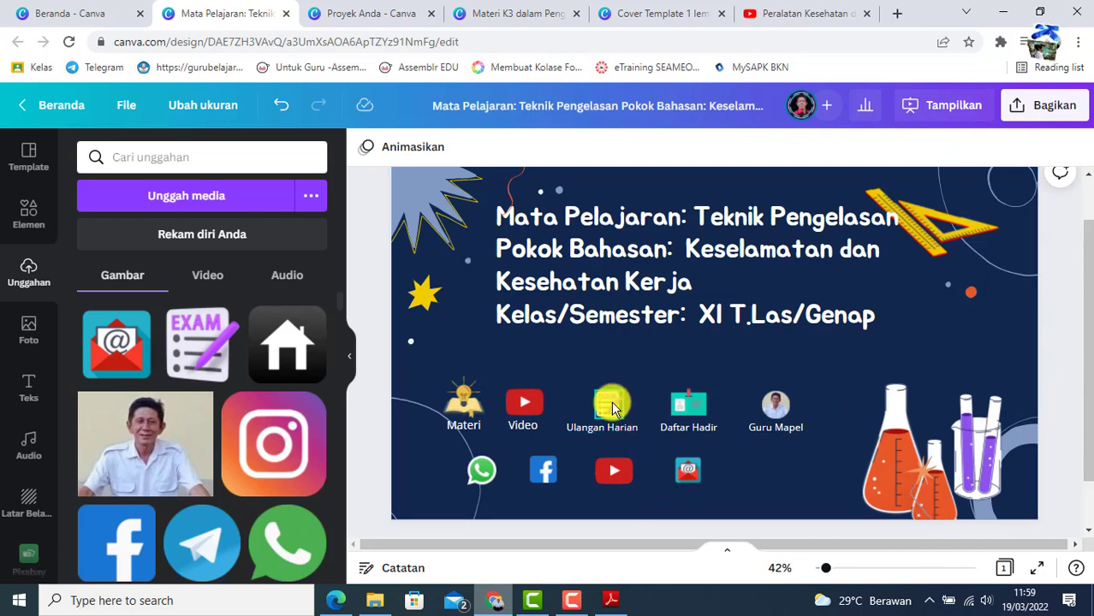
Close the YouTube page and open quizizz.com in a new browser tab.
click(866, 13)
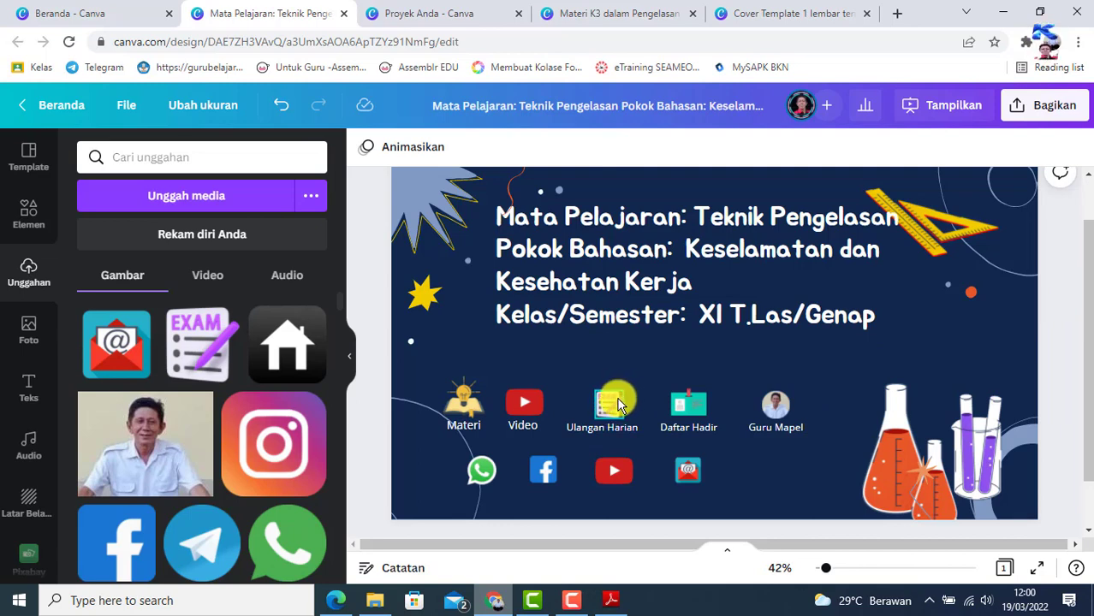
click(897, 14)
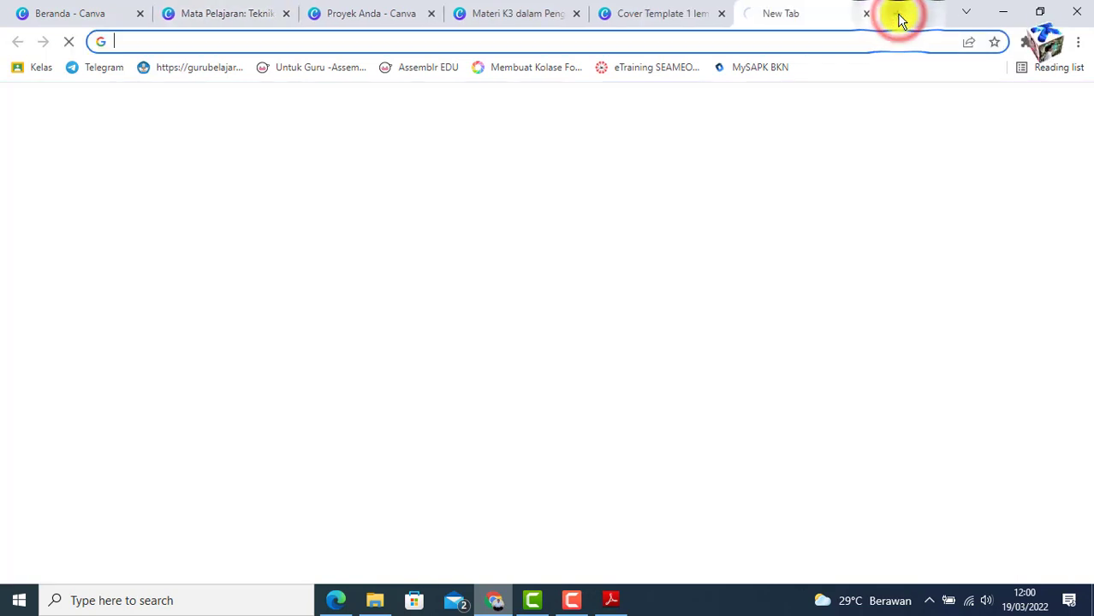
click(560, 41)
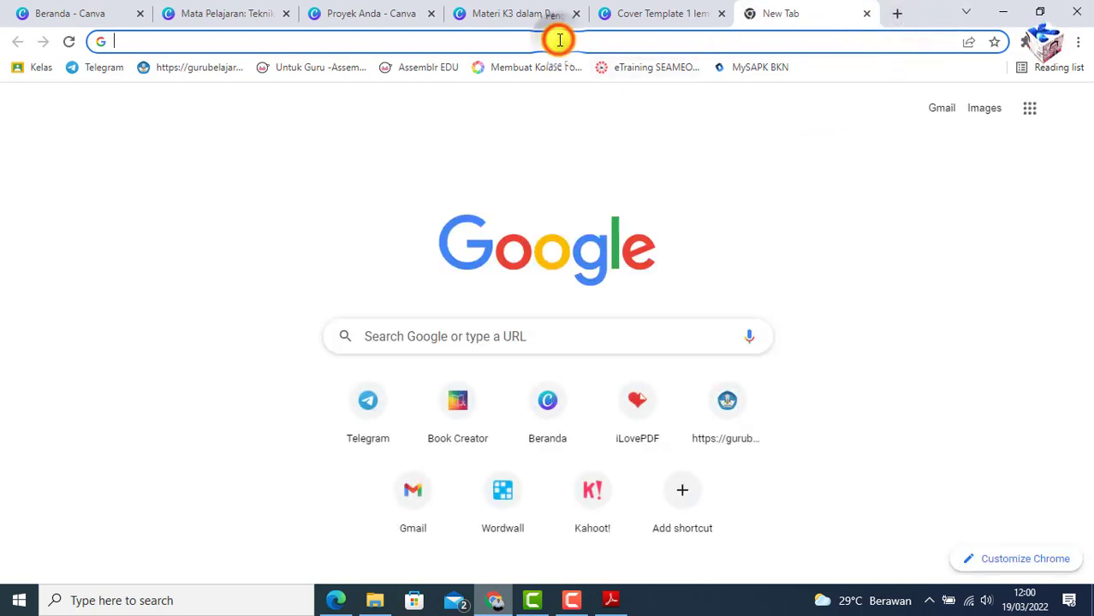
text(quizizz)
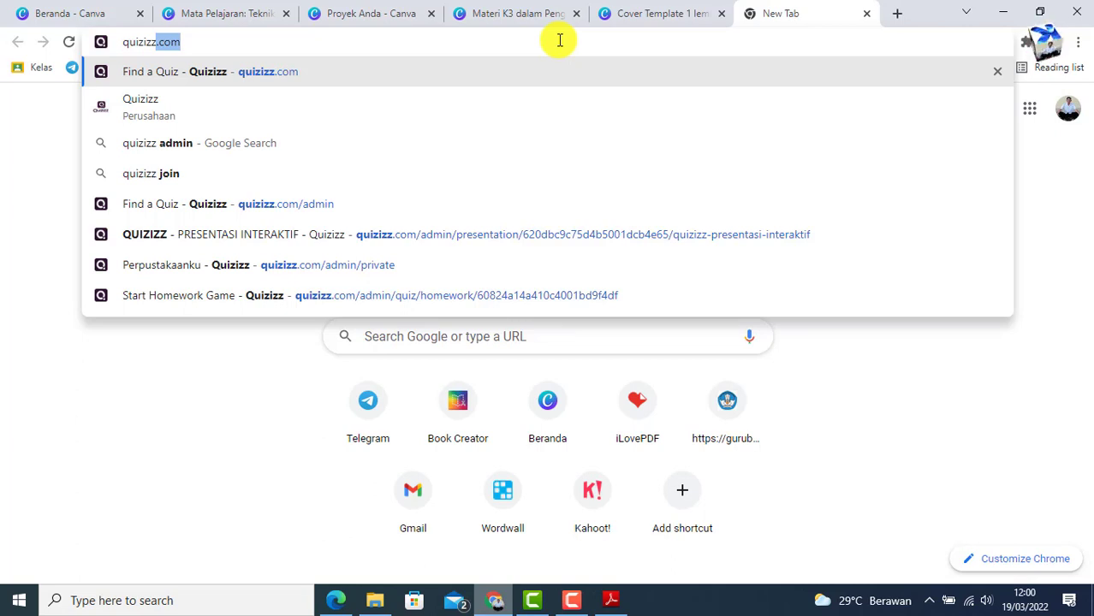
key(Return)
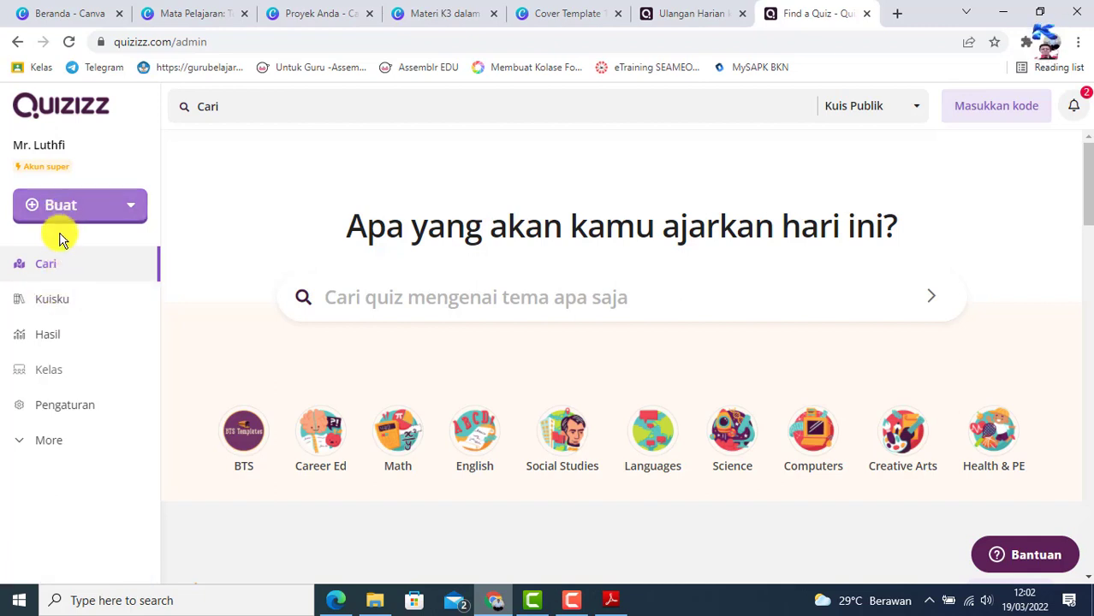
Open the quiz "Ulangan Harian ke-1" from the Kuisku library in Quizizz.
click(57, 302)
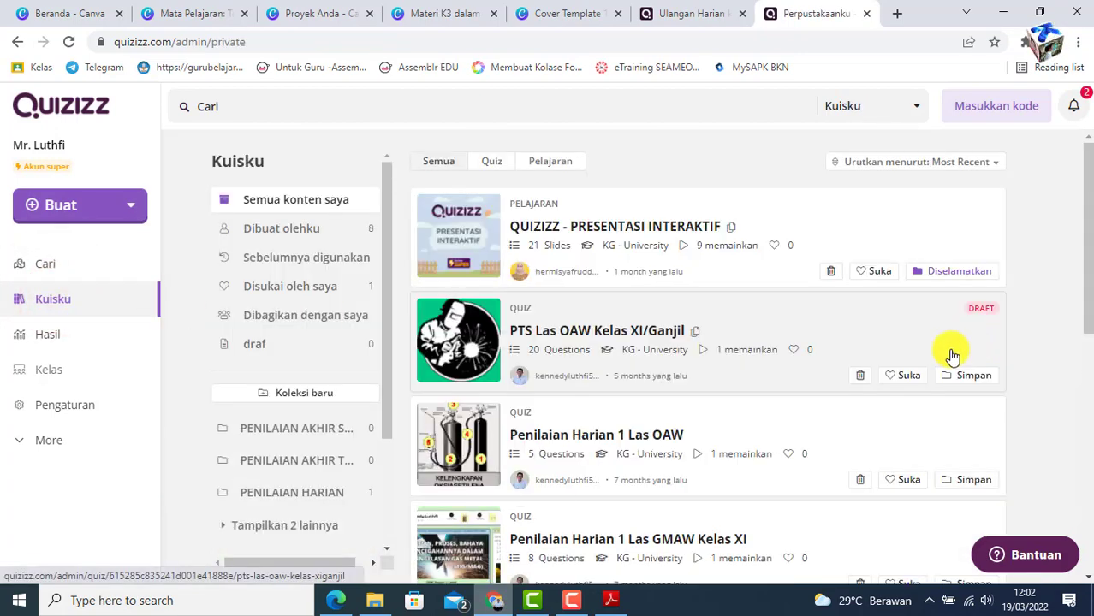
scroll(641, 336, down, 3)
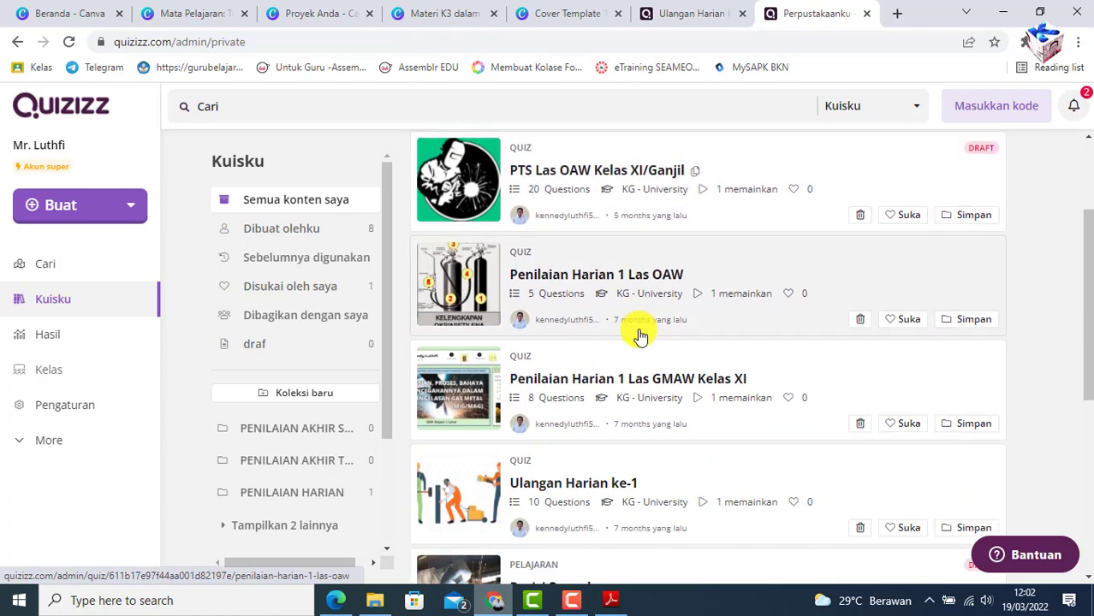
scroll(647, 341, down, 1)
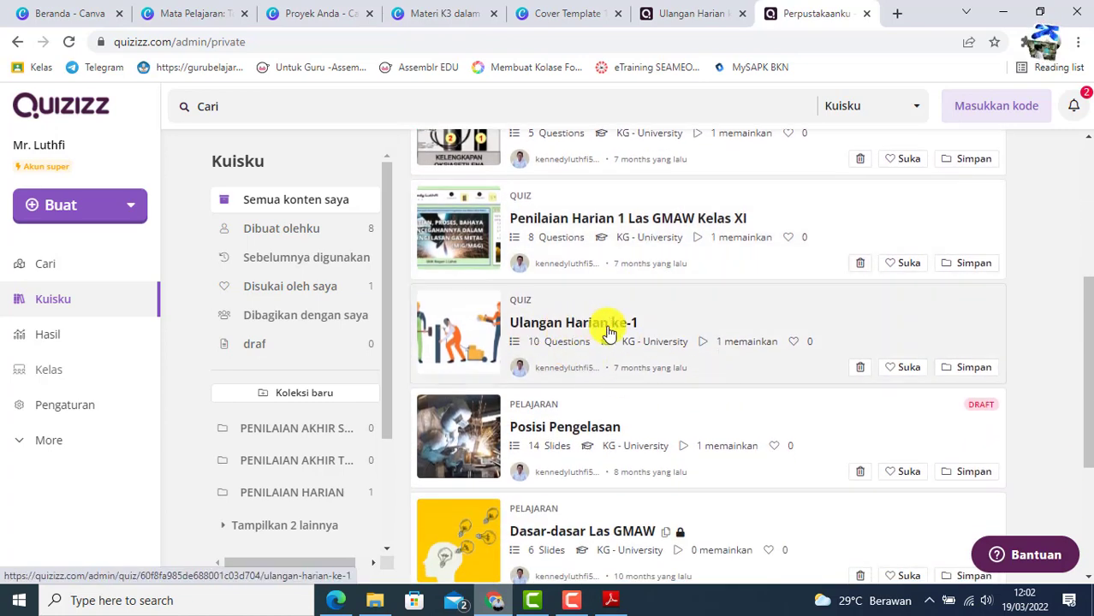
click(558, 328)
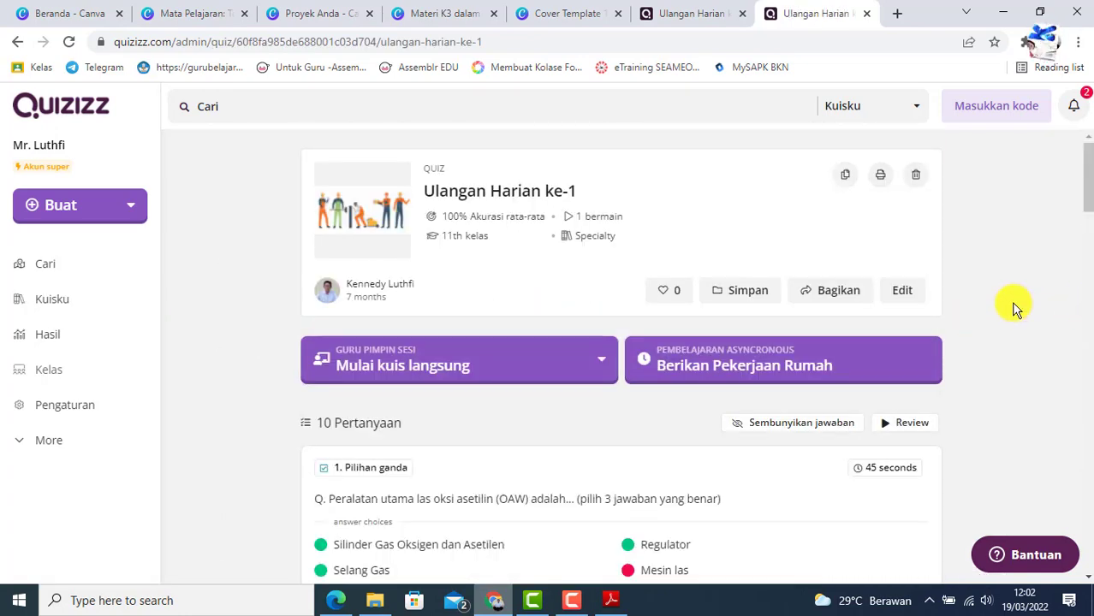
Open the review page of "Ulangan Harian ke-1" and copy the quiz's share link.
scroll(1010, 308, down, 1)
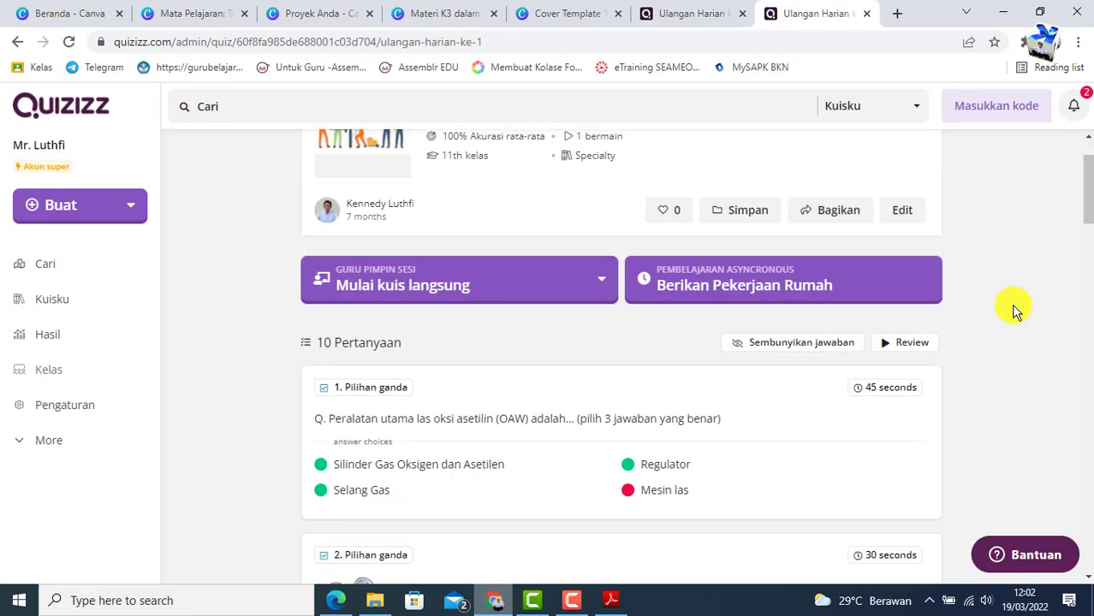
click(902, 344)
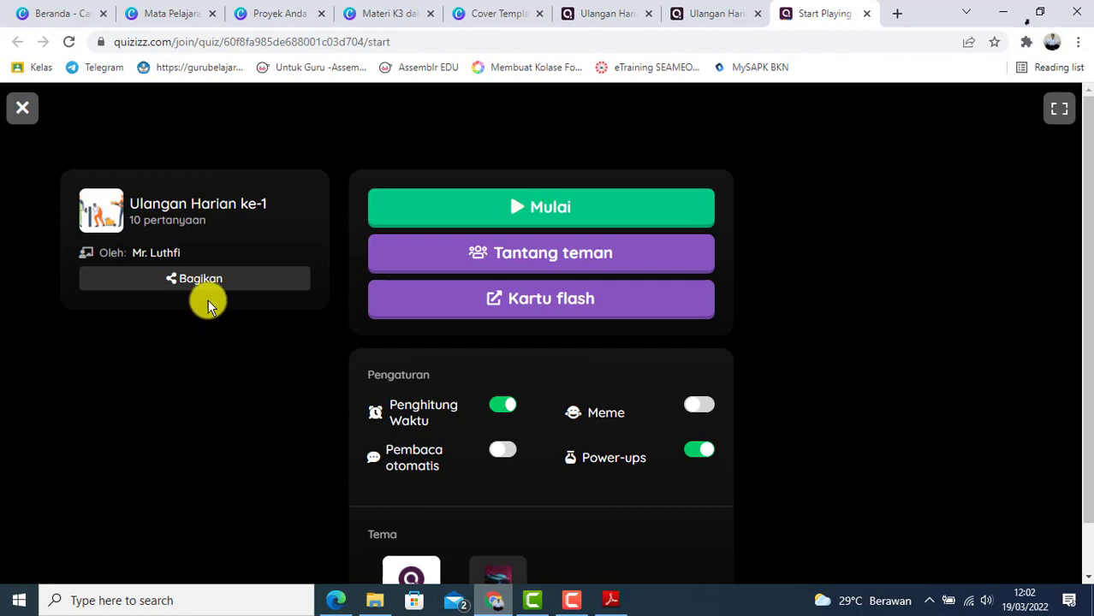
click(195, 282)
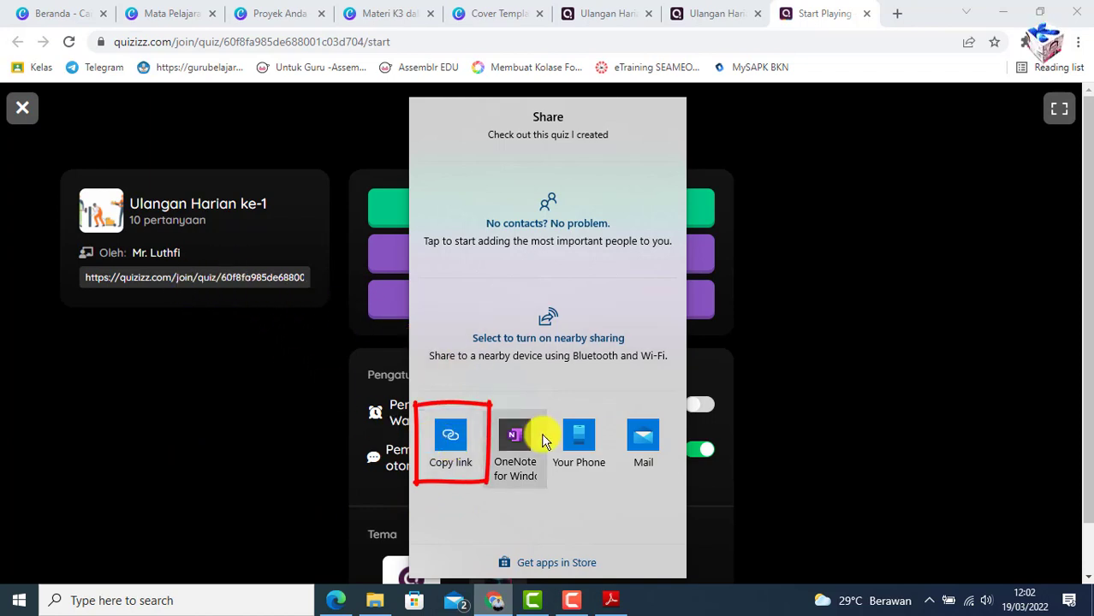
click(446, 443)
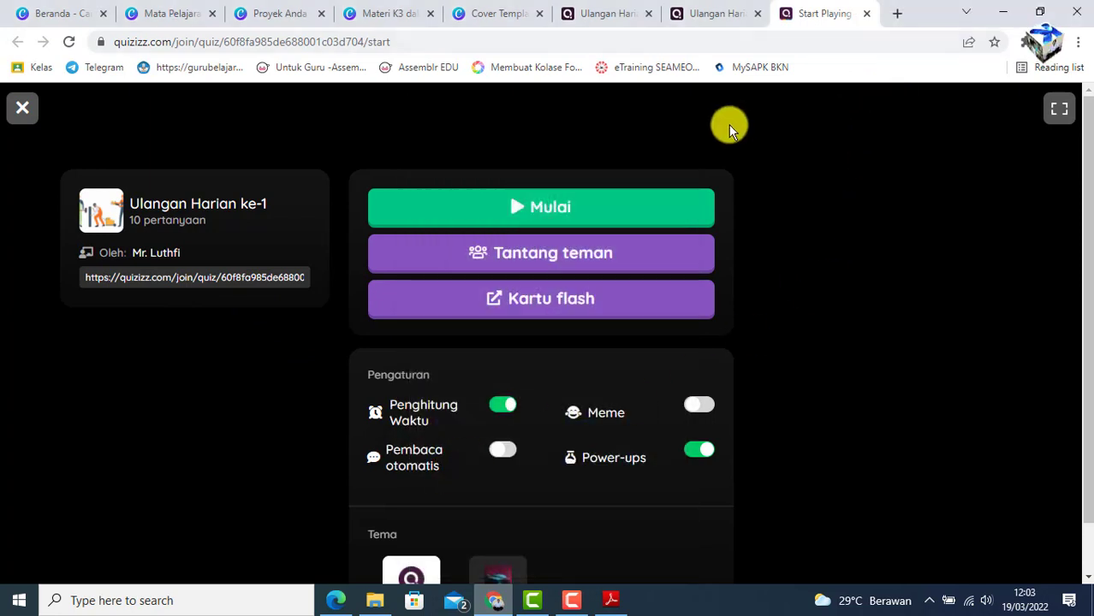
Return to the Canva cover design and attach the copied quiz link to the Ulangan Harian icon.
click(159, 21)
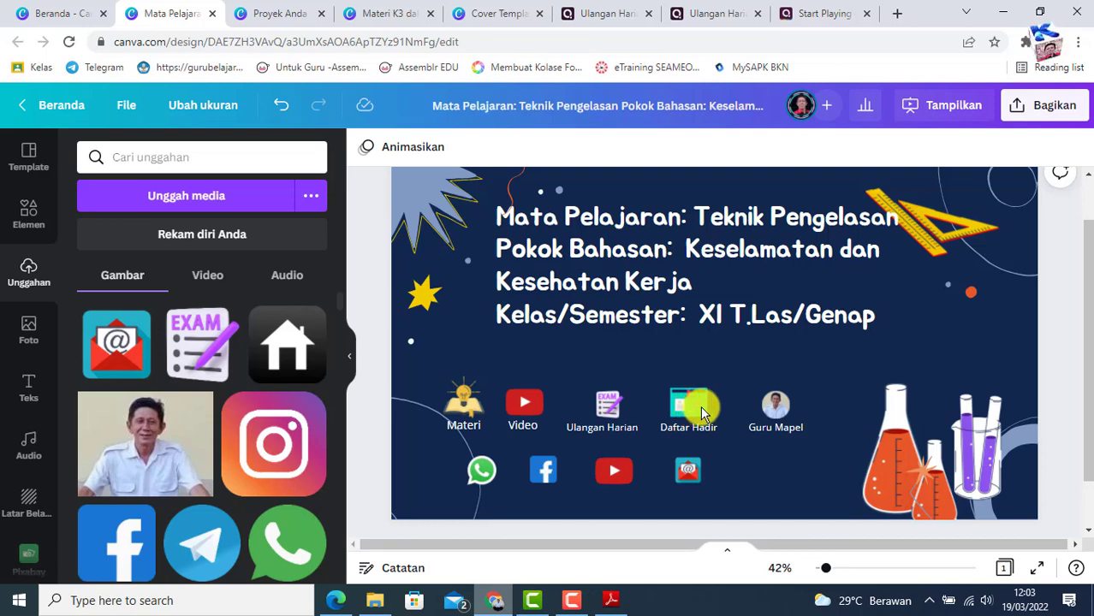
click(609, 410)
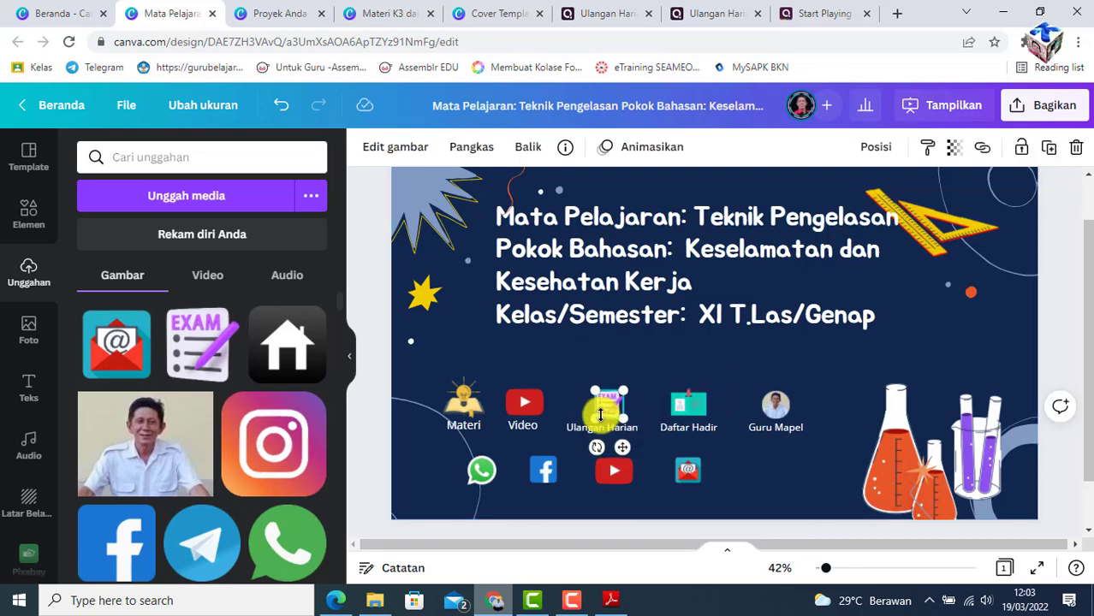
click(982, 154)
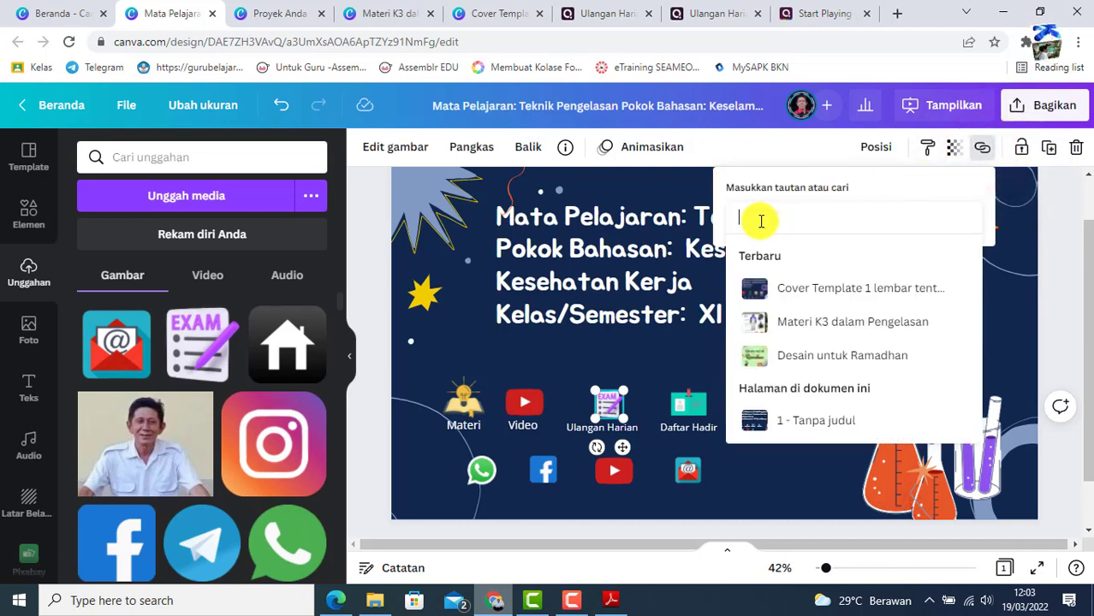
right_click(760, 220)
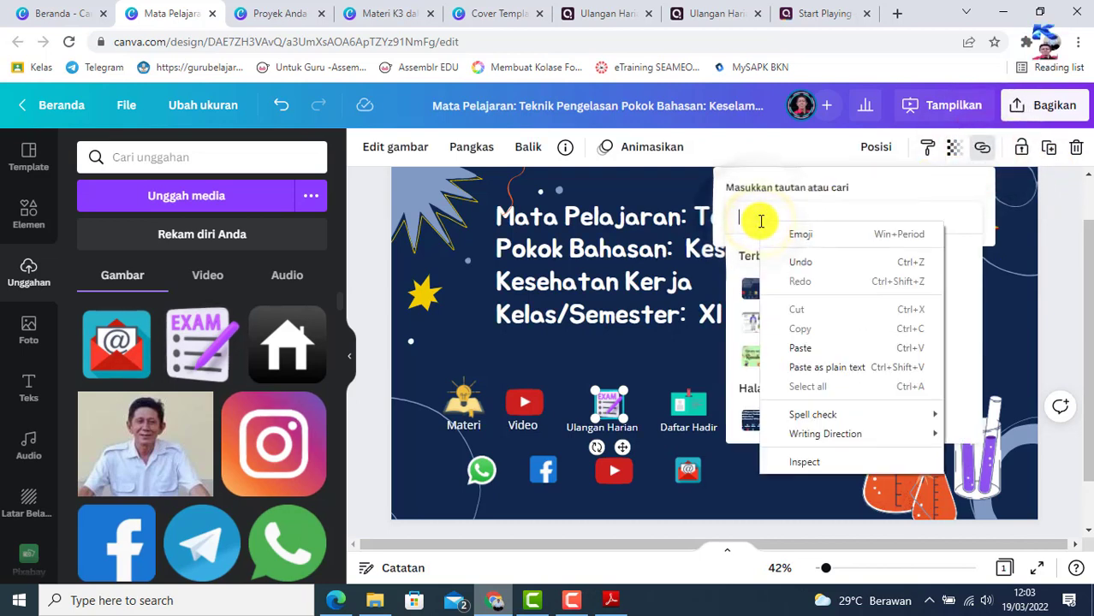
click(809, 348)
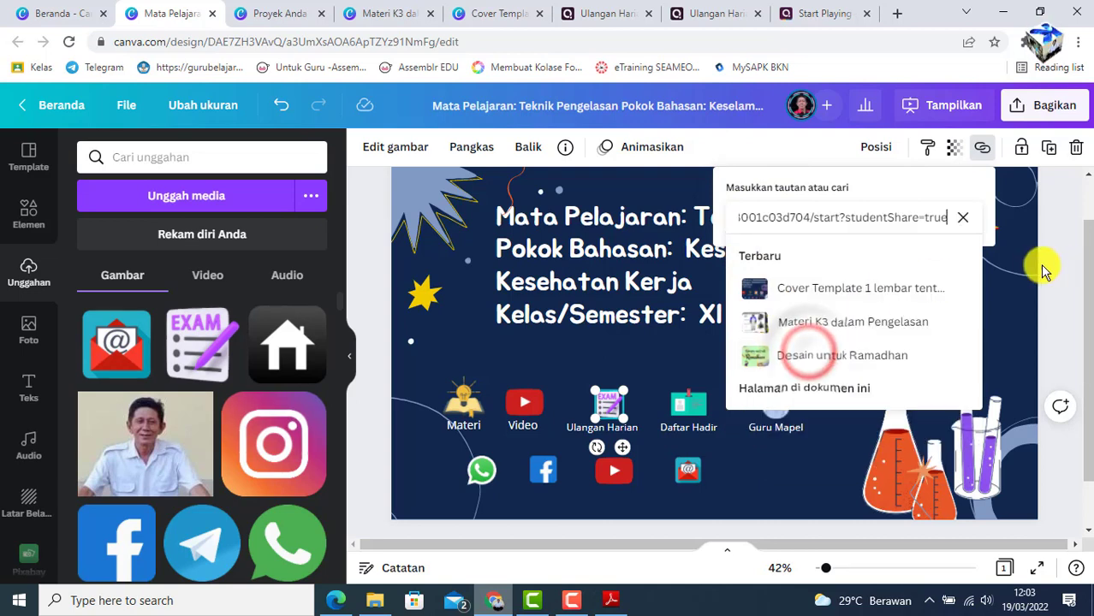
key(Return)
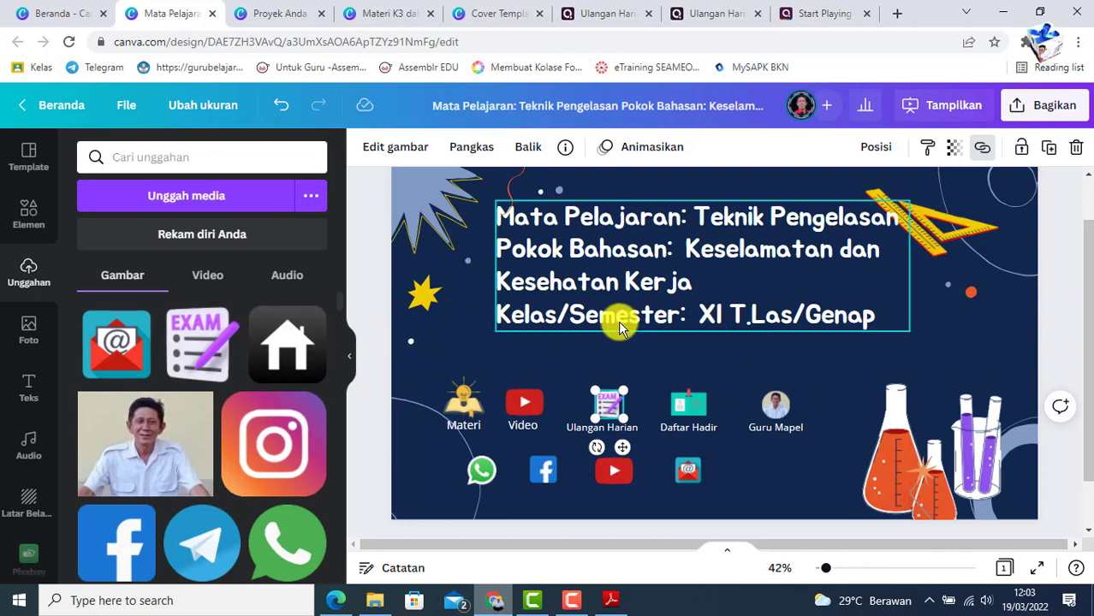
Present the cover in Standar mode, test the Materi icon's link, and close the material page it opens.
click(948, 108)
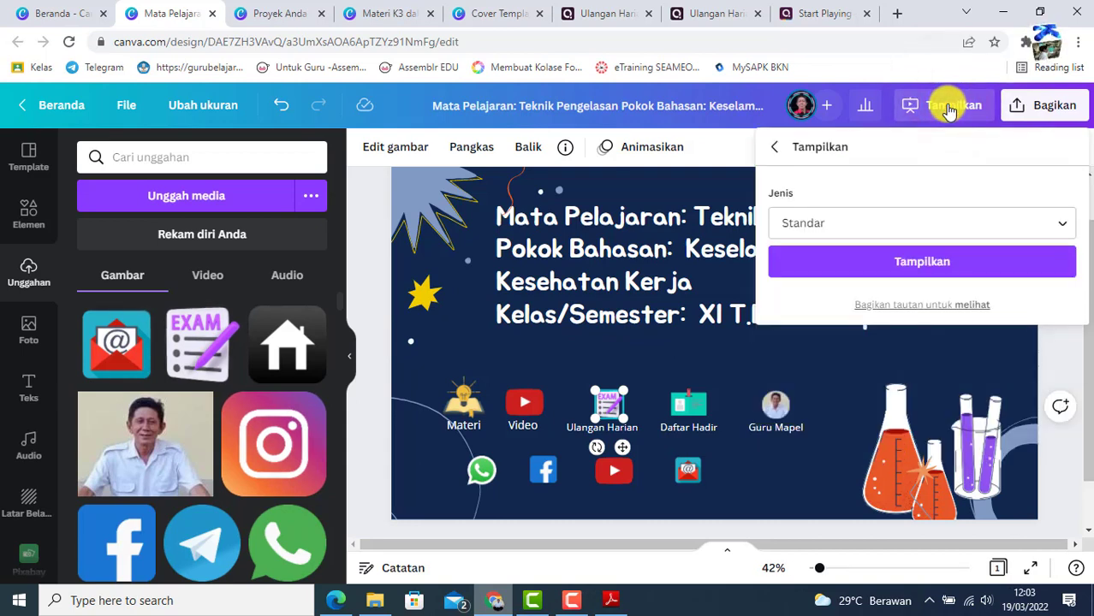
click(930, 267)
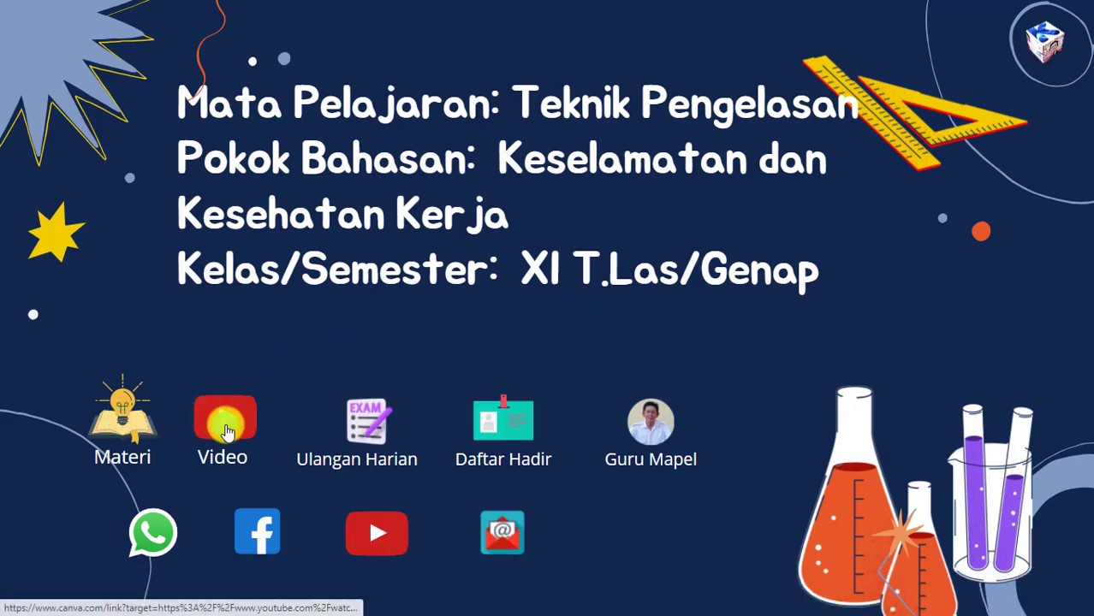
click(128, 418)
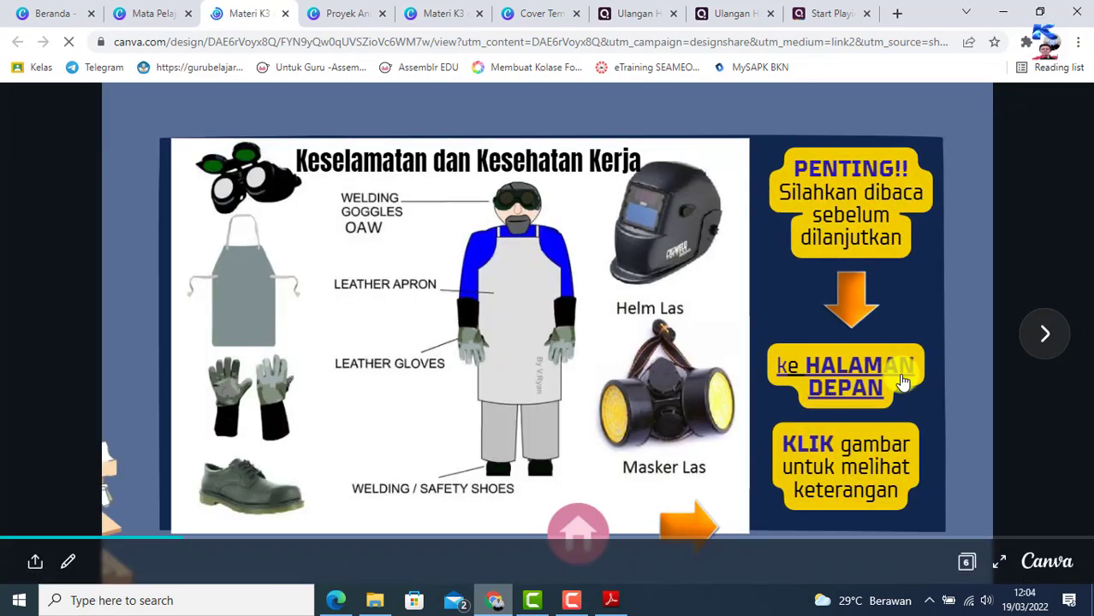
click(285, 13)
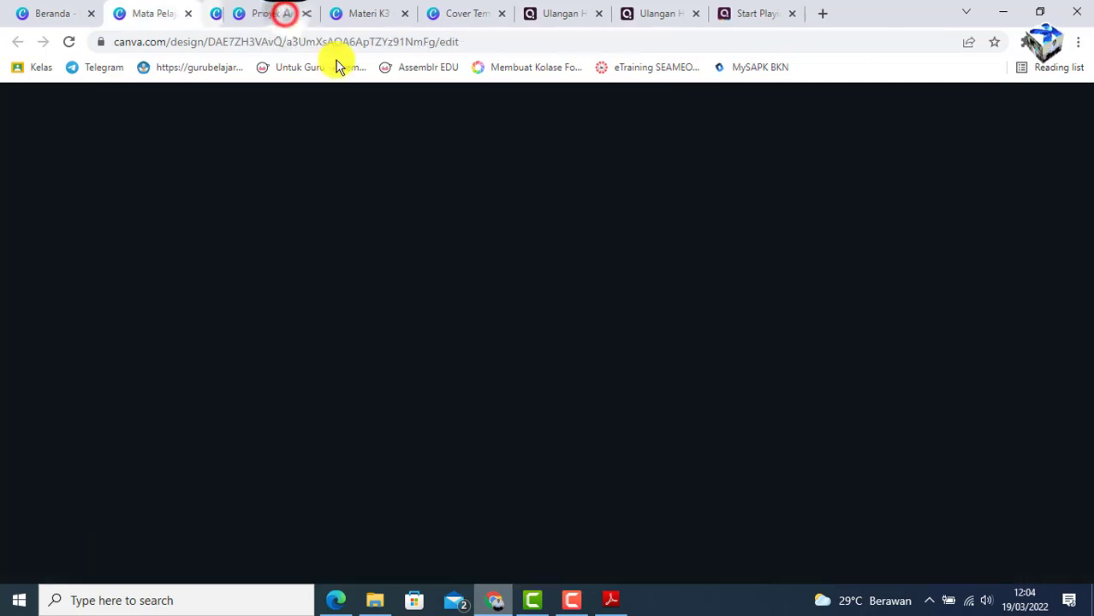
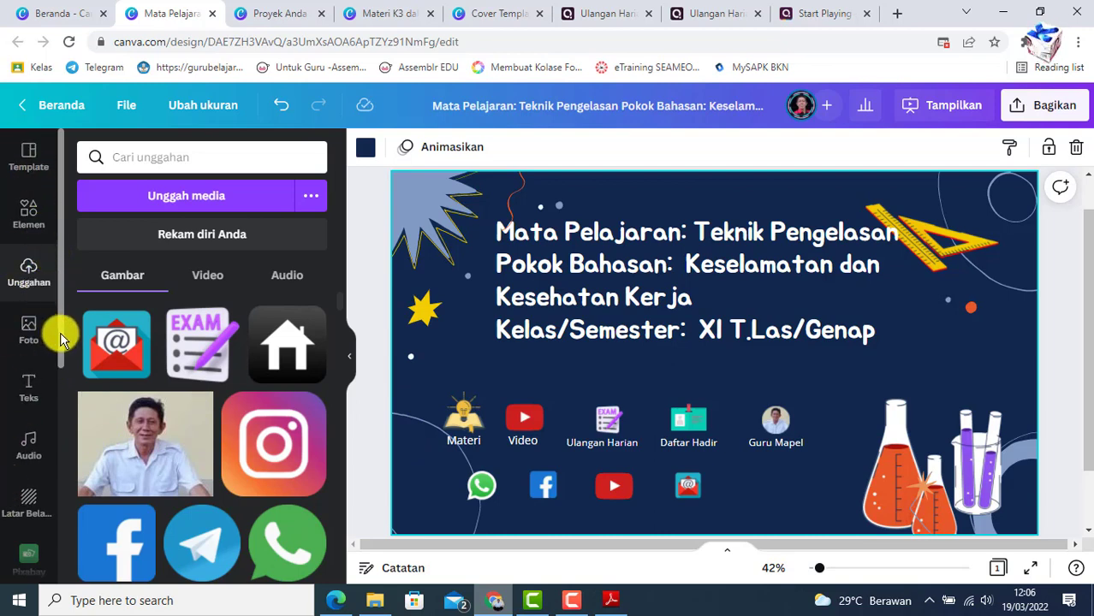
drag(60, 338, 67, 464)
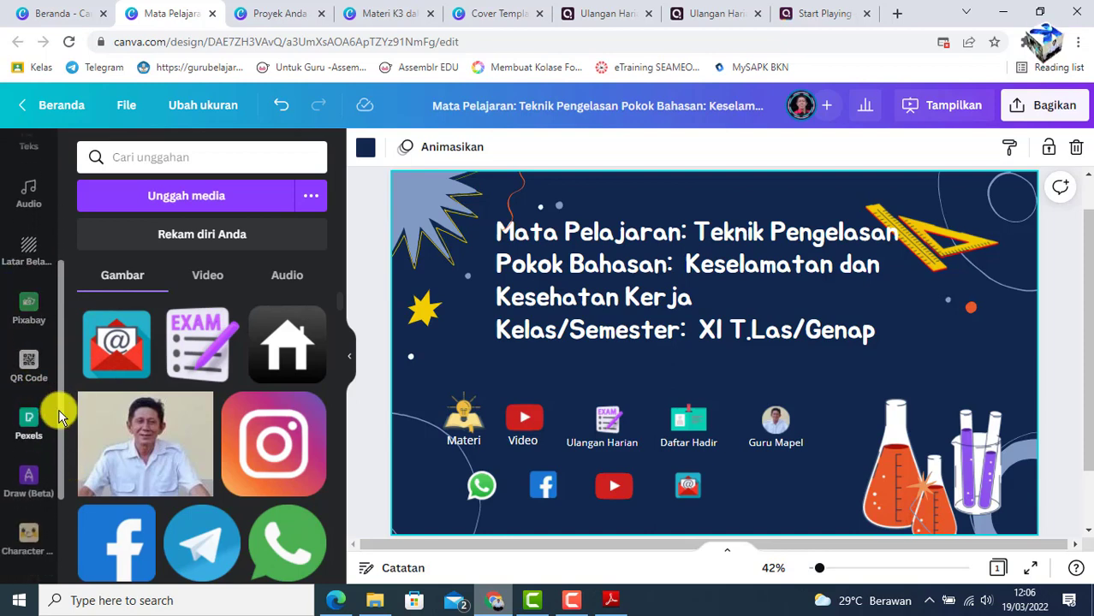
drag(61, 420, 67, 532)
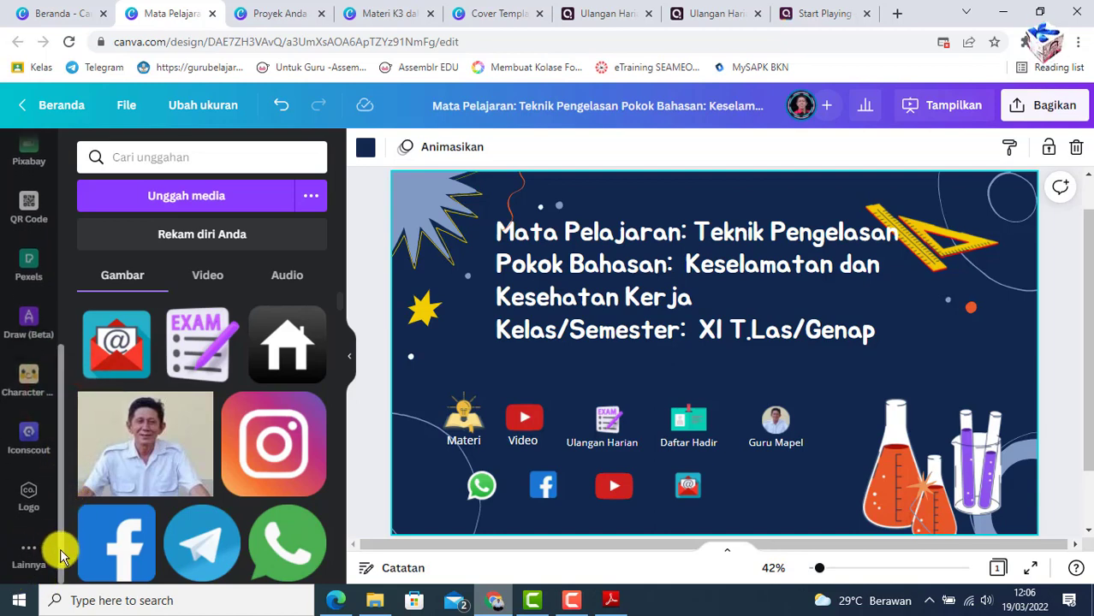
drag(60, 551, 54, 421)
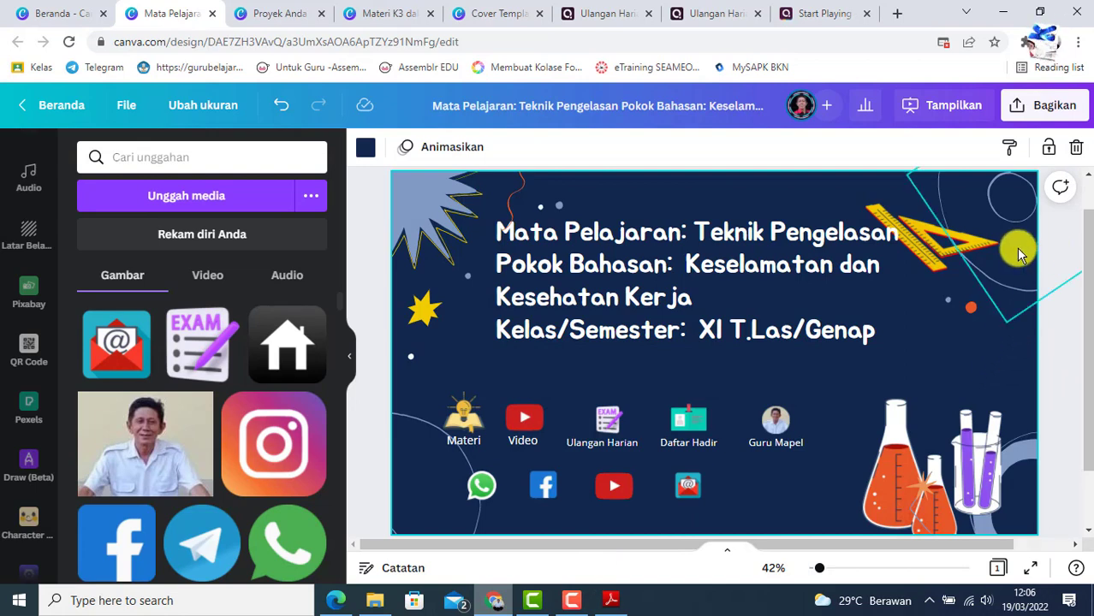
Set the cover design's link sharing to "Yang punya tautan" so anyone with the link can access it.
click(1043, 114)
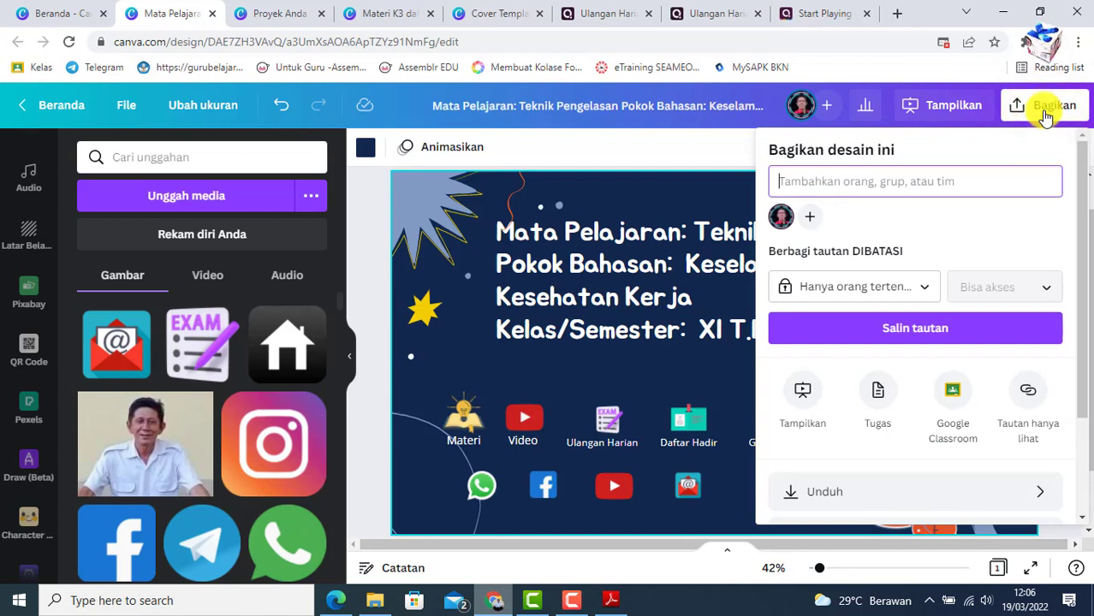
click(924, 291)
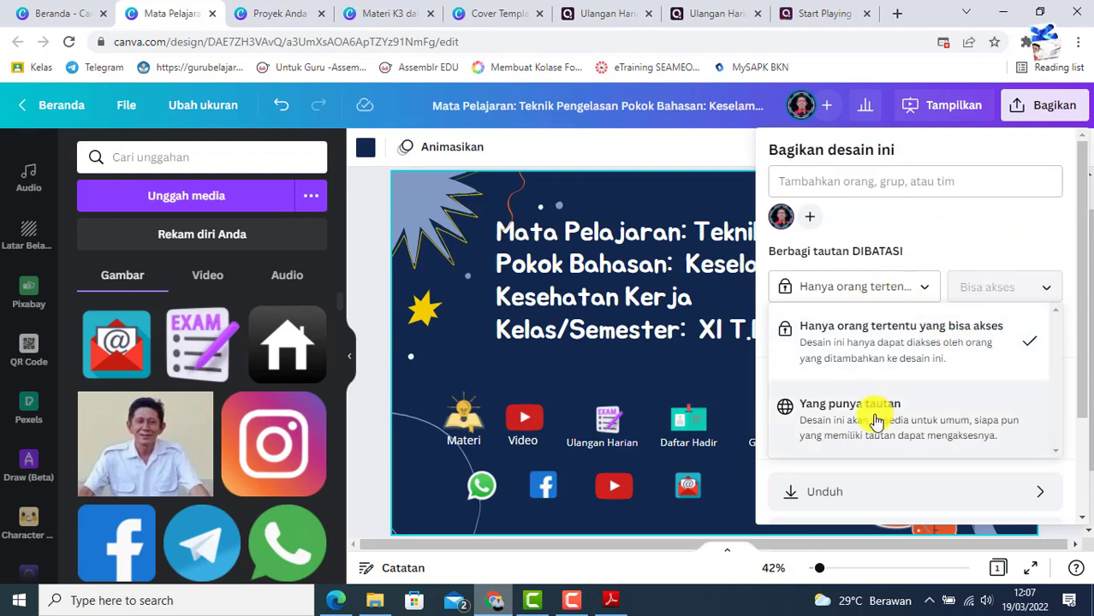
click(910, 342)
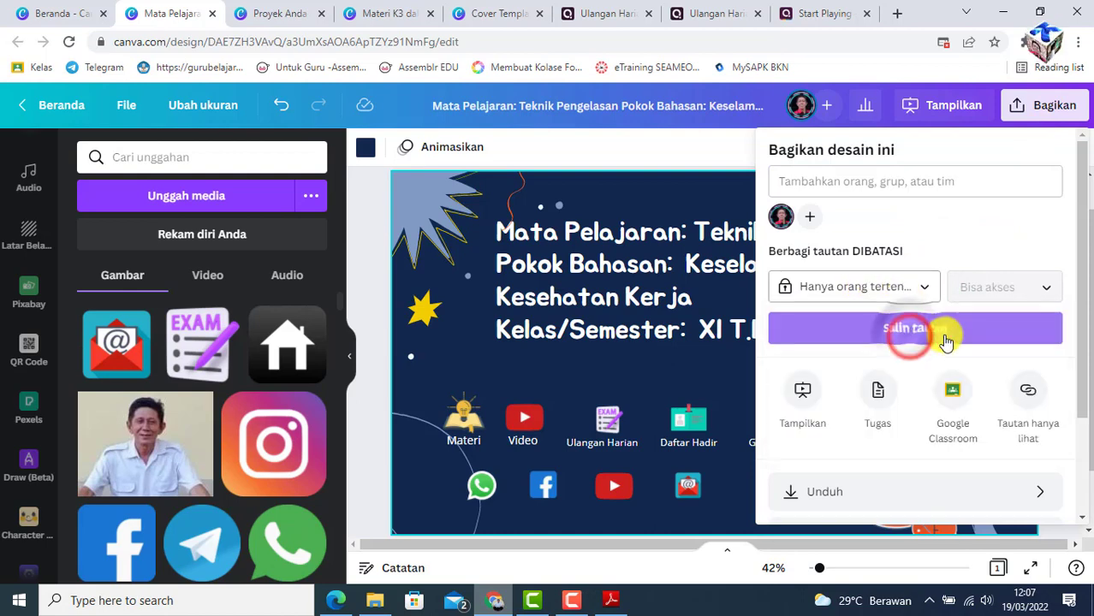
click(1047, 288)
click(926, 291)
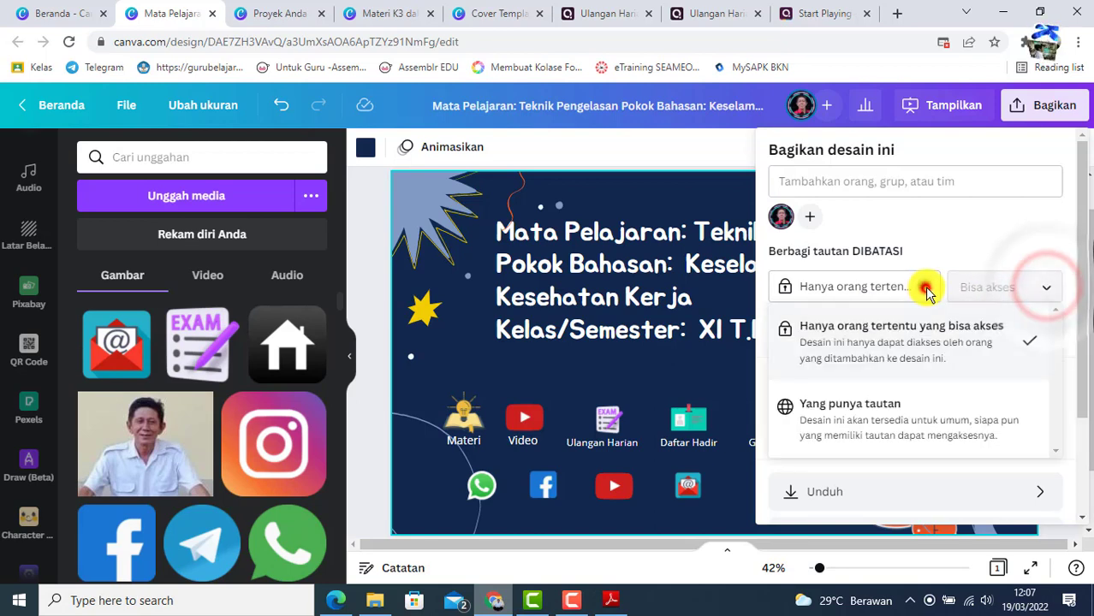
click(843, 414)
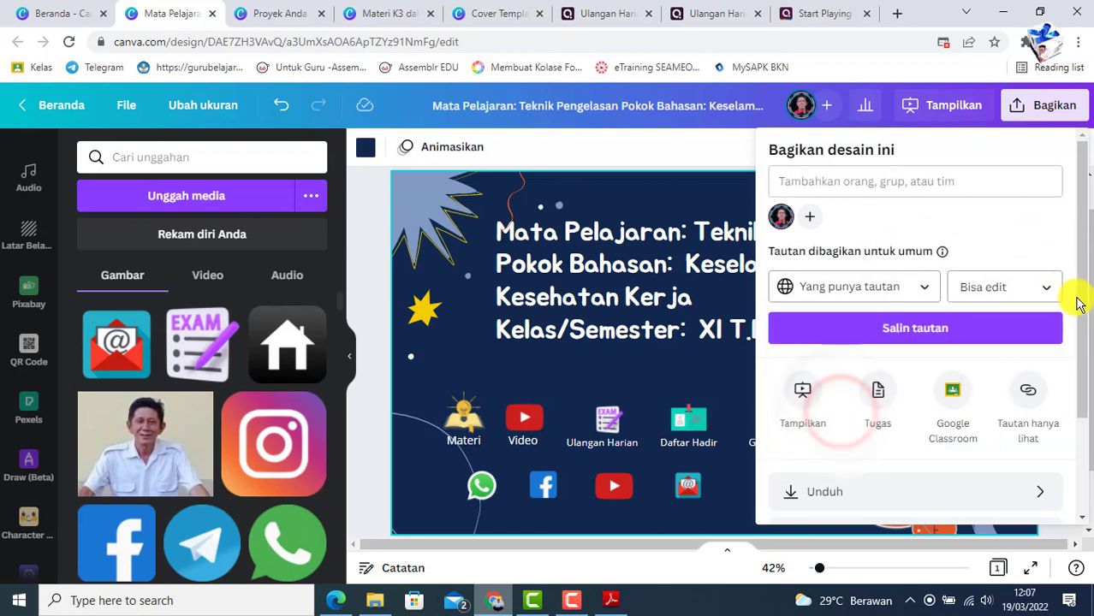
Set the shared link's permission to "Bisa lihat" and copy the design link.
click(1044, 291)
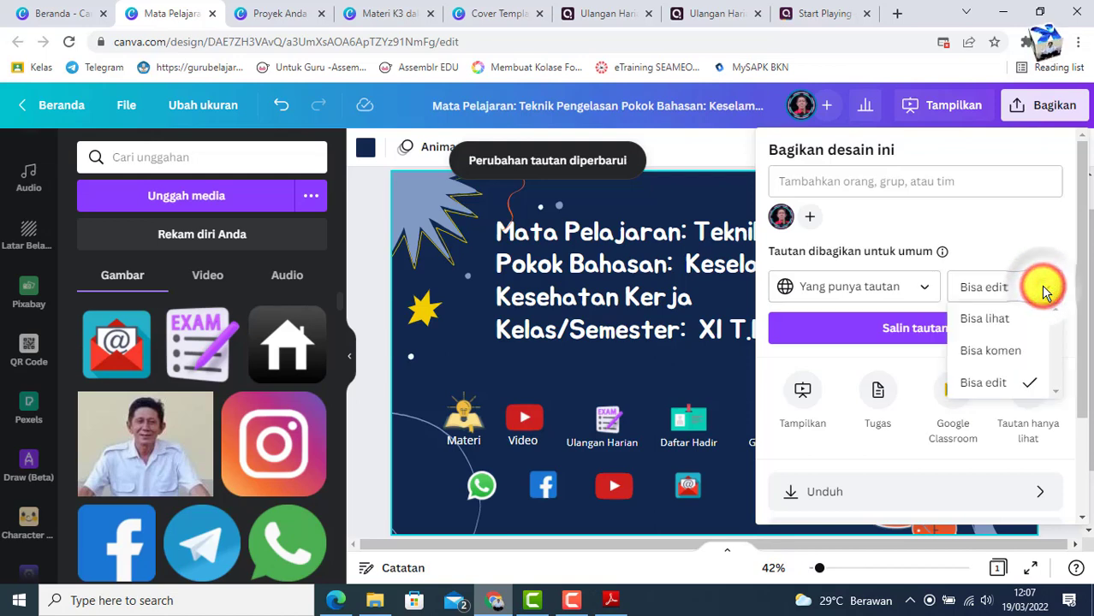
click(996, 328)
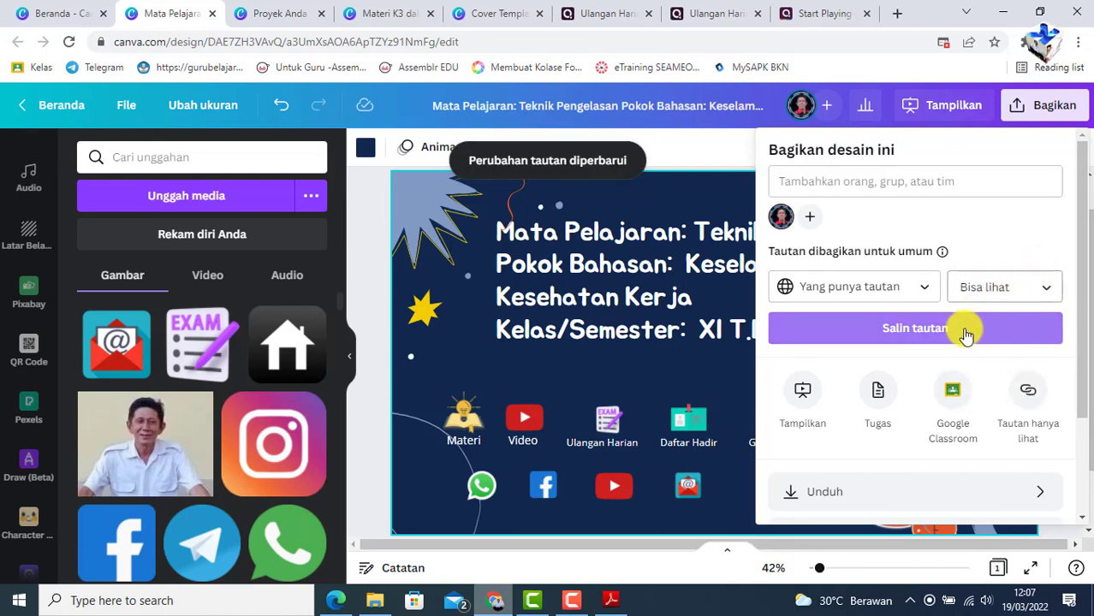
click(907, 334)
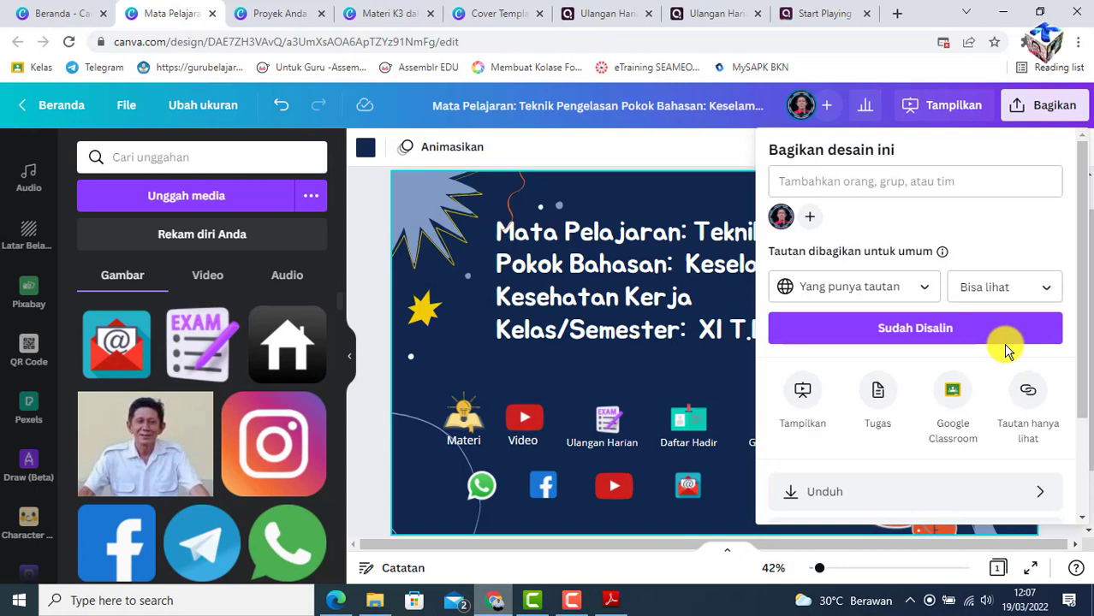
click(358, 434)
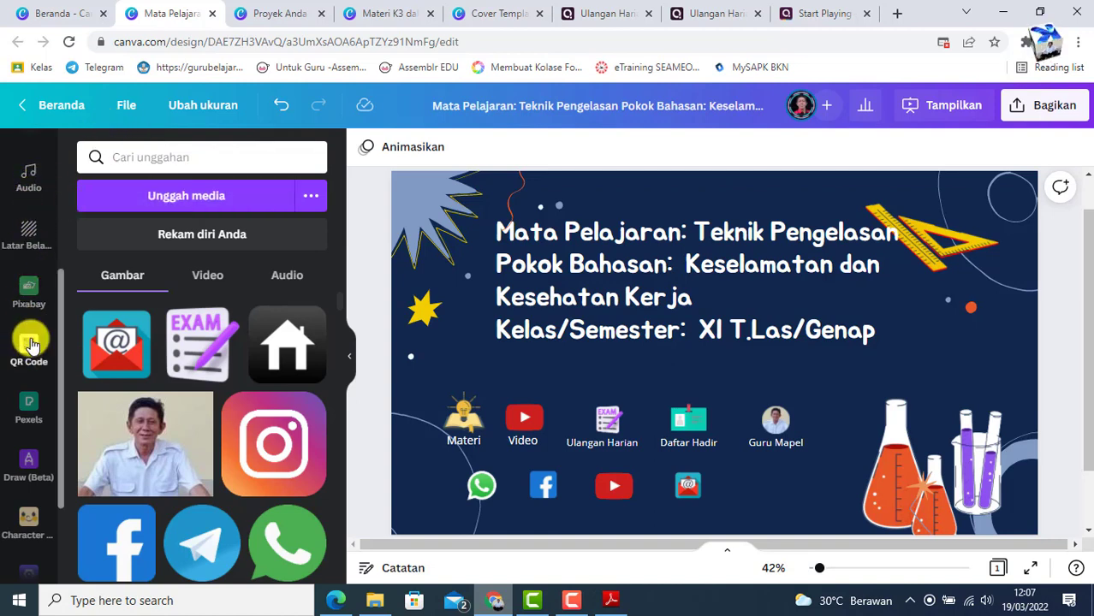
Use the QR Code app to generate a code from the copied design link and add it to the cover.
mouse_move(59, 286)
mouse_down()
mouse_move(57, 146)
mouse_move(65, 303)
mouse_up()
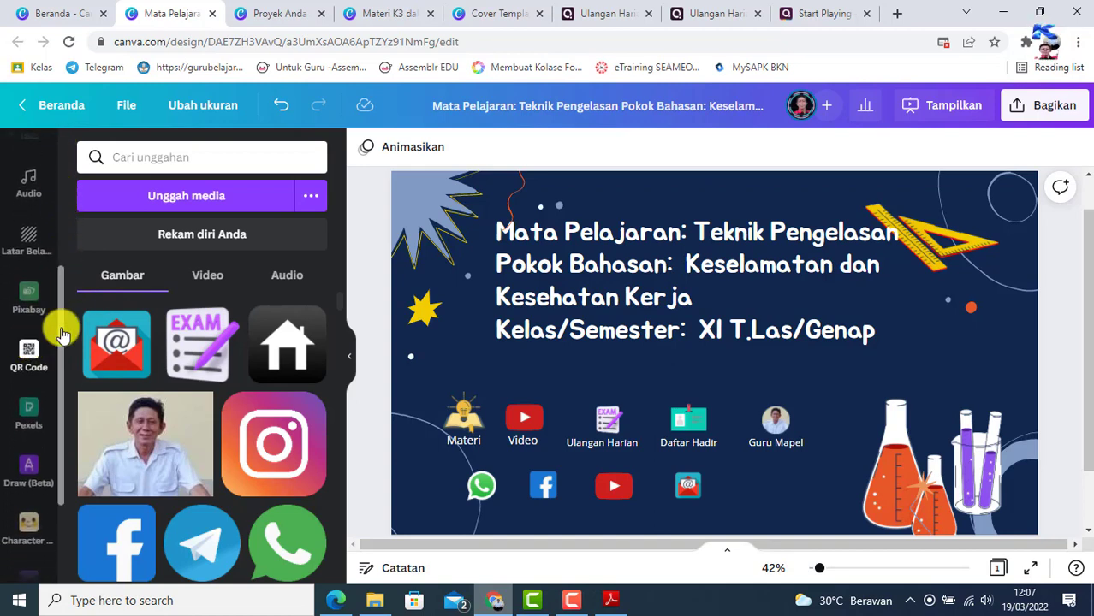
click(57, 336)
drag(58, 340, 64, 491)
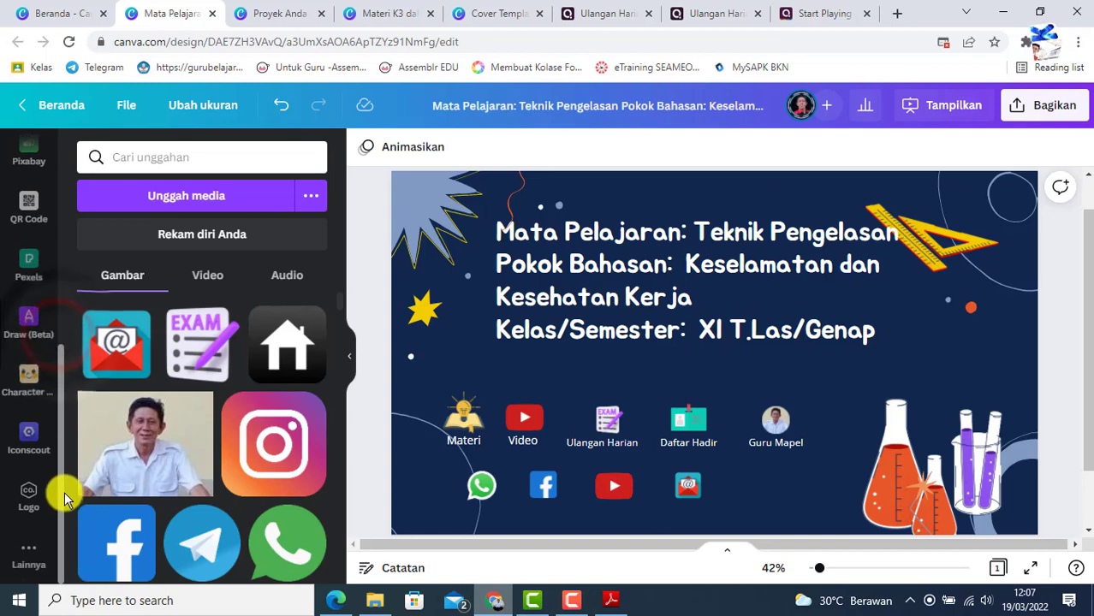
click(33, 555)
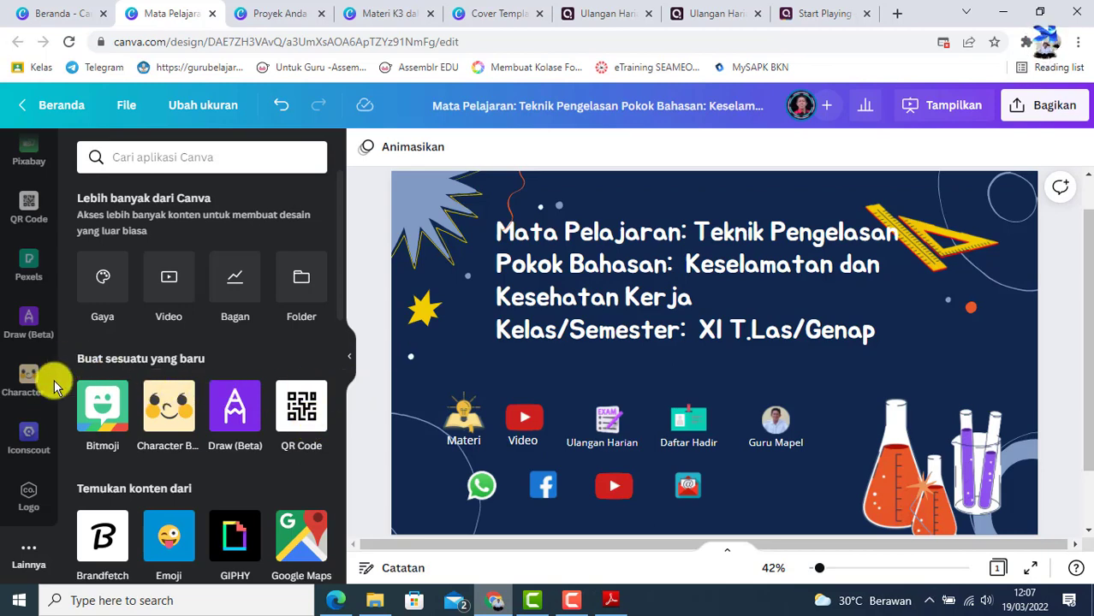
scroll(24, 291, up, 3)
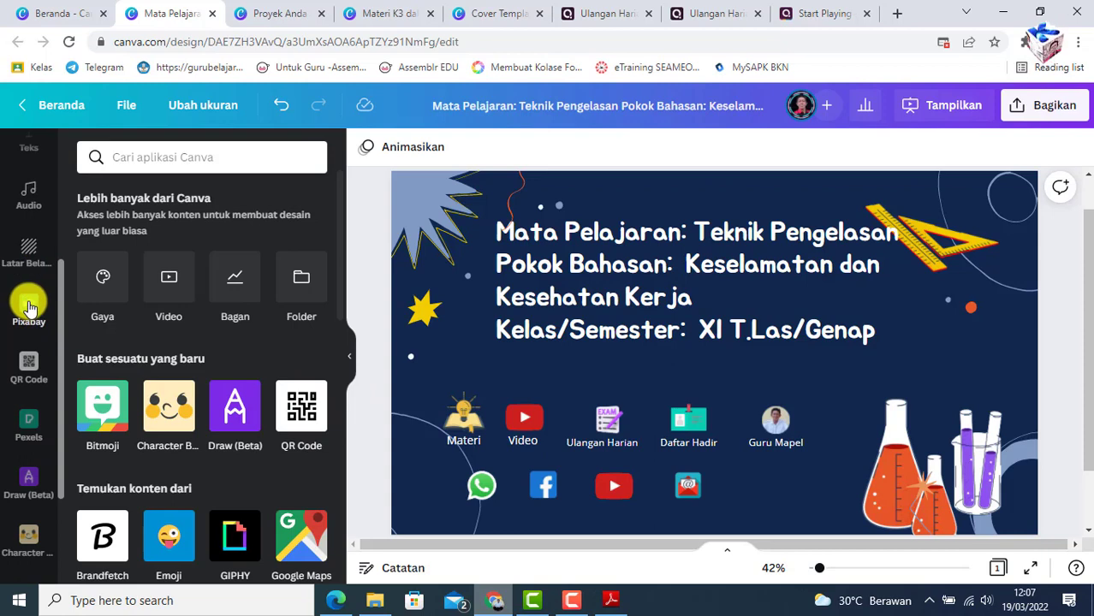
click(24, 363)
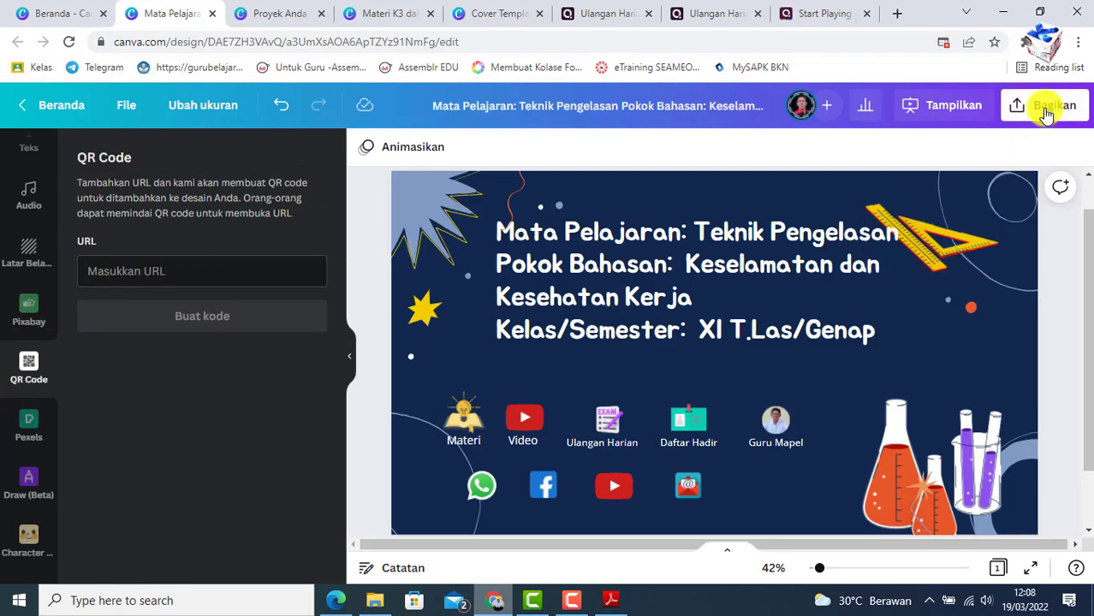
click(198, 265)
key(ctrl+v)
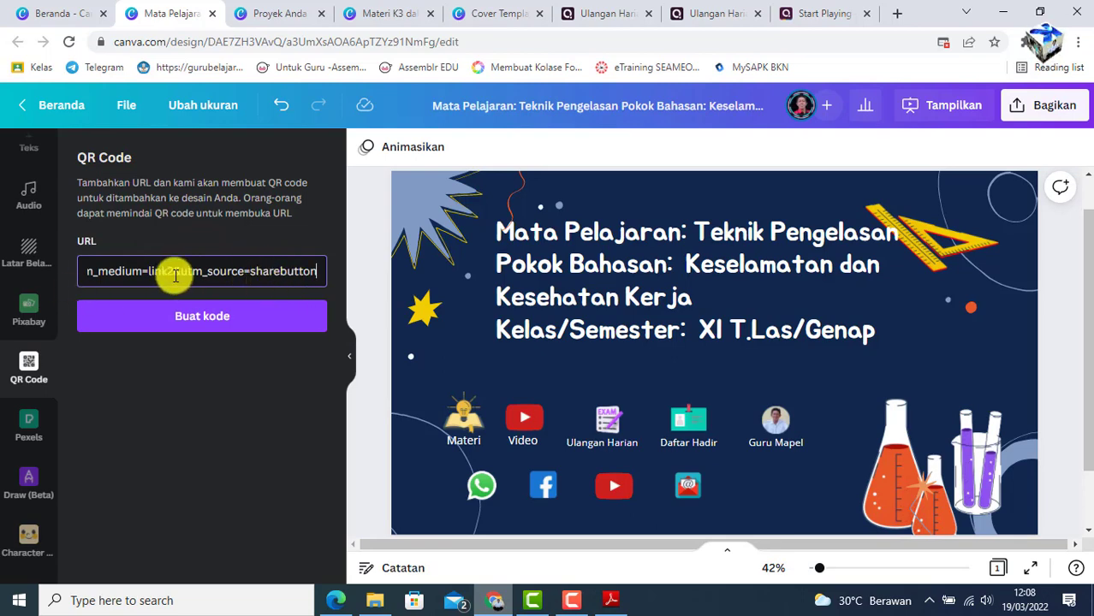
click(210, 315)
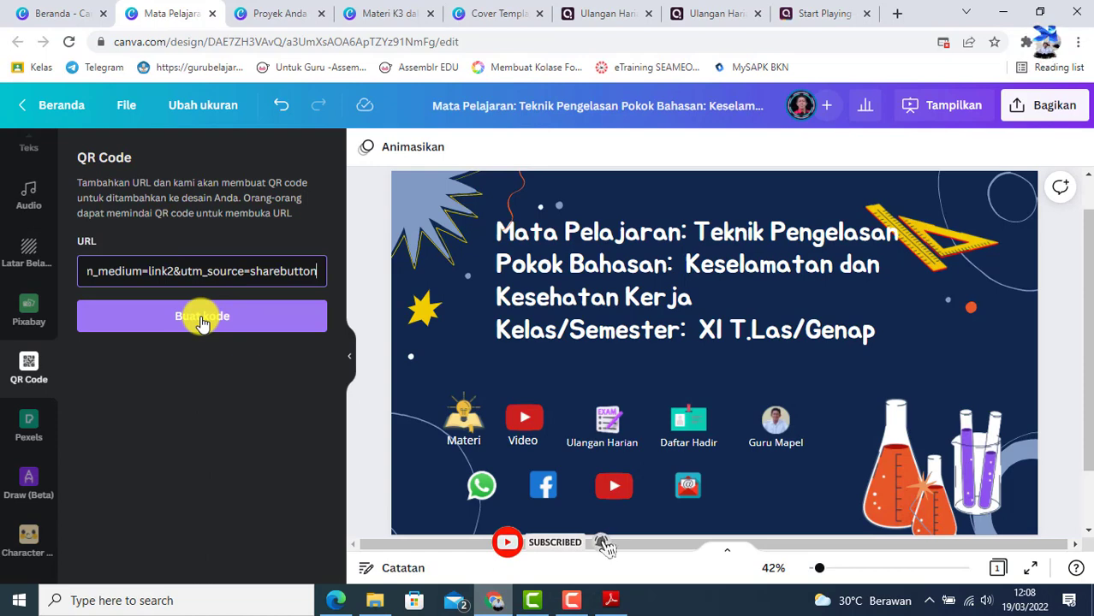
click(202, 320)
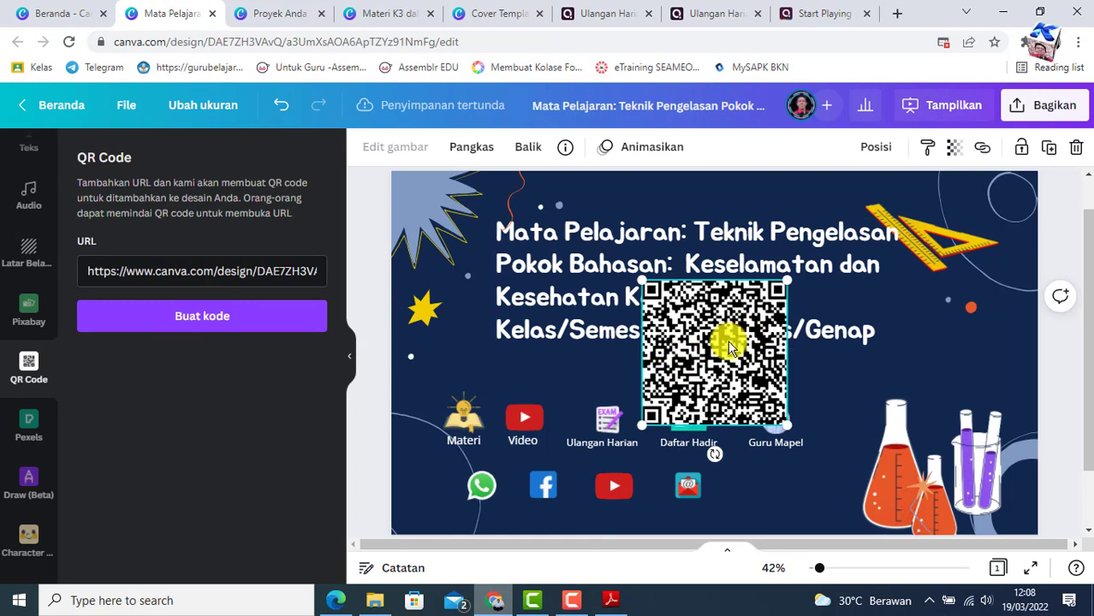
Shrink the QR code and place it near the cover's right edge, just above the test tube beaker.
drag(786, 283, 1002, 321)
click(669, 396)
drag(975, 356, 983, 365)
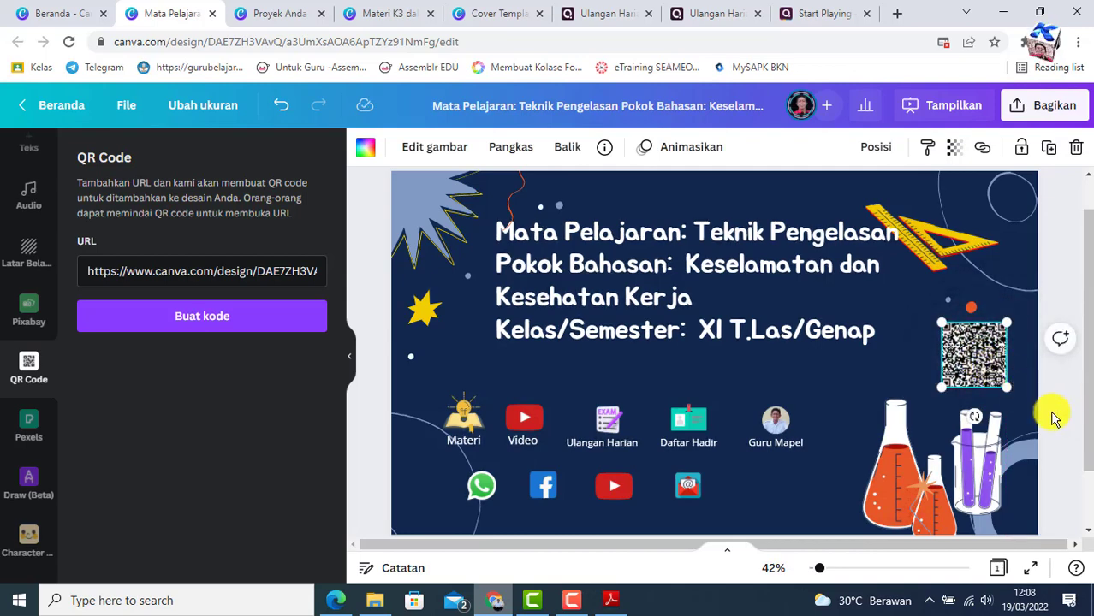
click(1060, 417)
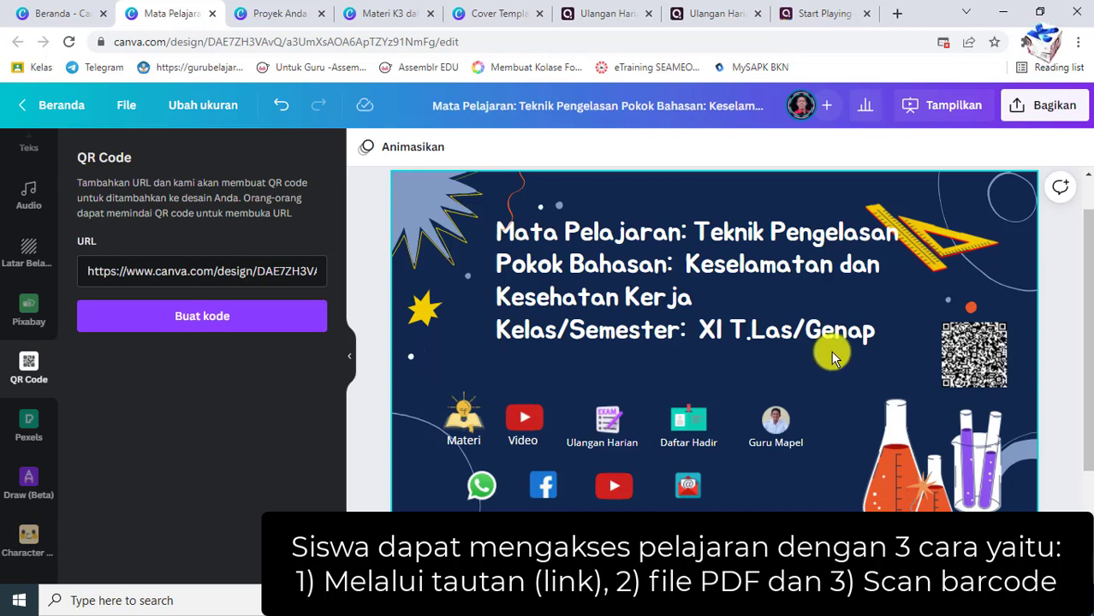
Copy the cover design's view-only share link again and close the sharing options.
click(1046, 114)
click(920, 330)
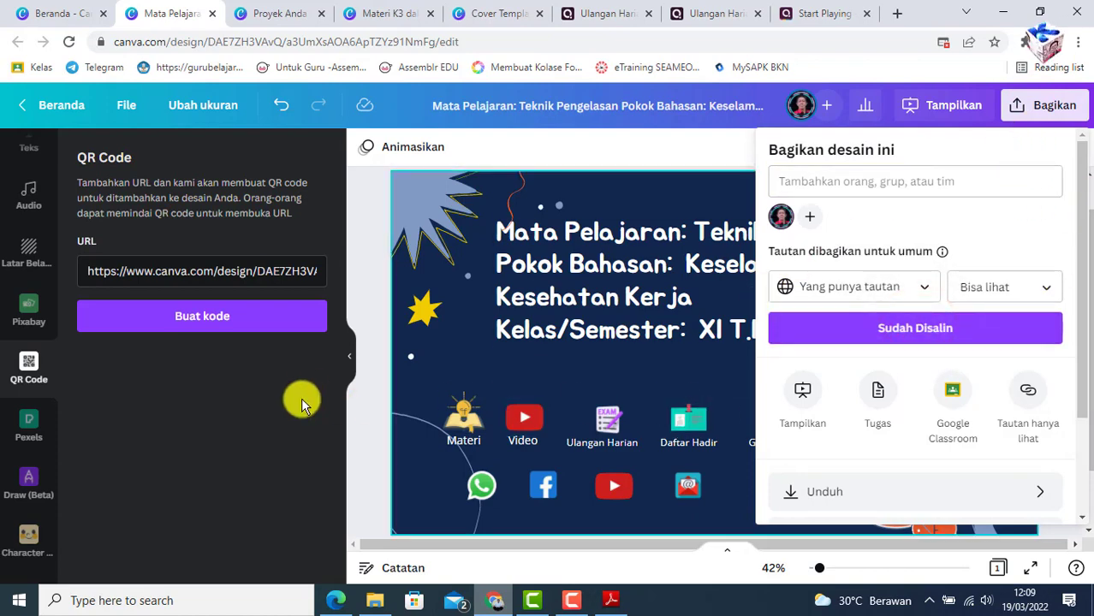
click(354, 411)
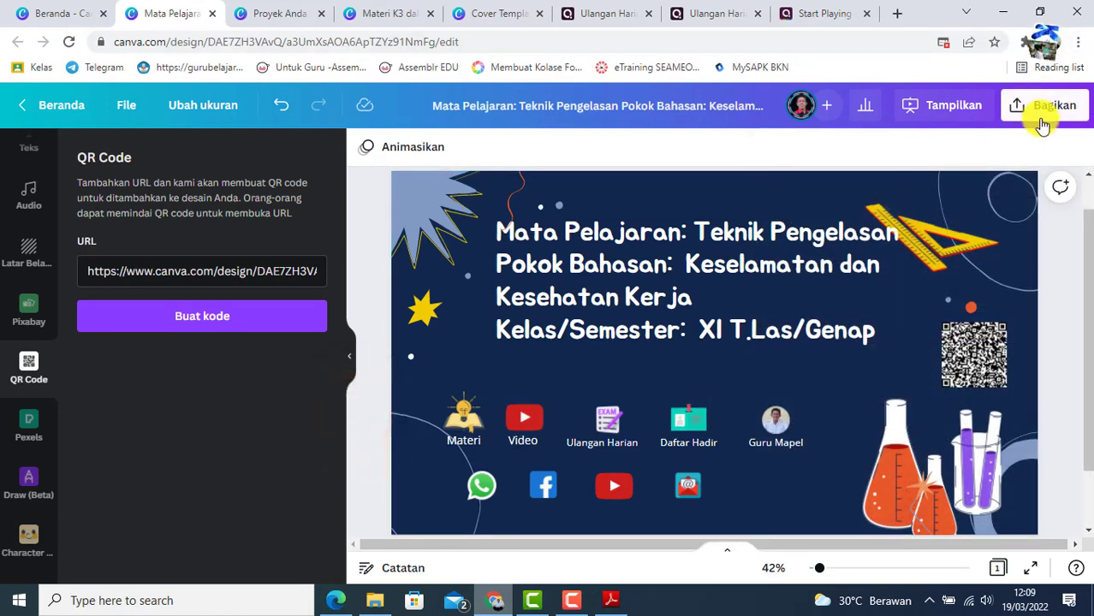
Download the cover as a PDF Standar file and dismiss the download notice.
click(1039, 116)
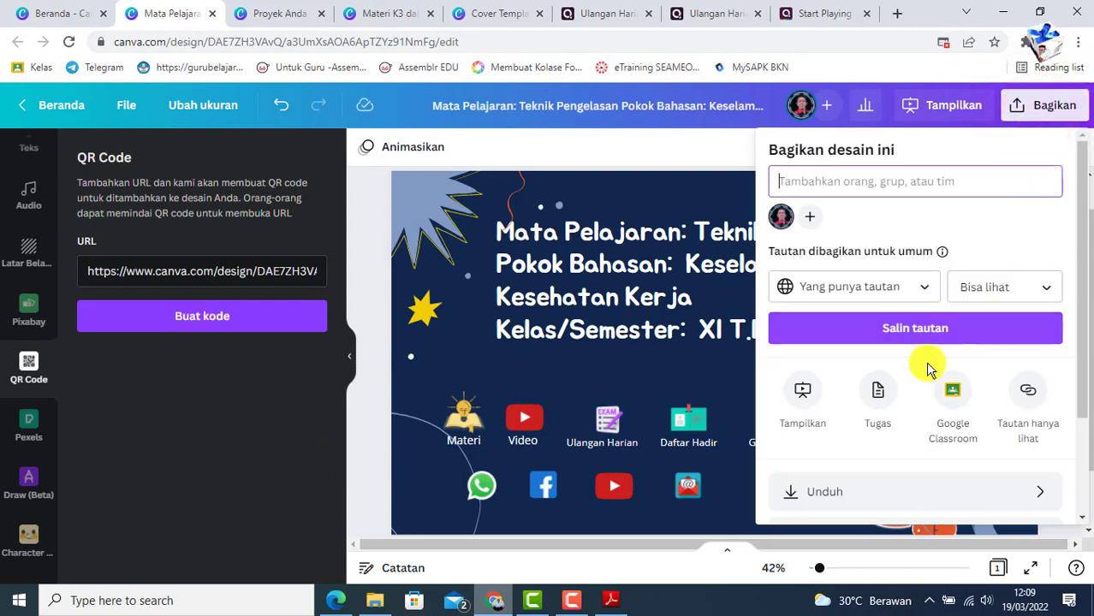
scroll(839, 502, down, 1)
scroll(835, 479, down, 1)
click(821, 415)
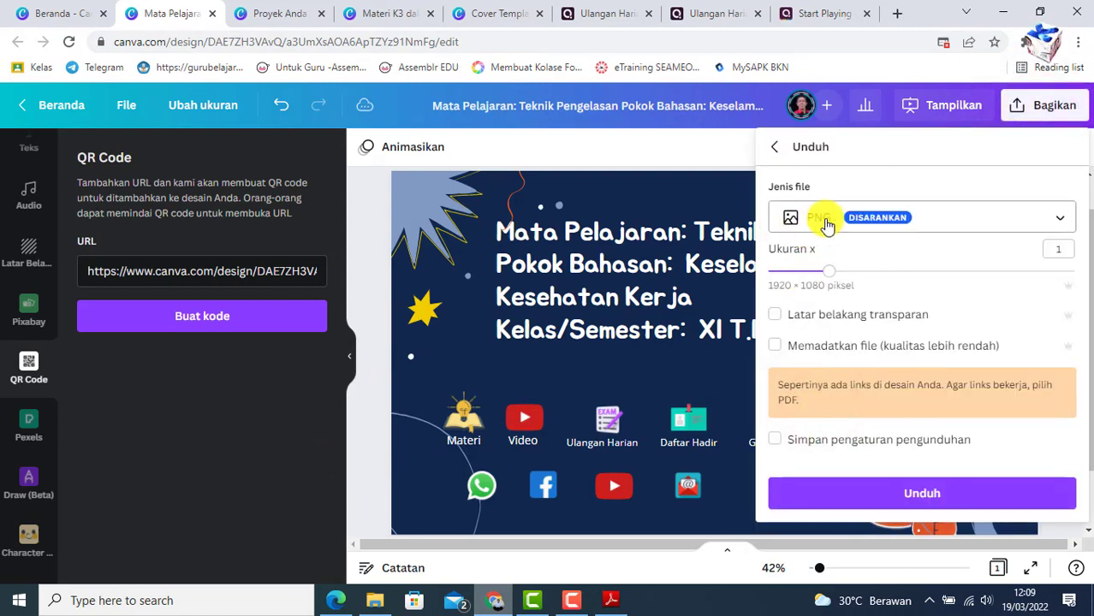
click(1061, 223)
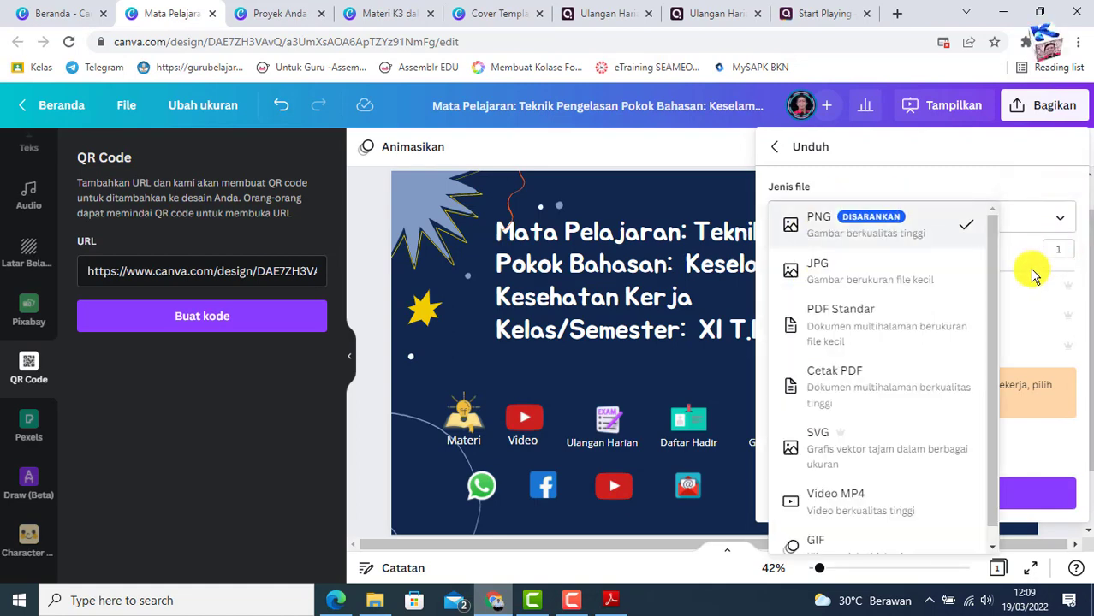
click(855, 327)
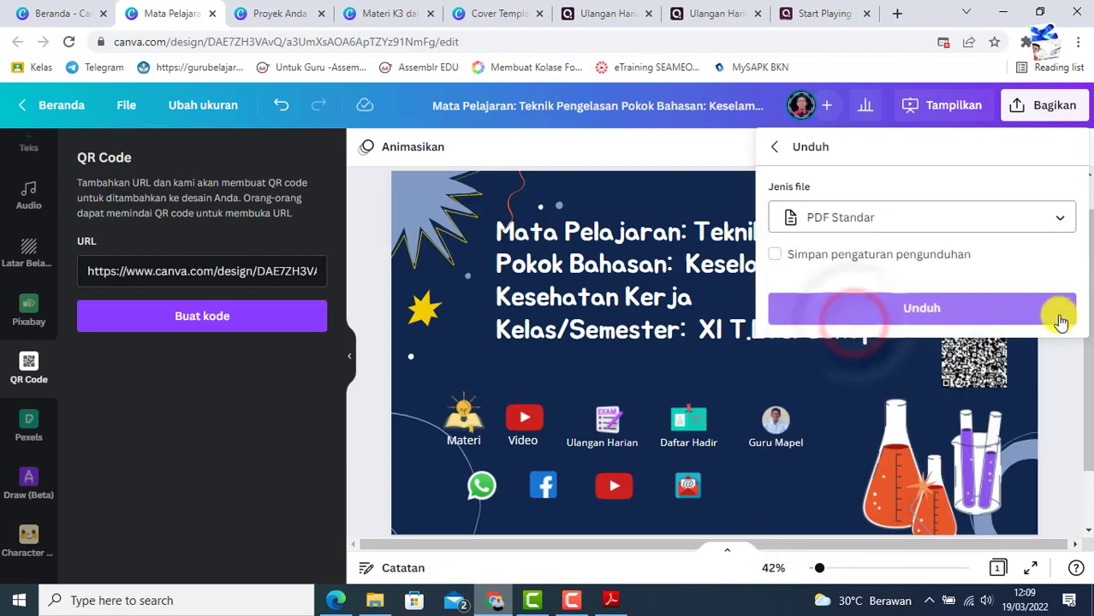
click(942, 309)
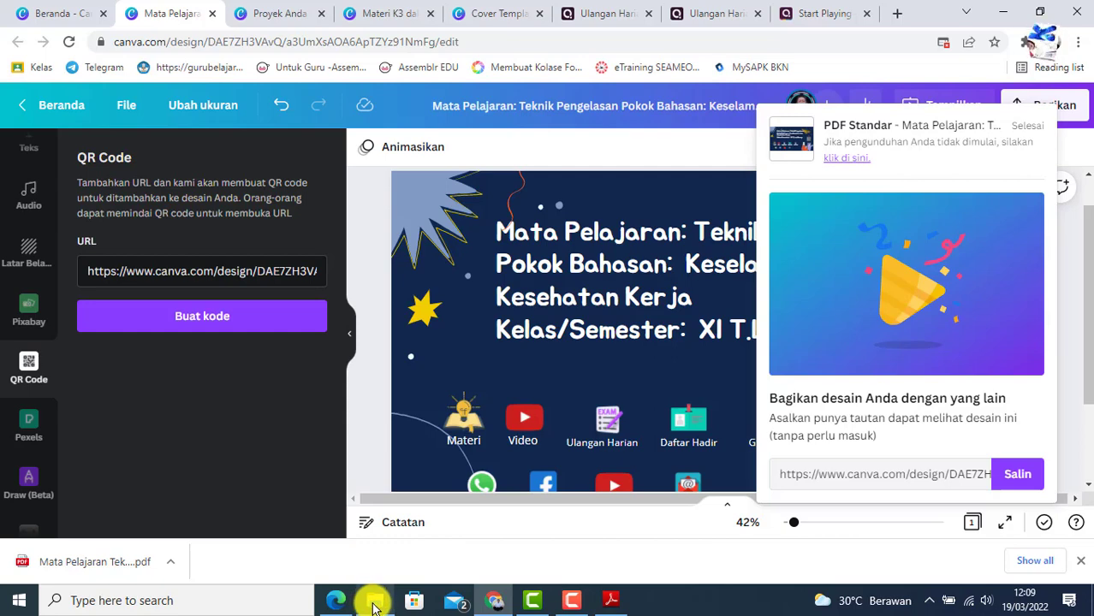
click(795, 137)
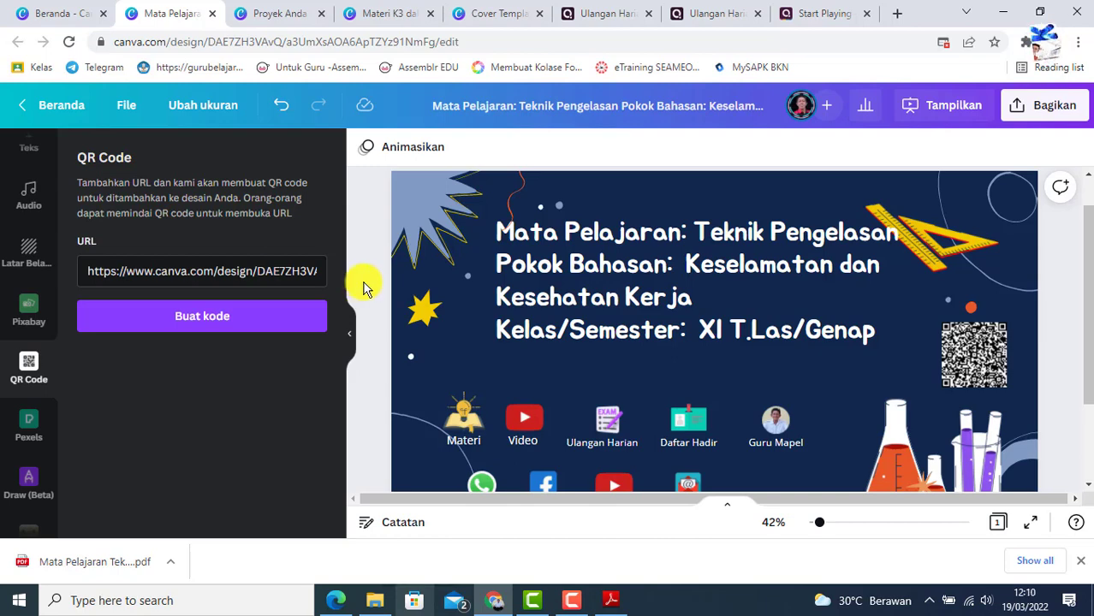
scroll(789, 384, down, 1)
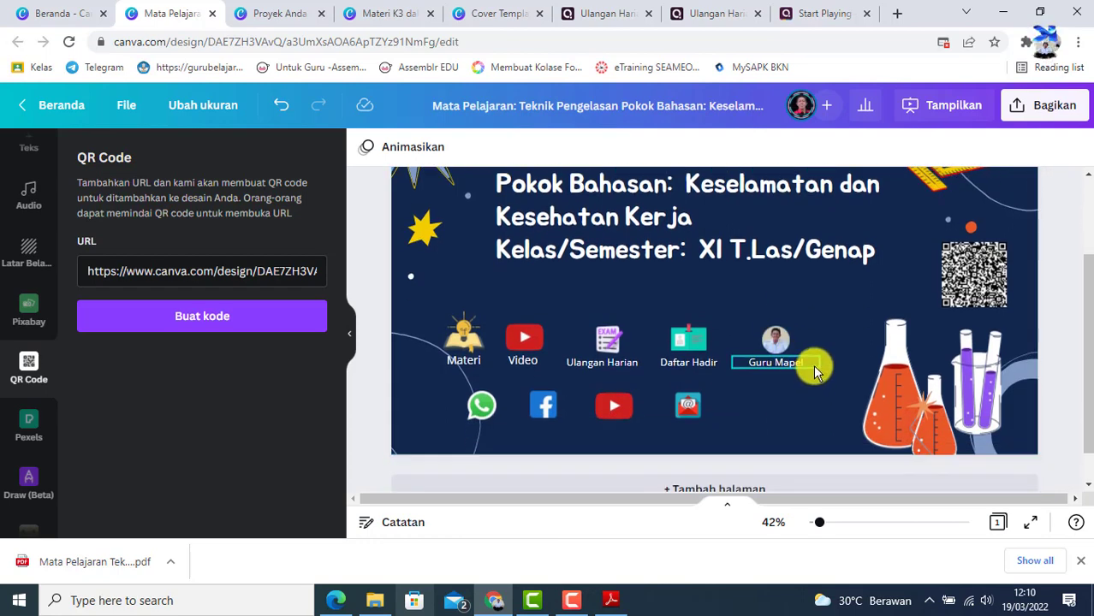